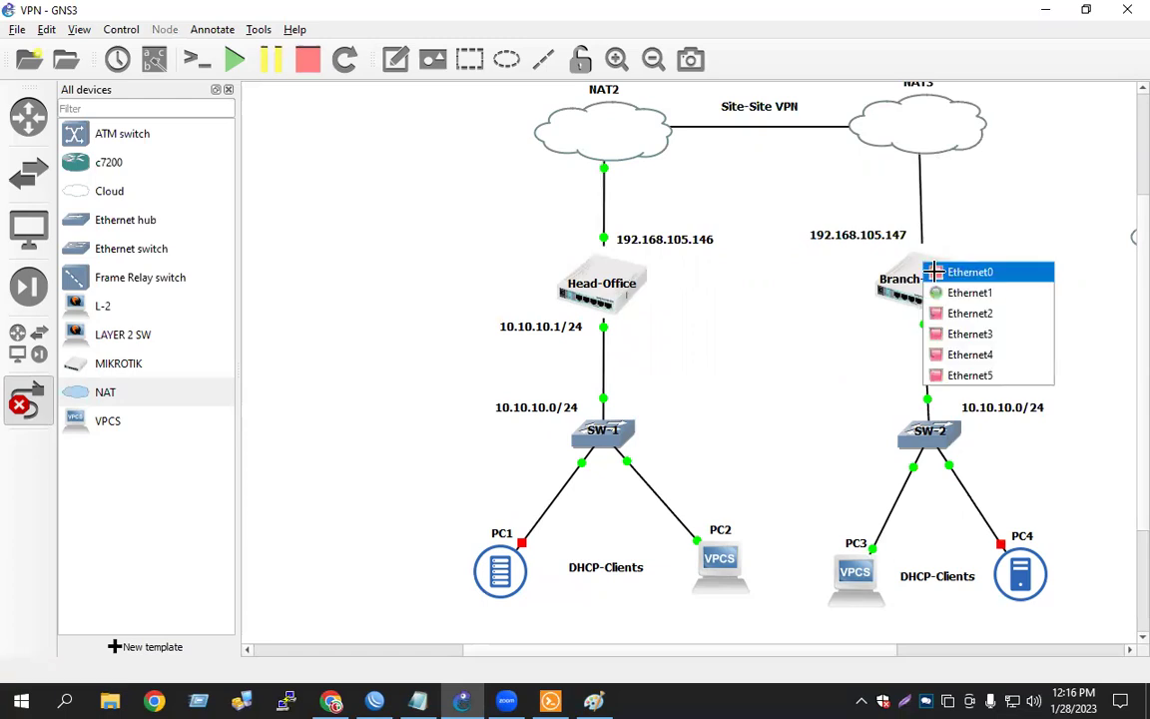
Step: Link the NAT3 cloud to Ethernet0 of the Branch-Office router, leave link mode and hide the device list
{"action": "left_click", "coordinate": [909, 270]}
{"action": "left_click", "coordinate": [52, 398]}
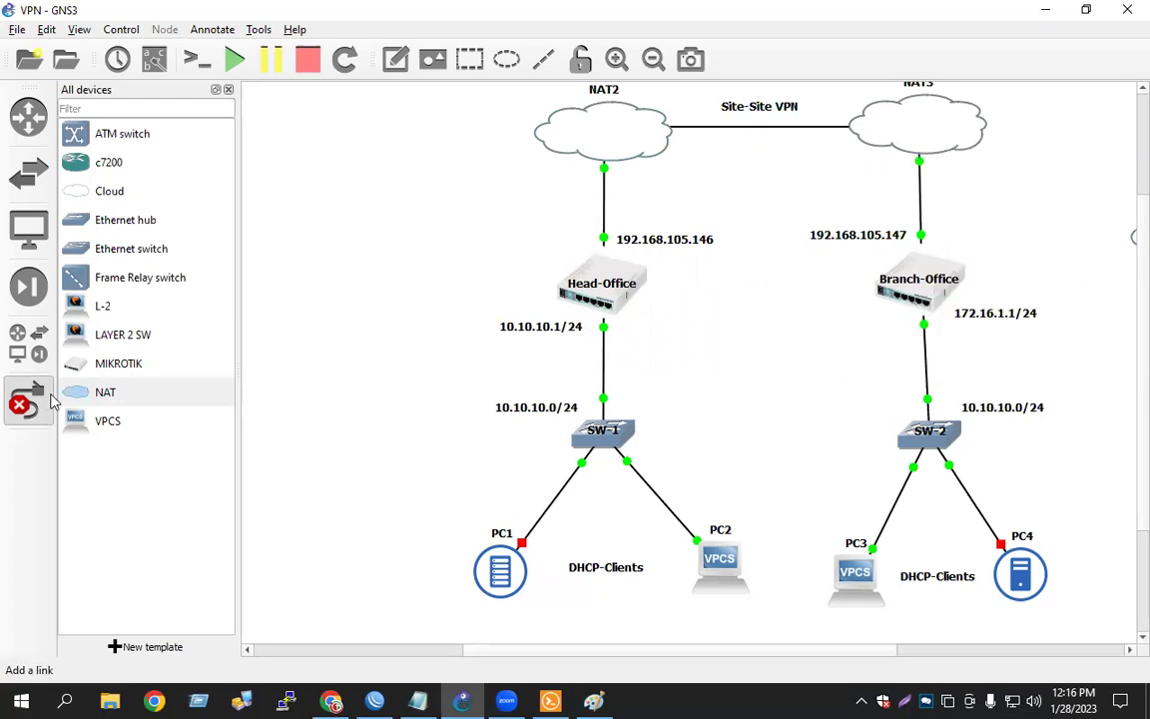
{"action": "left_click", "coordinate": [505, 195]}
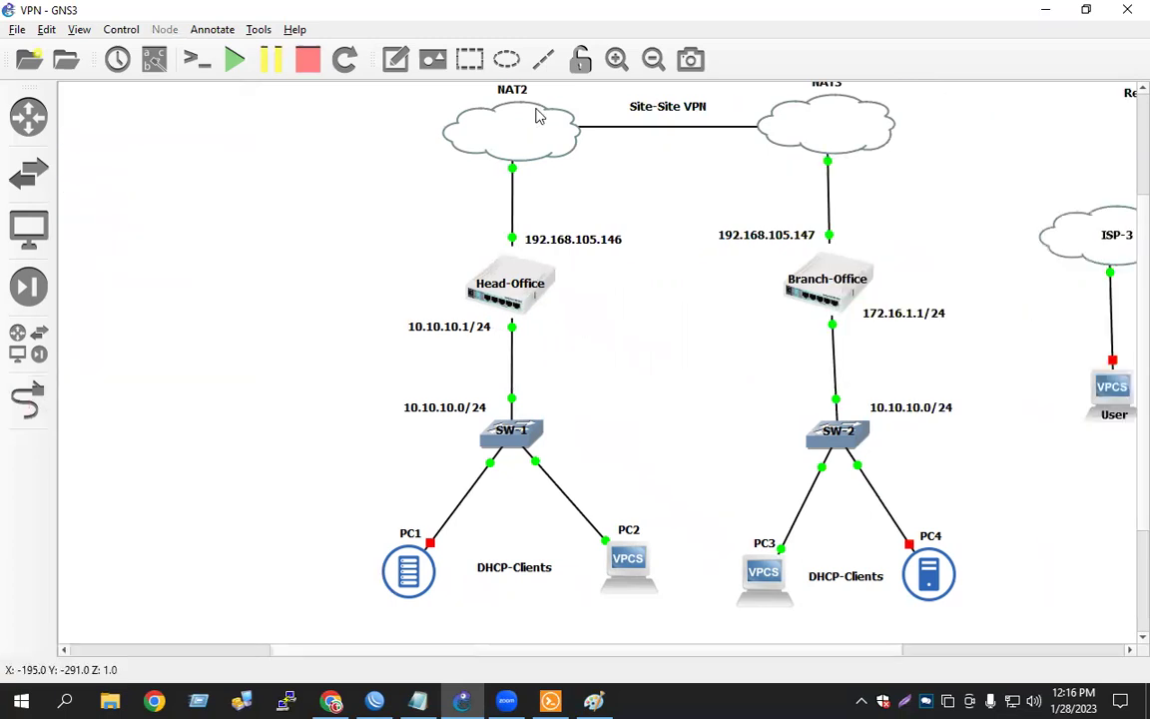
Step: Rename the NAT2 cloud to ISP-1 and place its label inside the cloud
{"action": "double_click", "coordinate": [513, 91]}
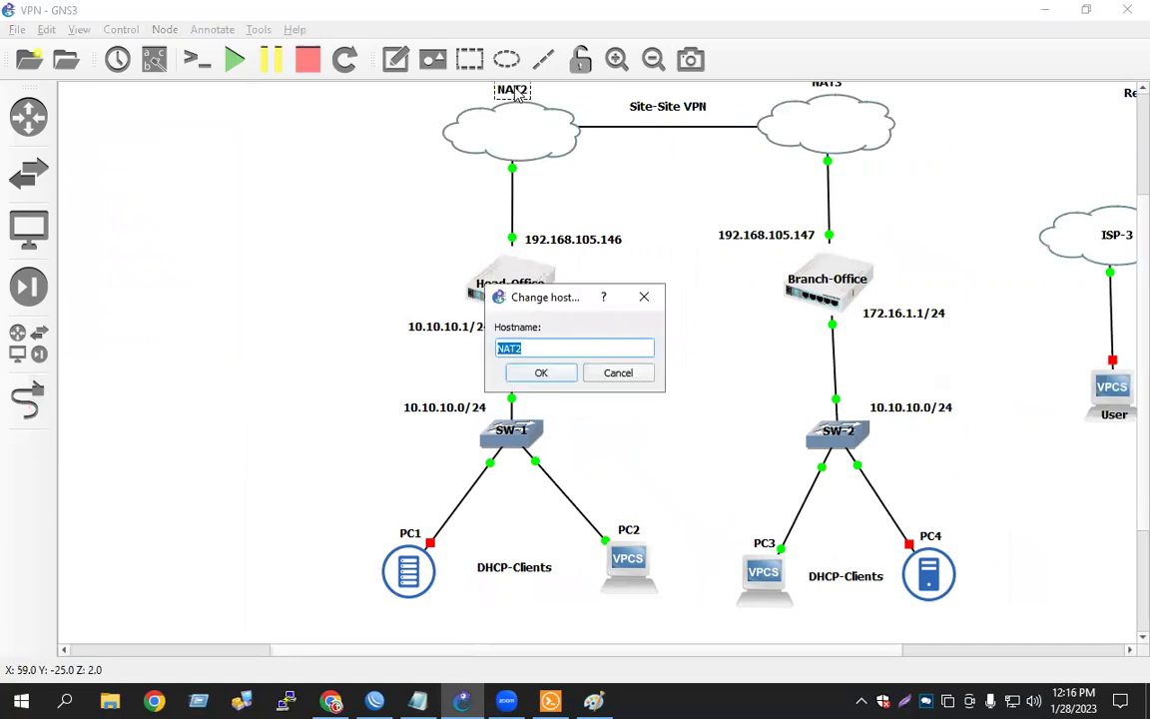
{"action": "type", "text": "ISP-"}
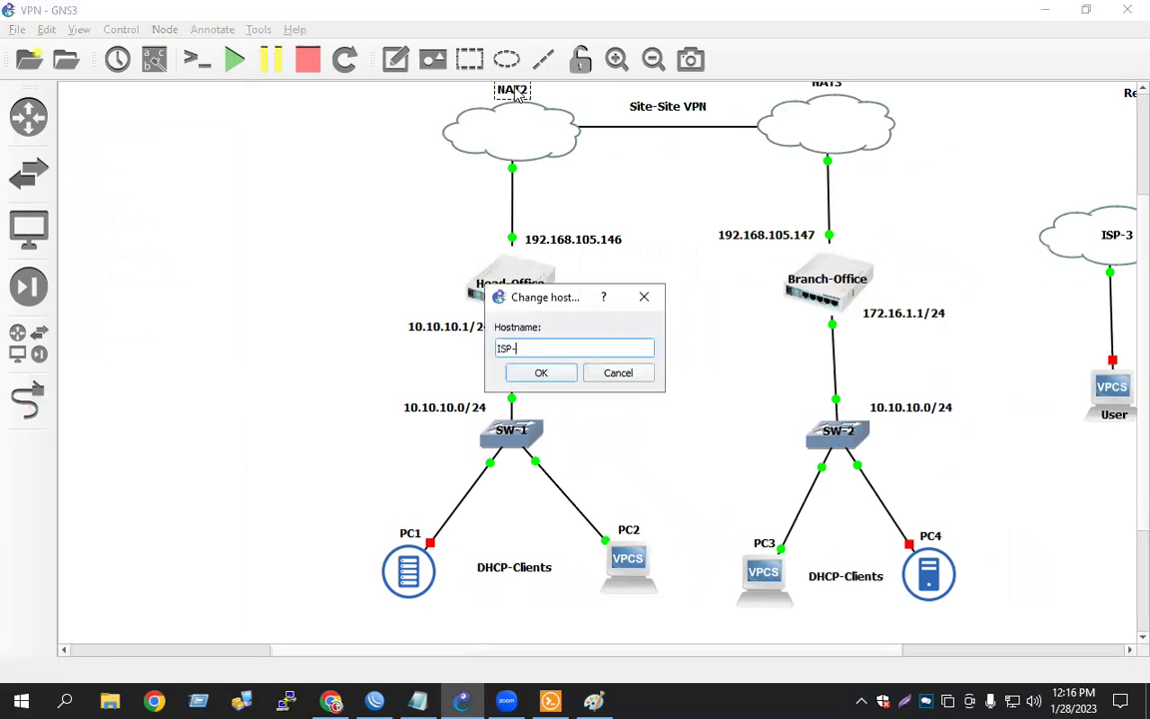
{"action": "type", "text": "1"}
{"action": "key", "text": "Return"}
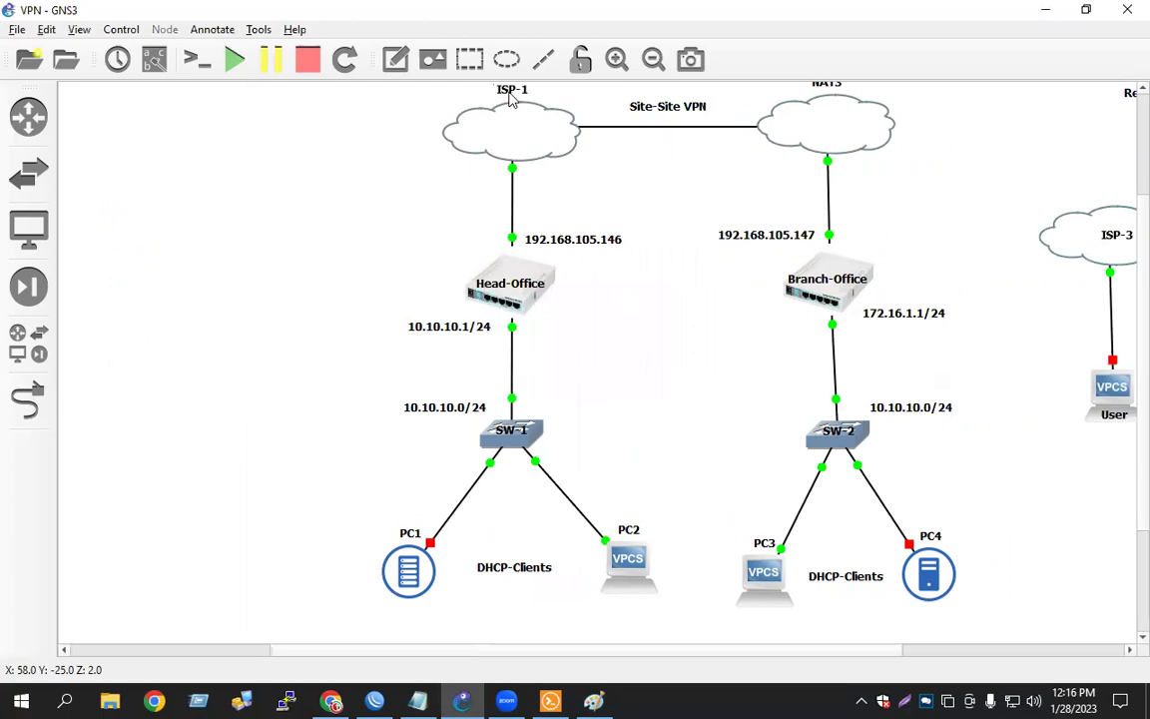
Step: Rename the NAT3 cloud to ISP-2 and place its label inside the cloud
{"action": "left_click", "coordinate": [827, 85]}
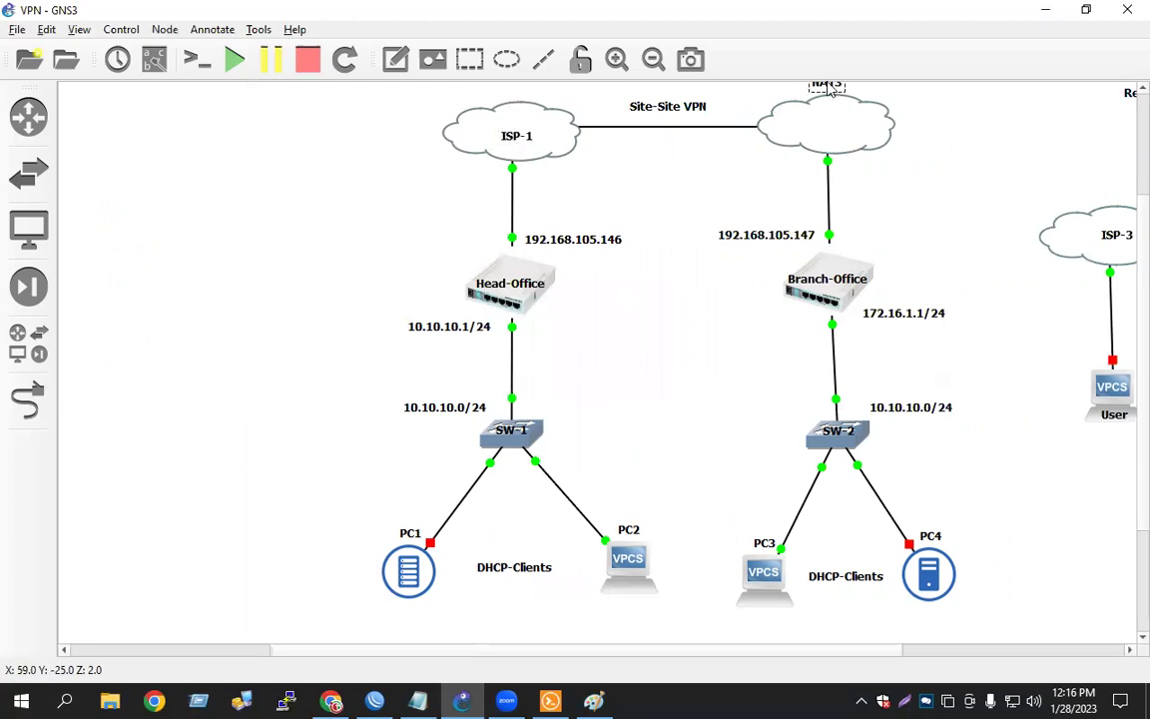
{"action": "double_click", "coordinate": [827, 86]}
{"action": "type", "text": "IS"}
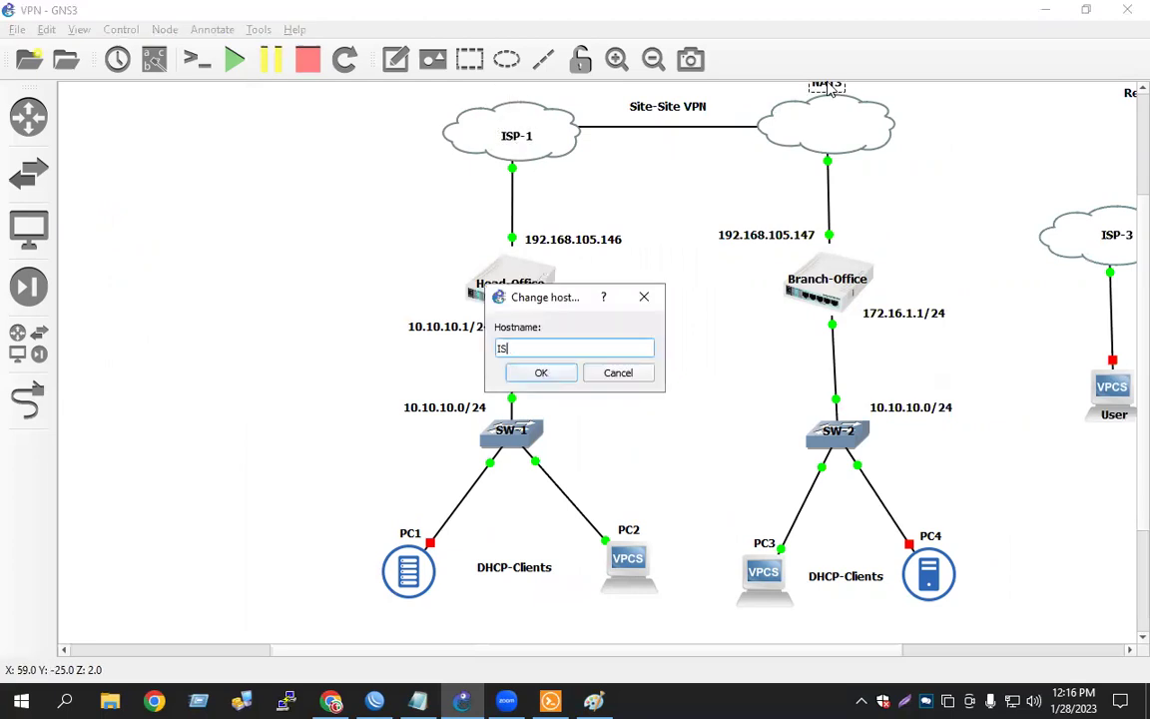
{"action": "type", "text": "P-2"}
{"action": "key", "text": "Return"}
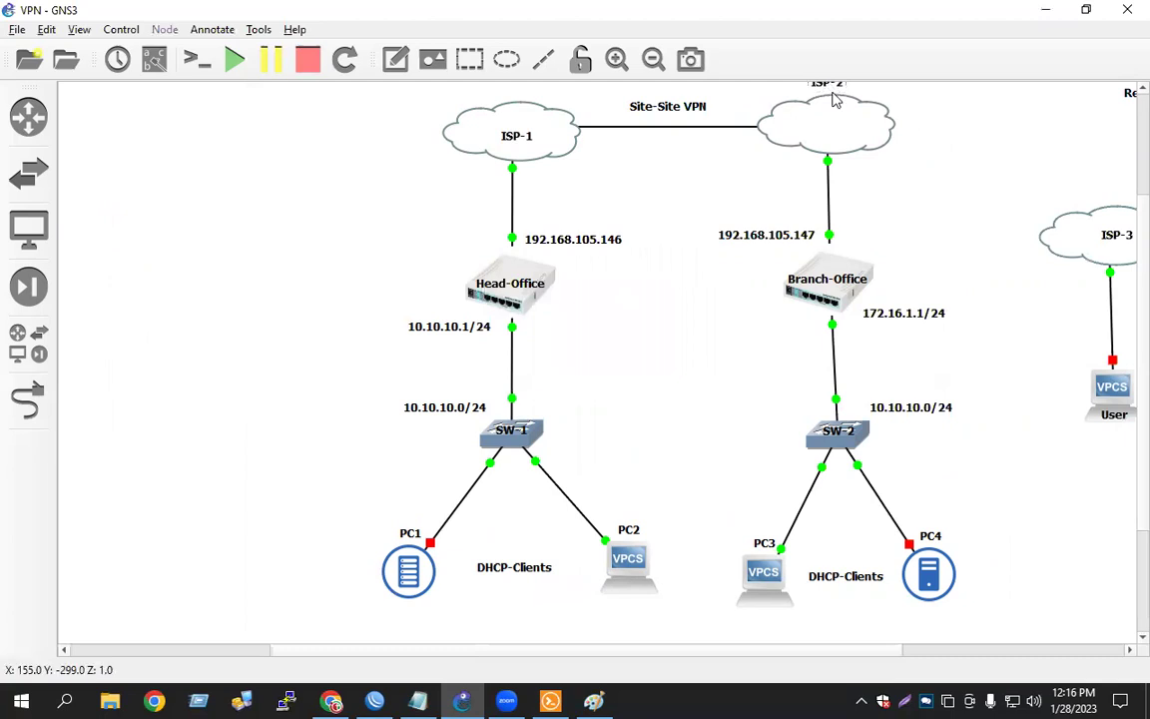
{"action": "left_click_drag", "start_coordinate": [836, 93], "coordinate": [842, 134]}
Step: Switch to the Head-Office console in Solar-PuTTY and print the router's IP addresses with "ip add pr"
{"action": "left_click", "coordinate": [551, 701]}
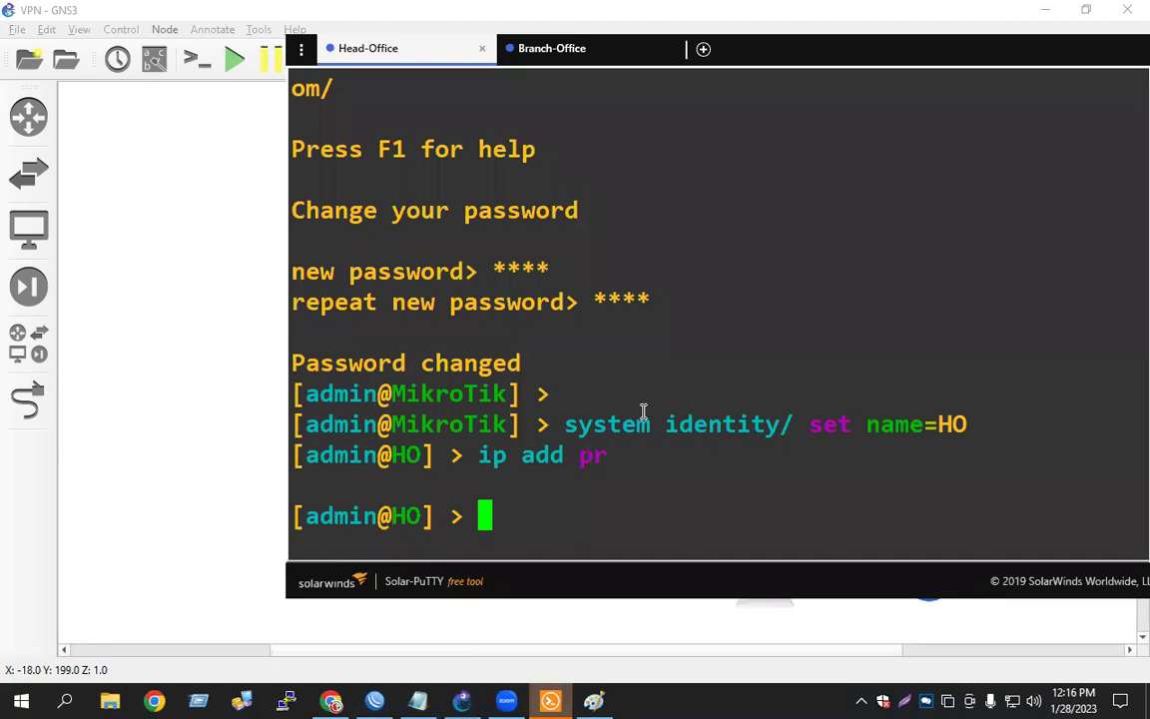
{"action": "key", "text": "Up"}
{"action": "key", "text": "Return"}
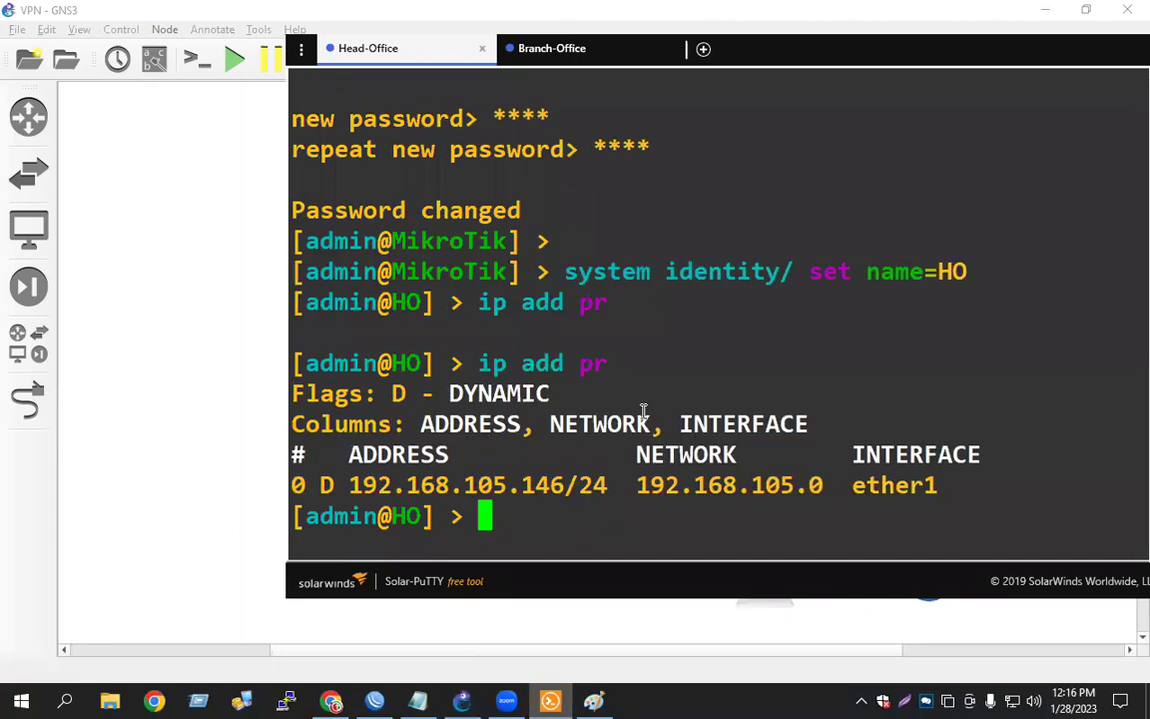
Step: Print the Branch-Office router's IP addresses in its console with "ip add pr" and compare them with the topology
{"action": "left_click", "coordinate": [270, 343]}
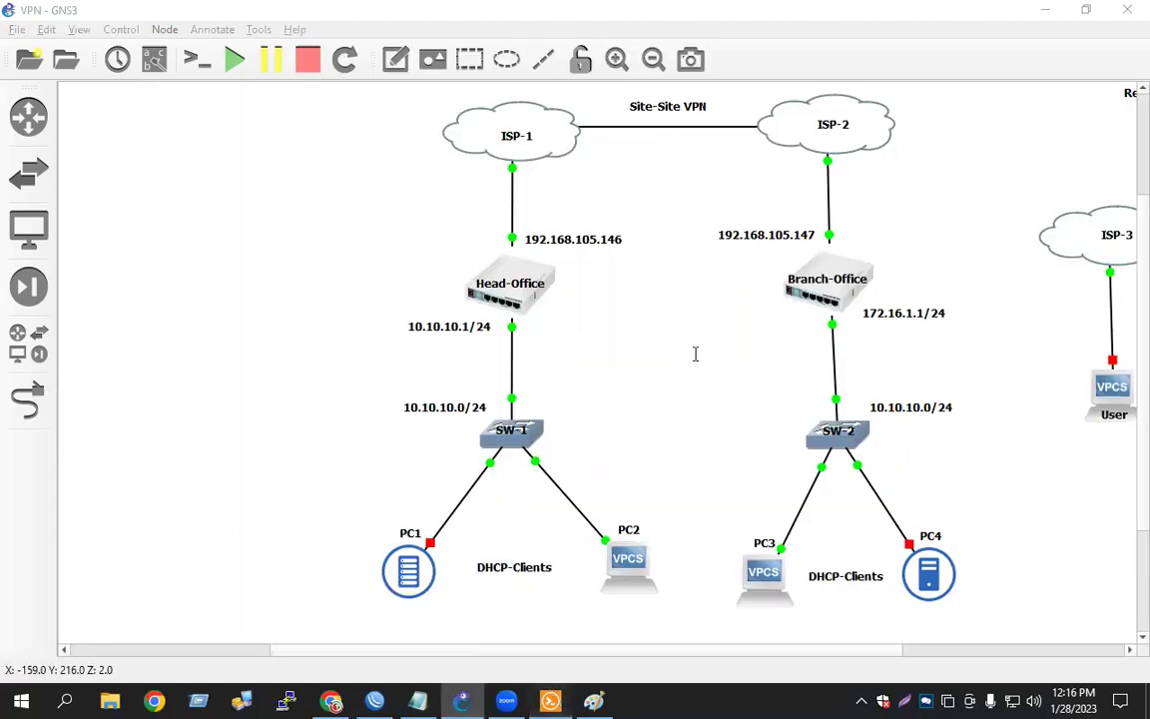
{"action": "left_click", "coordinate": [589, 55]}
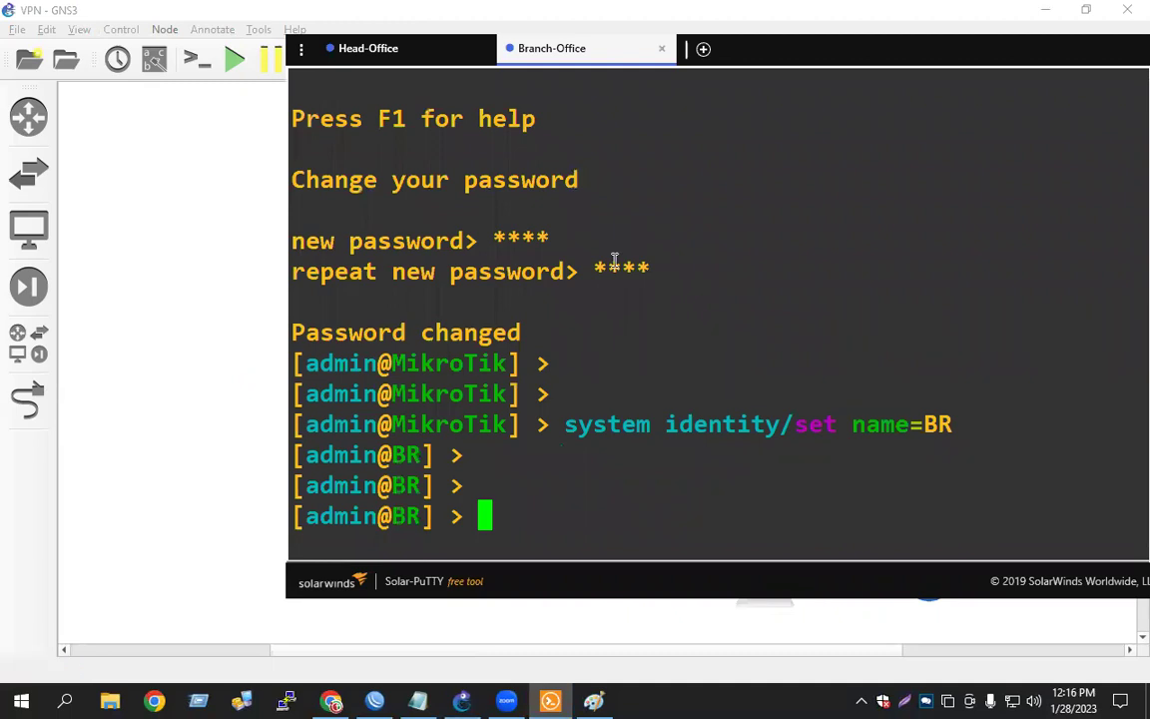
{"action": "type", "text": "ip add p"}
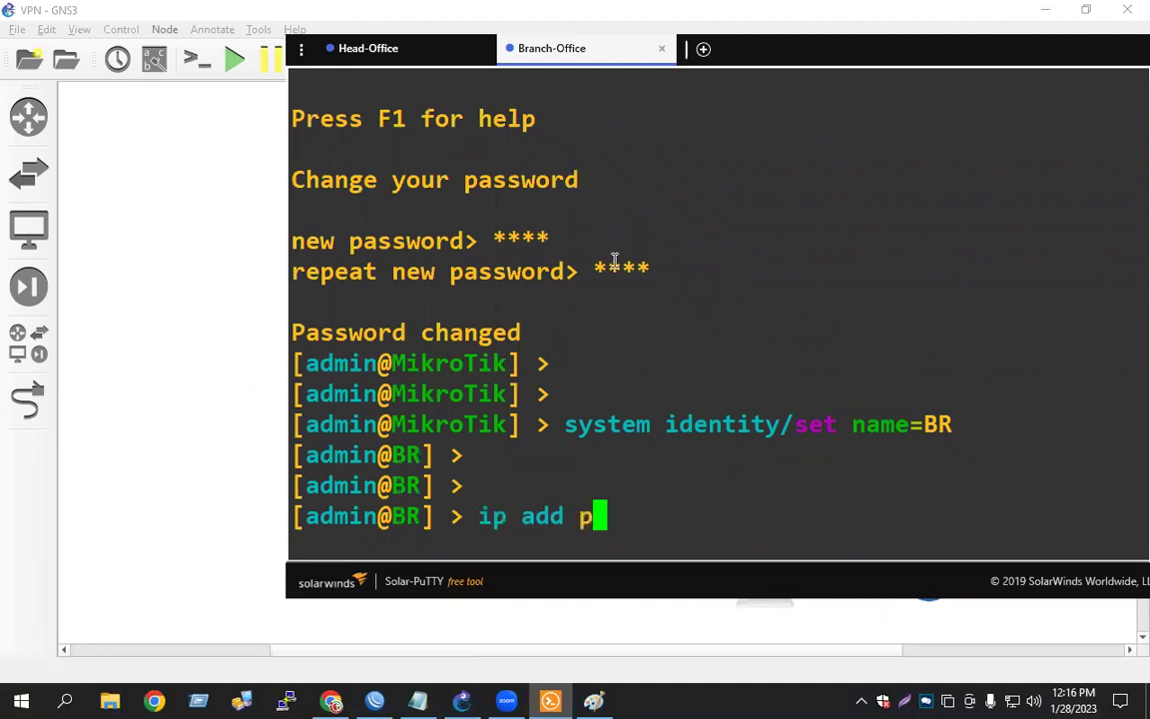
{"action": "type", "text": "r"}
{"action": "key", "text": "Return"}
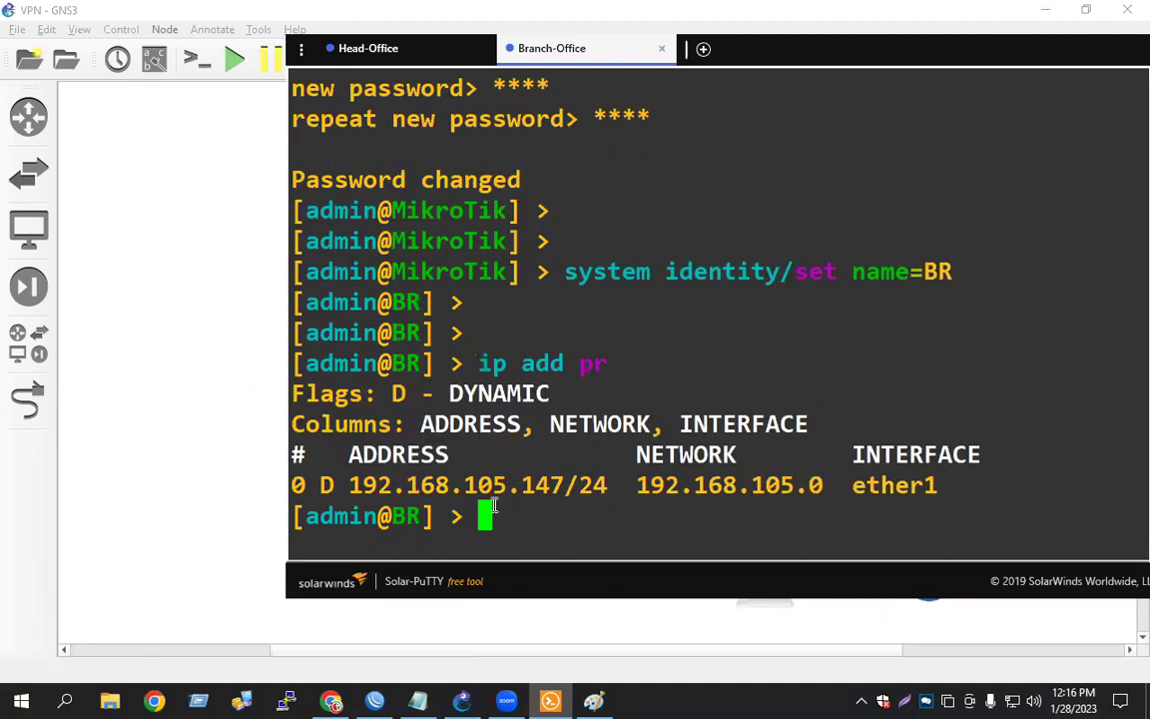
Step: Switch to WinBox, connect to the HO router, cancel the DHCP setup and close the DHCP Server window
{"action": "left_click", "coordinate": [375, 700]}
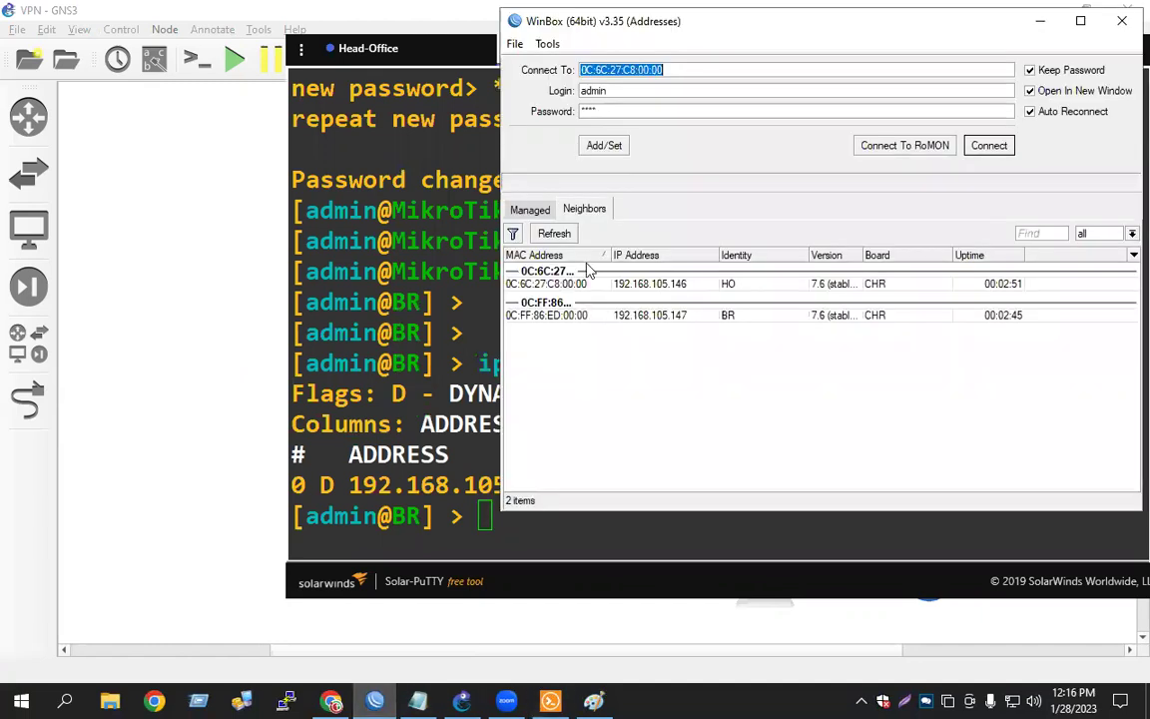
{"action": "left_click", "coordinate": [987, 150]}
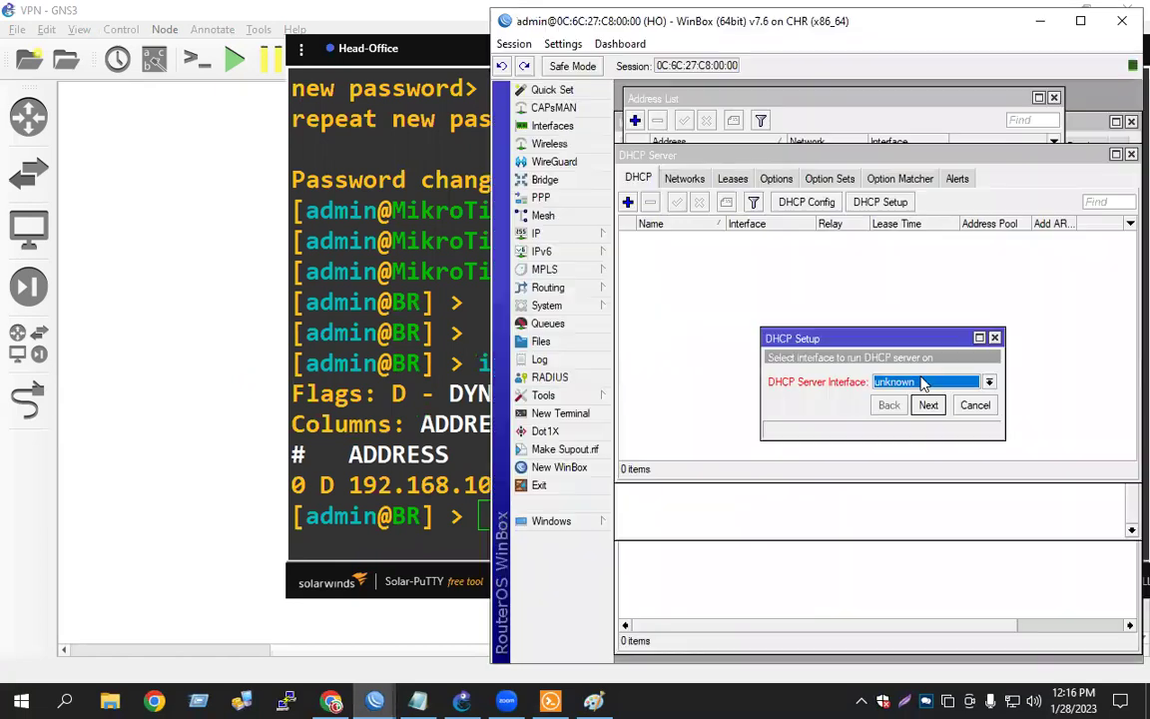
{"action": "left_click", "coordinate": [973, 405]}
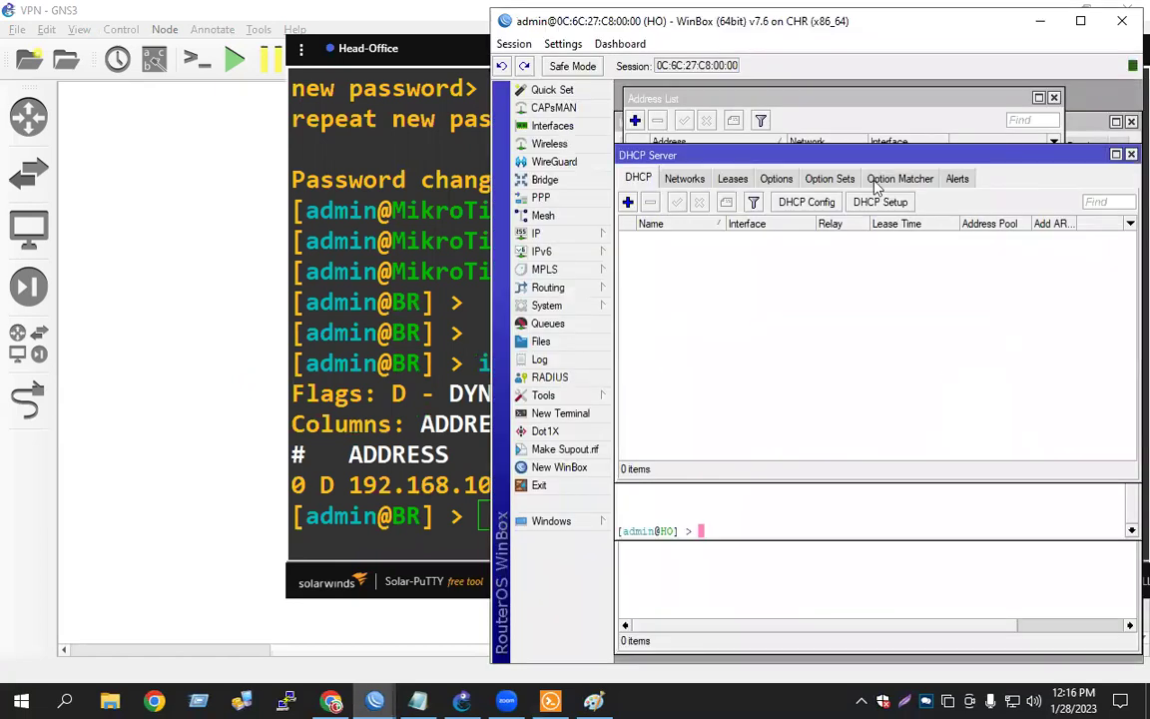
{"action": "left_click", "coordinate": [1129, 156]}
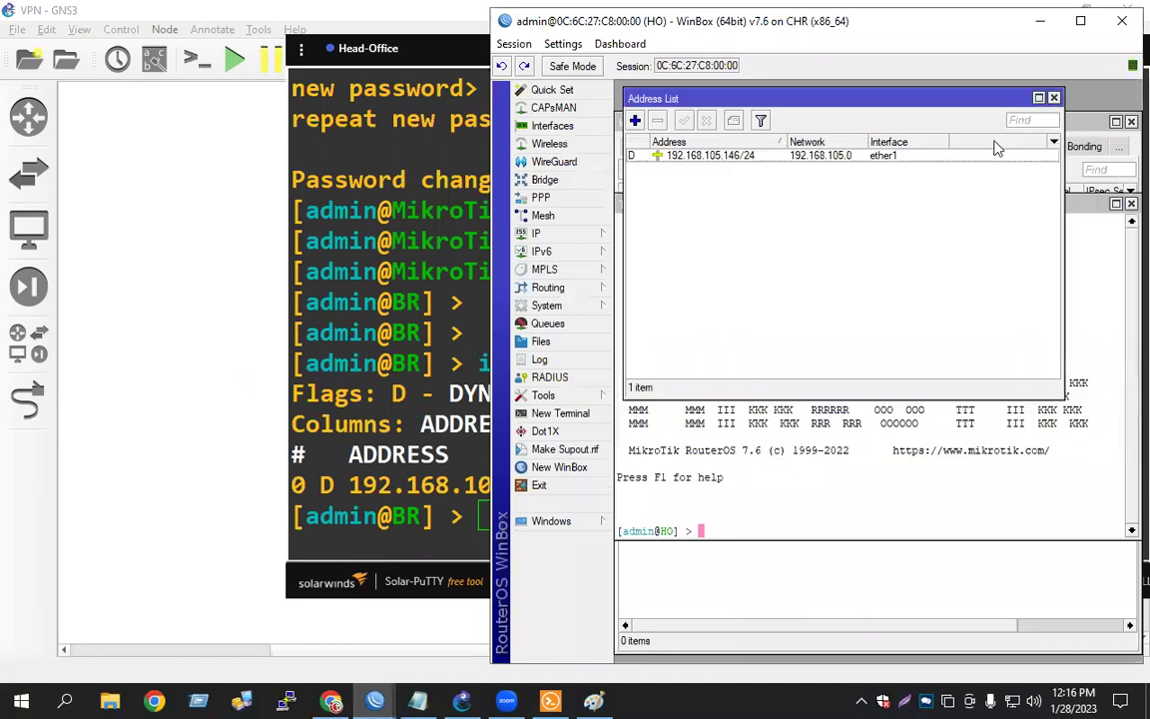
Step: Move the HO session window aside and connect to the BR router from the WinBox neighbor list
{"action": "left_click_drag", "start_coordinate": [840, 169], "coordinate": [1020, 560]}
{"action": "left_click_drag", "start_coordinate": [845, 126], "coordinate": [400, 15]}
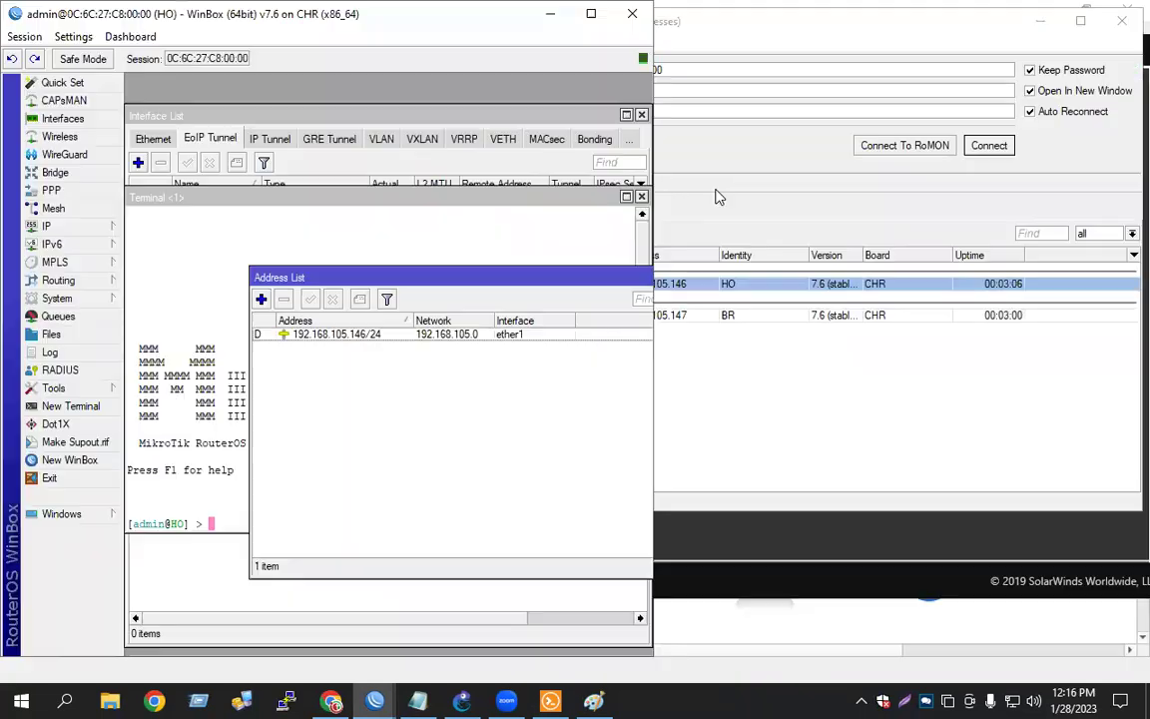
{"action": "left_click", "coordinate": [734, 315]}
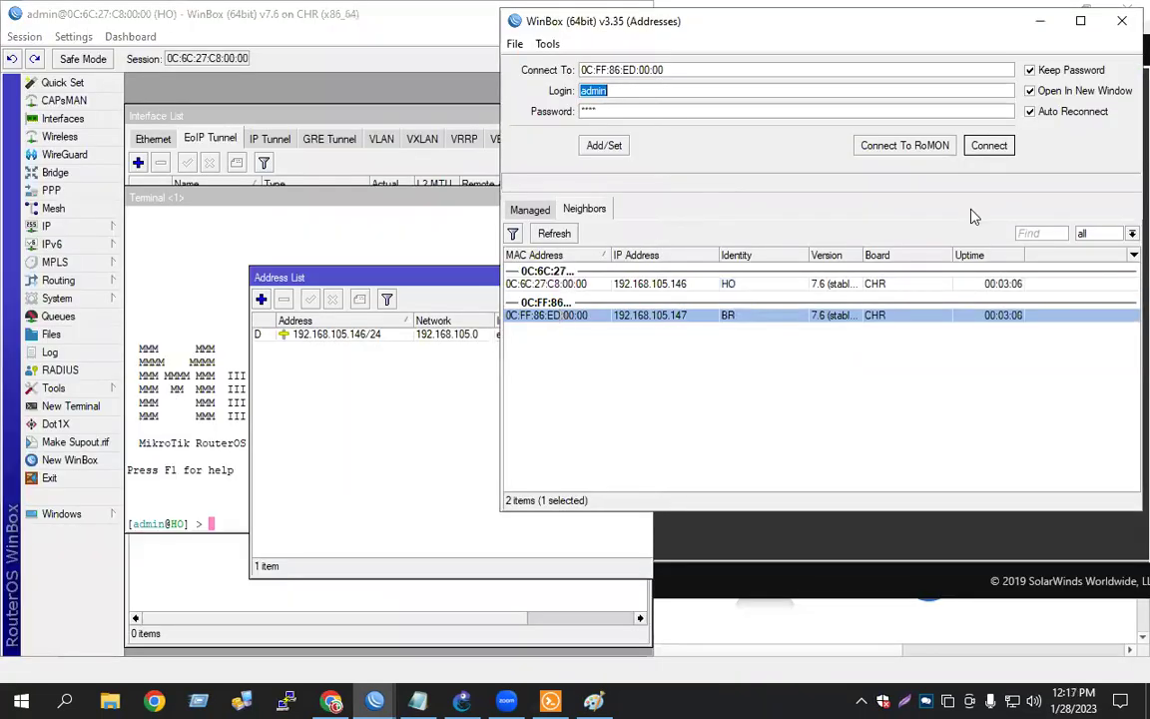
{"action": "left_click", "coordinate": [986, 146]}
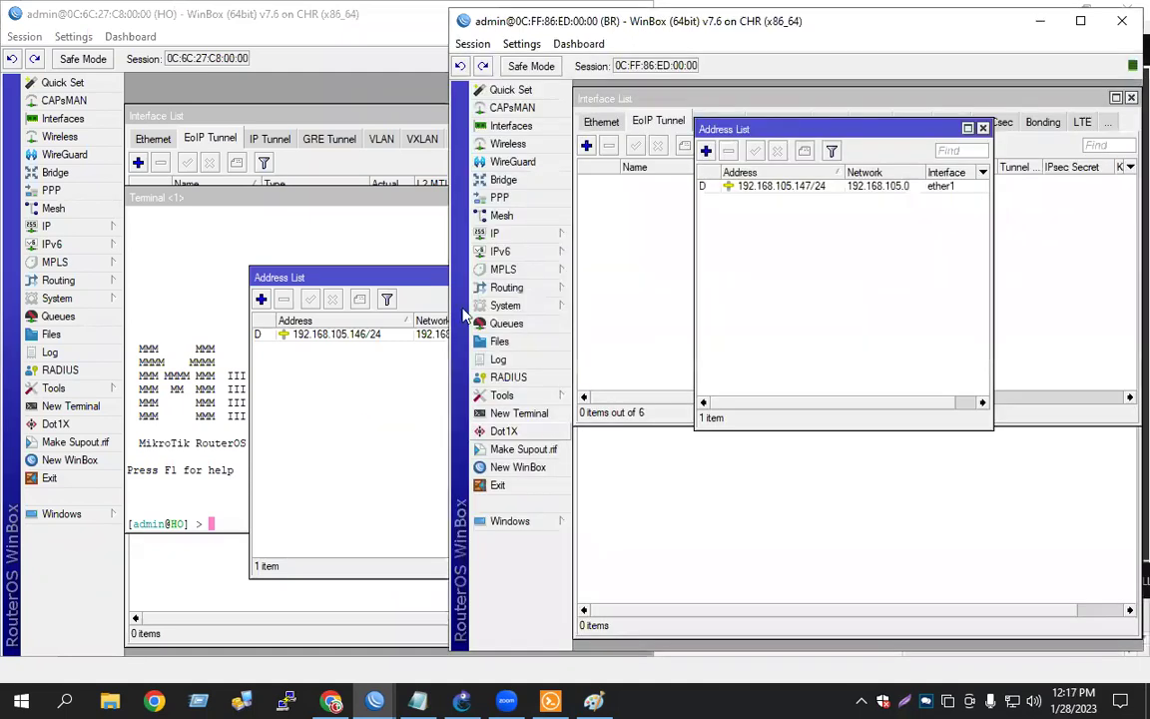
Step: Close the Address List, Interface List and Bridge windows in the BR session
{"action": "left_click", "coordinate": [983, 129]}
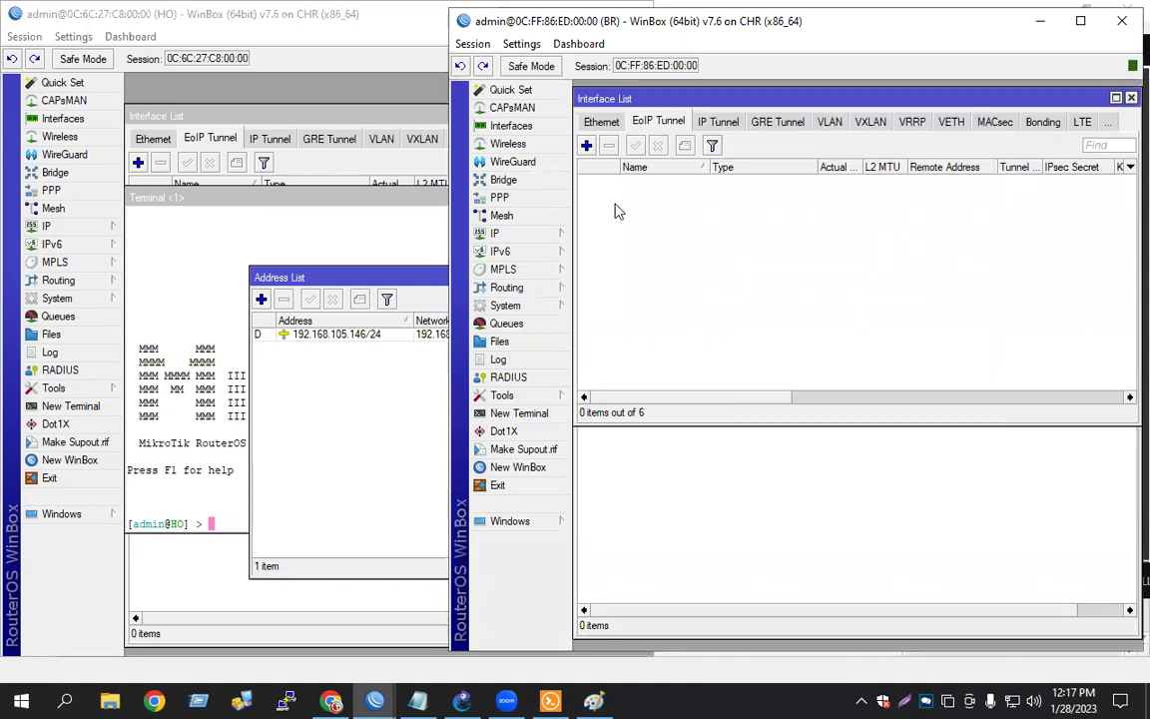
{"action": "left_click", "coordinate": [1131, 98]}
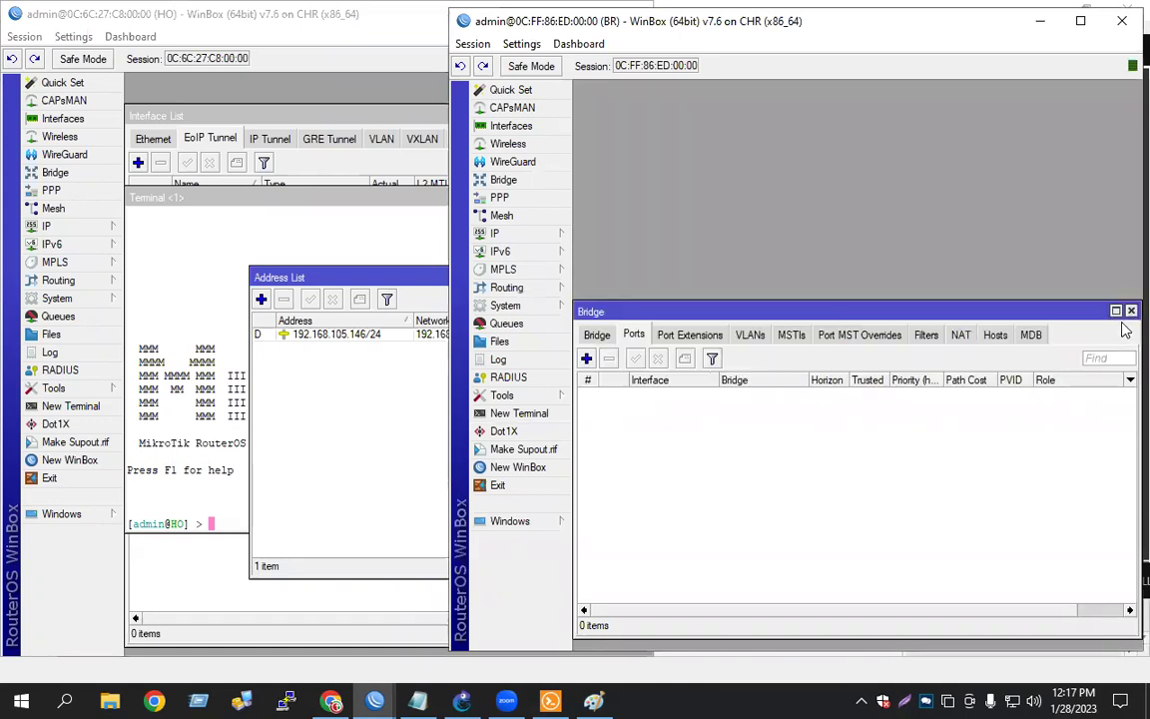
{"action": "left_click", "coordinate": [1130, 309]}
Step: Close all inner windows in the HO session and arrange the BR session window beside it
{"action": "left_click", "coordinate": [387, 284]}
{"action": "left_click_drag", "start_coordinate": [616, 283], "coordinate": [415, 286]}
{"action": "left_click", "coordinate": [478, 280]}
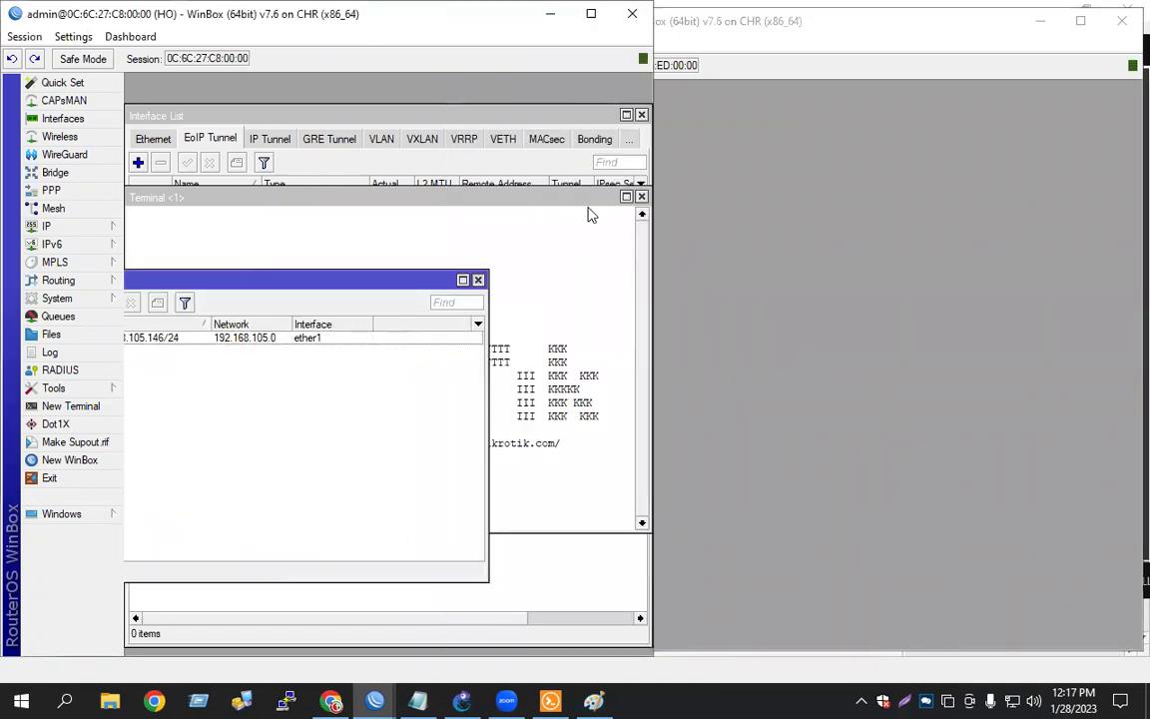
{"action": "left_click", "coordinate": [643, 116]}
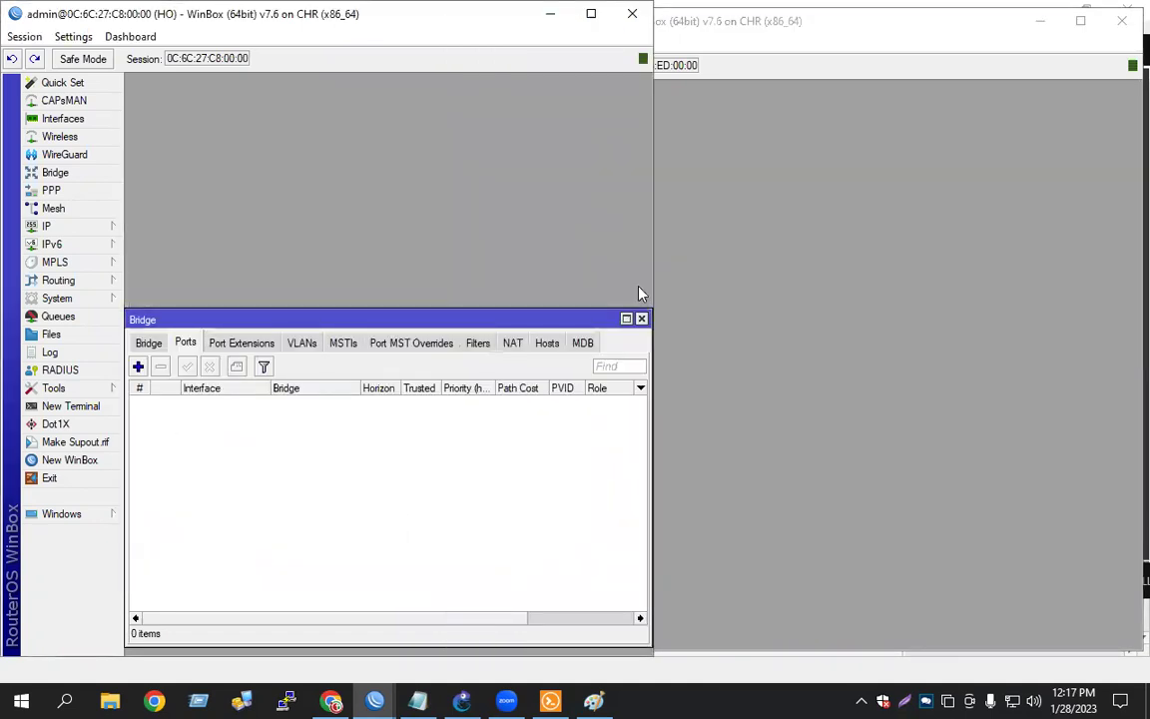
{"action": "left_click", "coordinate": [782, 31]}
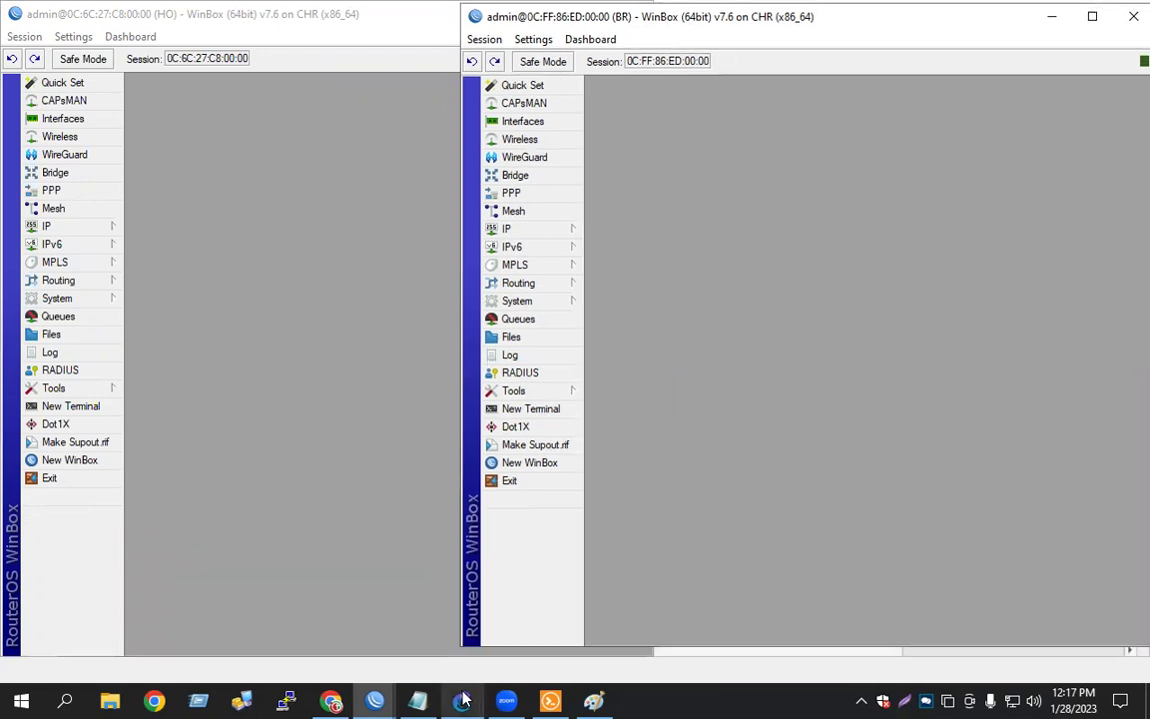
Step: Check the routers' WAN addresses in the GNS3 topology and bring both WinBox sessions back to the front
{"action": "key", "text": "alt+Tab"}
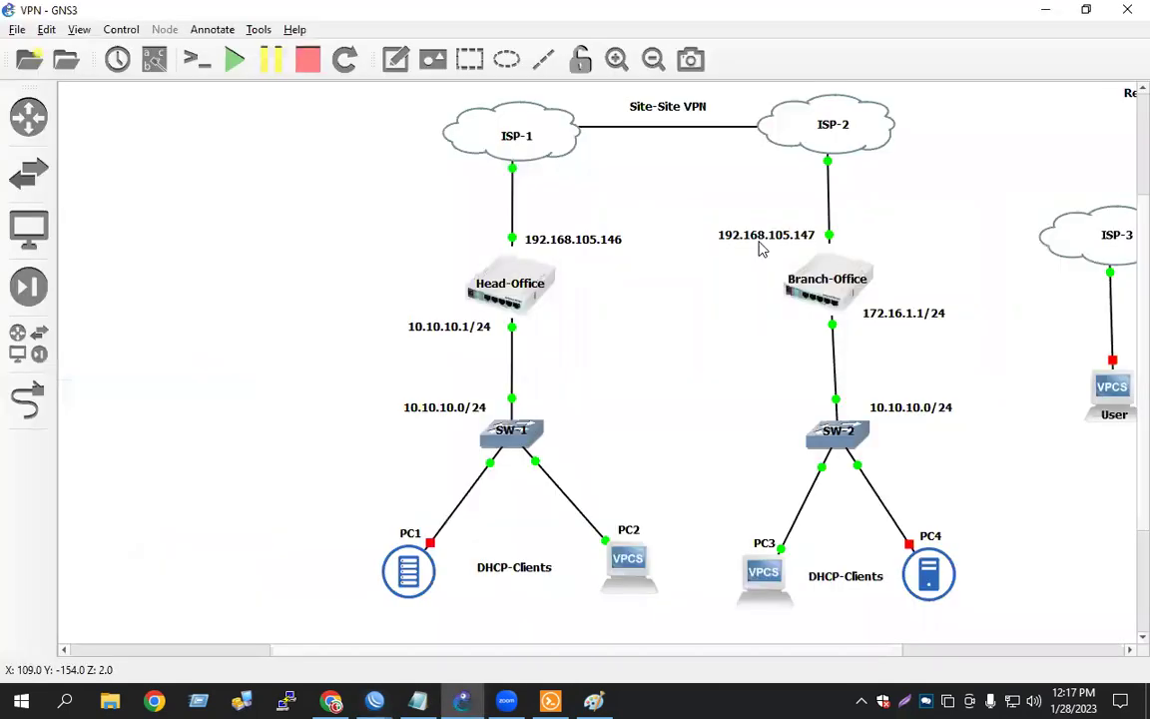
{"action": "left_click", "coordinate": [547, 700]}
{"action": "left_click", "coordinate": [206, 378]}
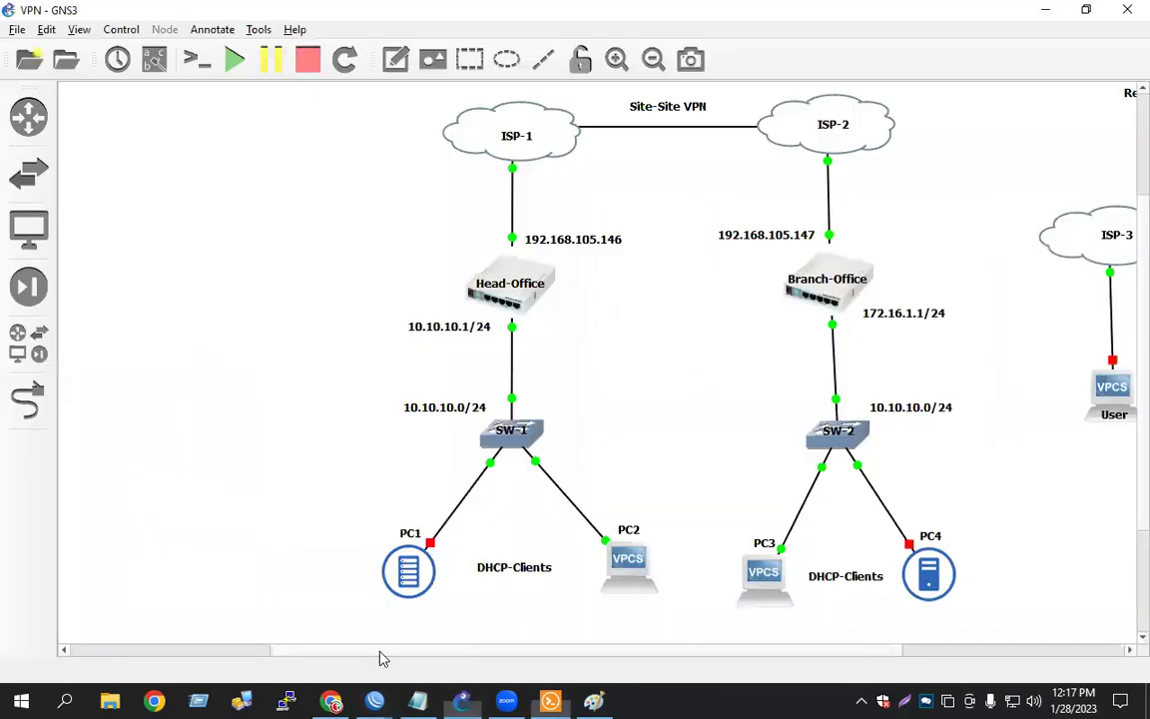
{"action": "mouse_move", "coordinate": [372, 698]}
{"action": "left_click", "coordinate": [214, 525]}
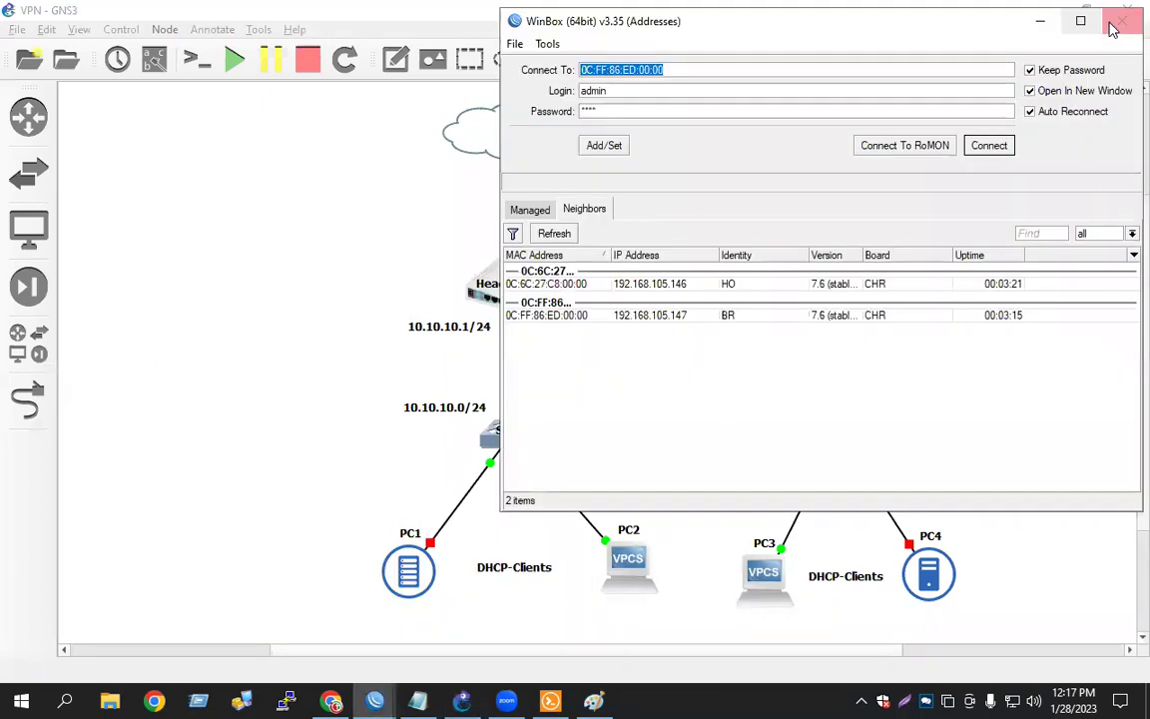
{"action": "key", "text": "alt+Tab"}
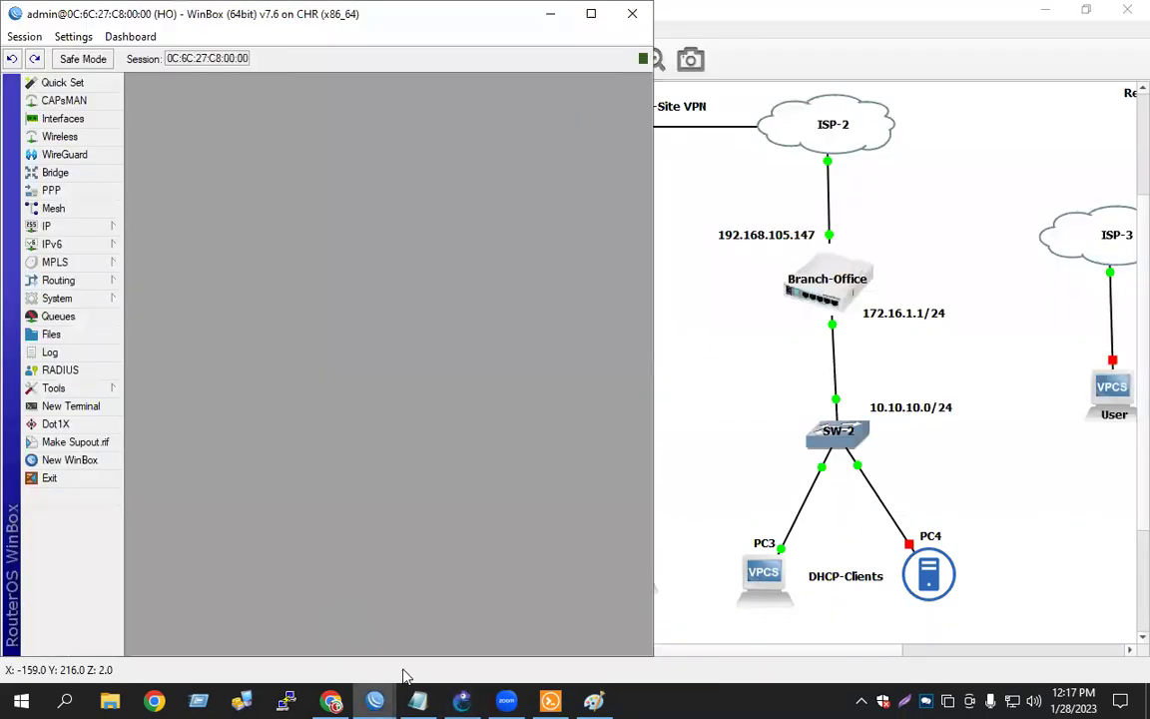
{"action": "mouse_move", "coordinate": [376, 699]}
{"action": "left_click", "coordinate": [426, 603]}
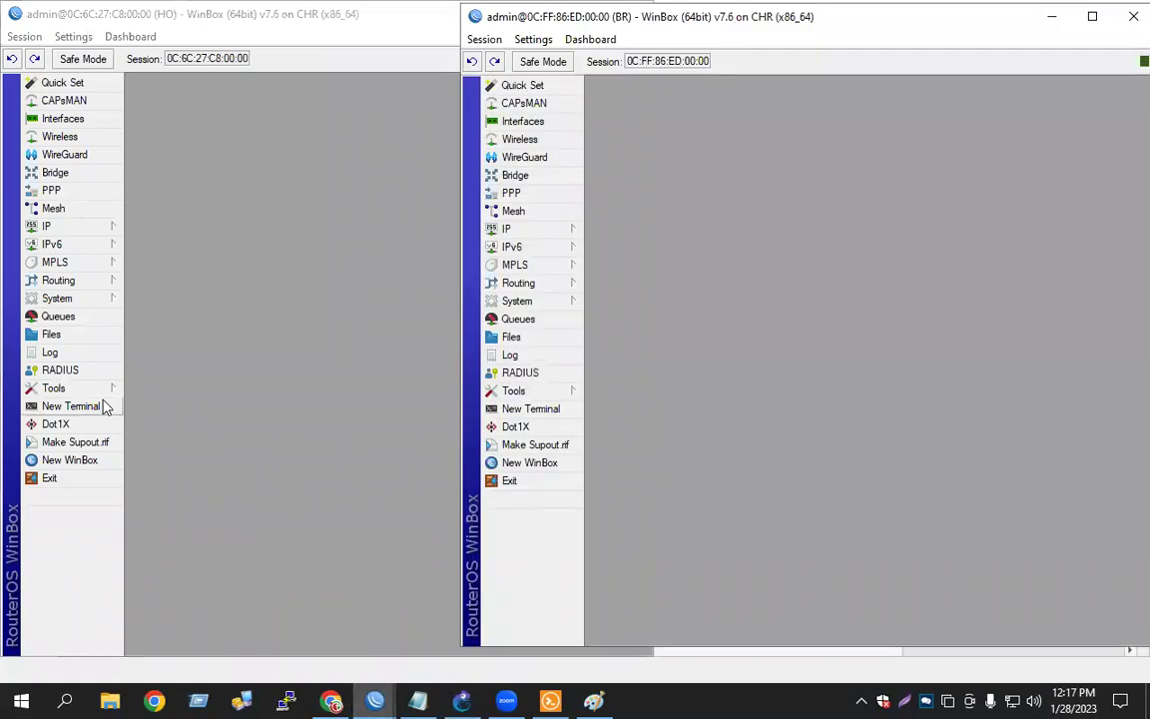
Step: Open a terminal in the HO session, ping the Branch-Office router at 192.168.105.147 and stop the ping
{"action": "type", "text": "ping"}
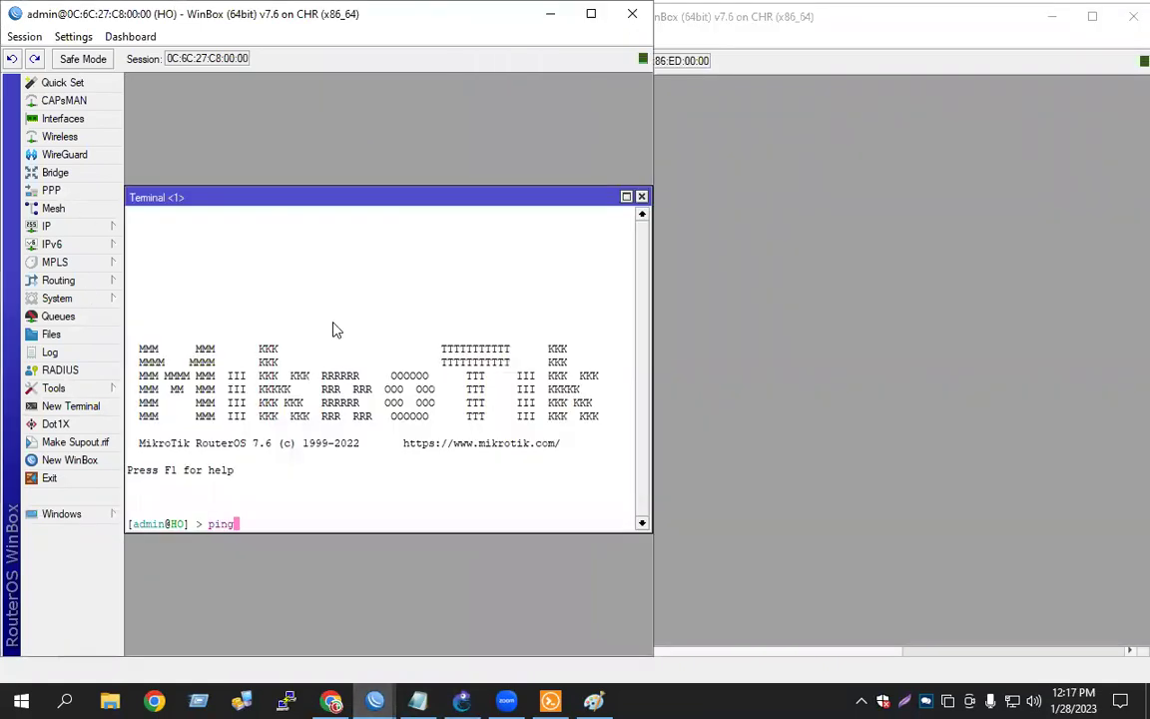
{"action": "type", "text": " 192.168.105.147"}
{"action": "key", "text": "Return"}
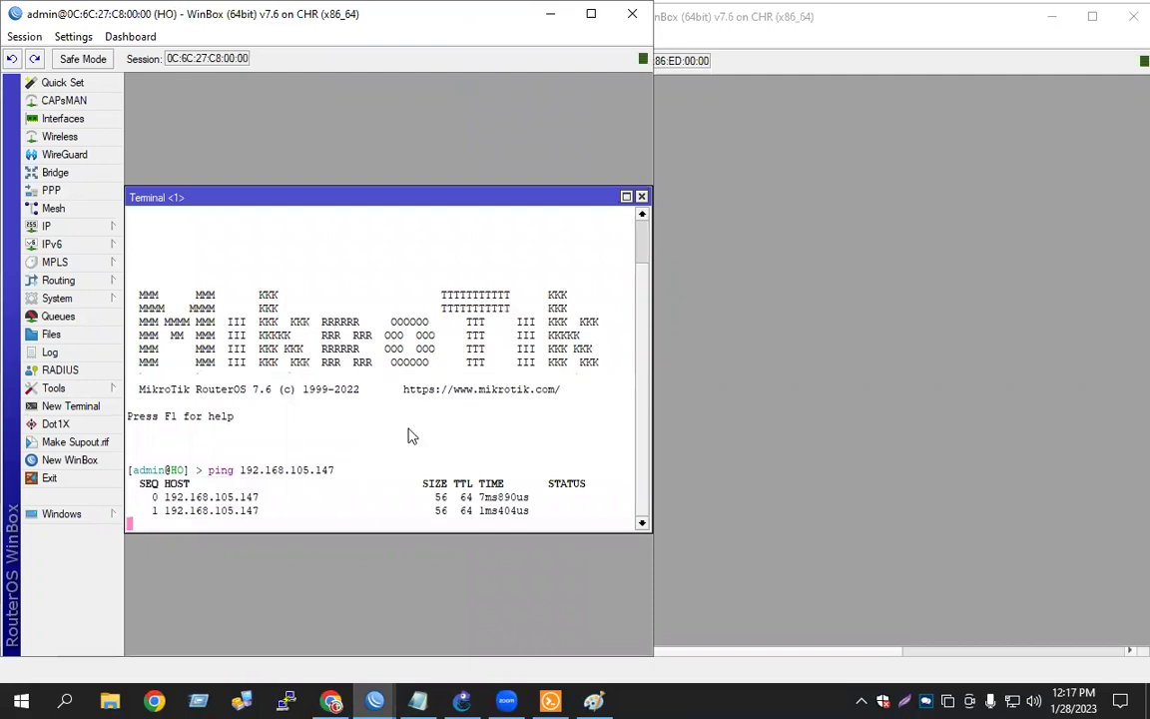
{"action": "key", "text": "ctrl+c"}
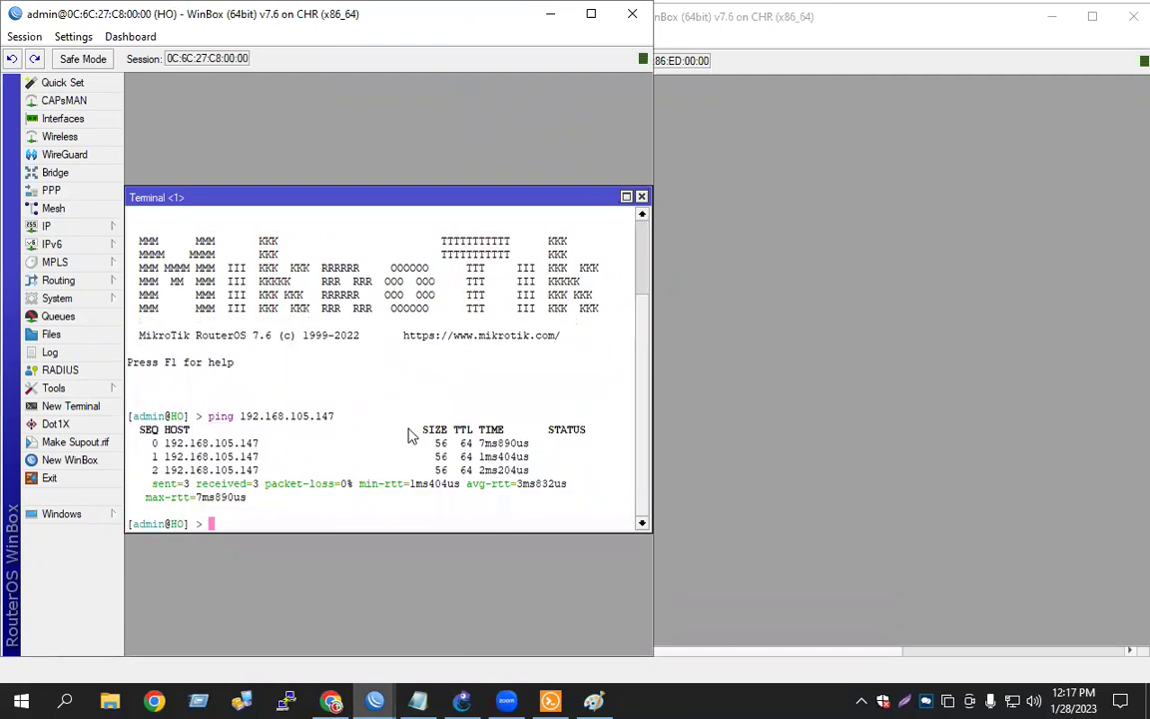
Step: Add the address 10.10.10.1/24 on interface ether2 in the HO session
{"action": "left_click", "coordinate": [154, 246]}
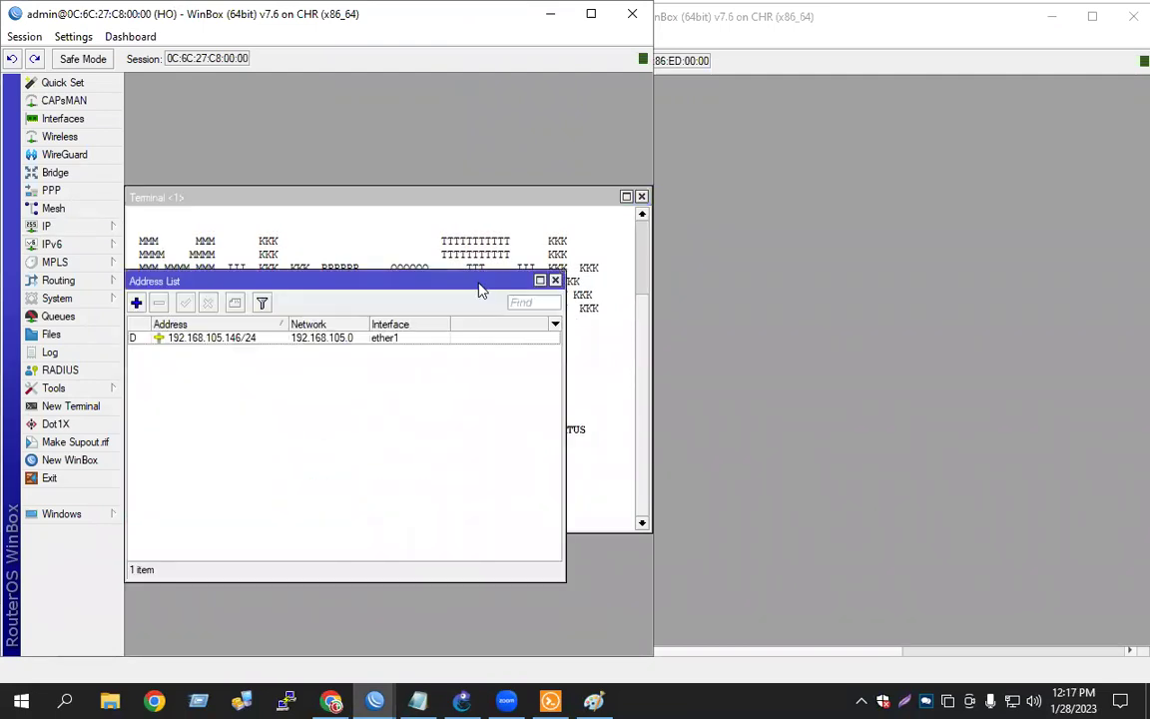
{"action": "key", "text": "a"}
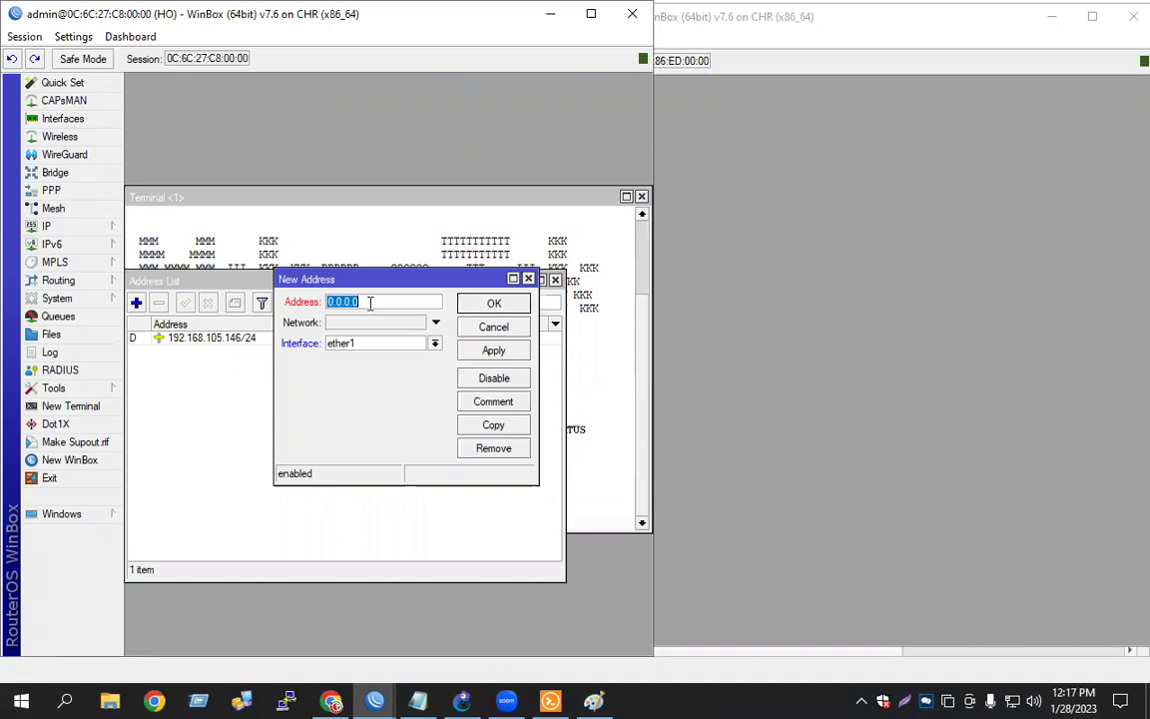
{"action": "type", "text": "10.10.10"}
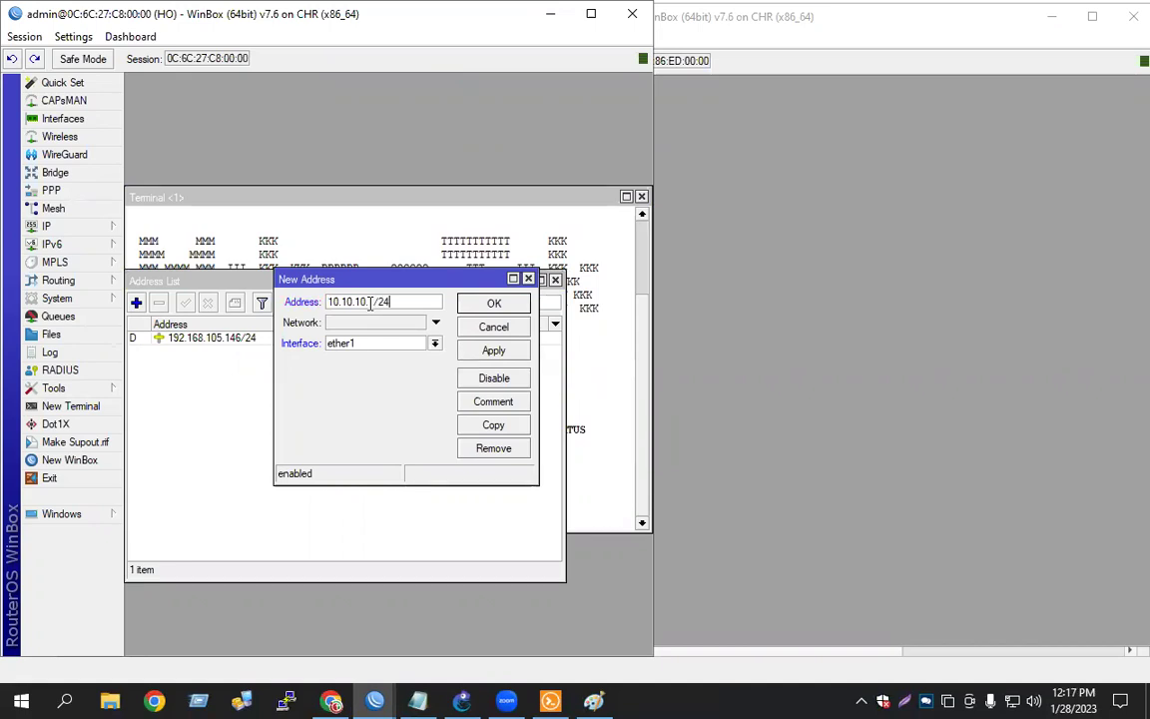
{"action": "left_click", "coordinate": [435, 343]}
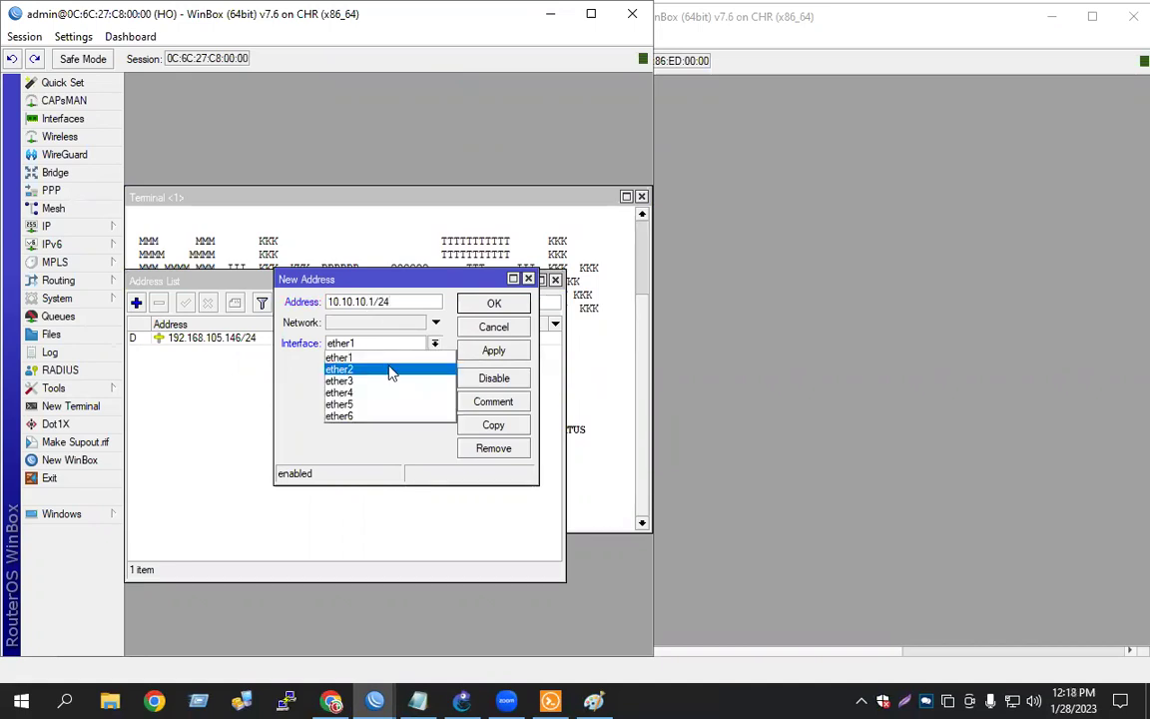
{"action": "left_click", "coordinate": [494, 348]}
Step: Add the address 10.10.10.254/24 on interface ether2 in the BR session
{"action": "left_click", "coordinate": [839, 283]}
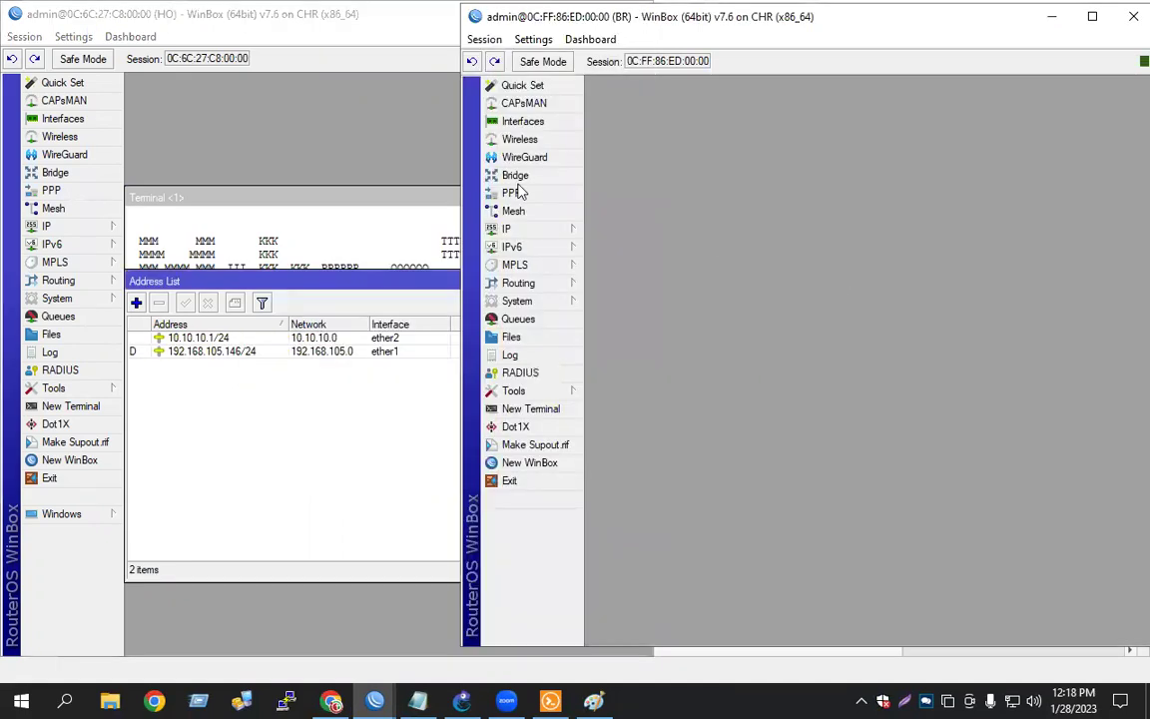
{"action": "left_click", "coordinate": [530, 232]}
{"action": "left_click", "coordinate": [617, 241]}
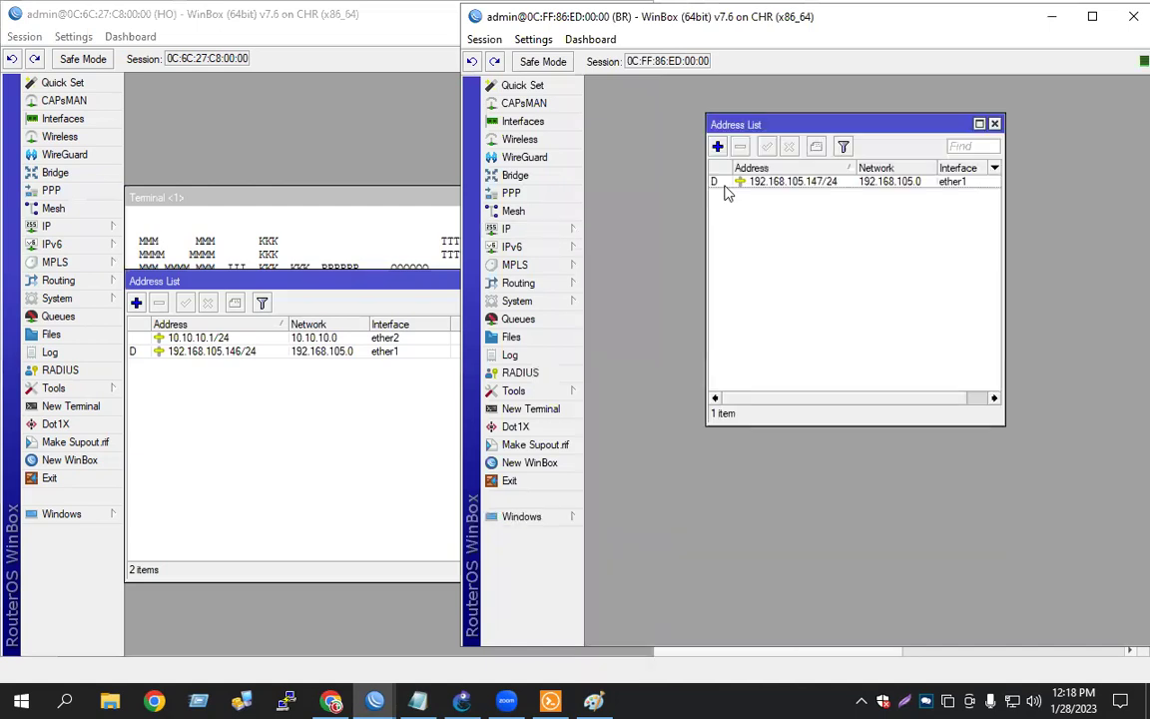
{"action": "left_click", "coordinate": [717, 147]}
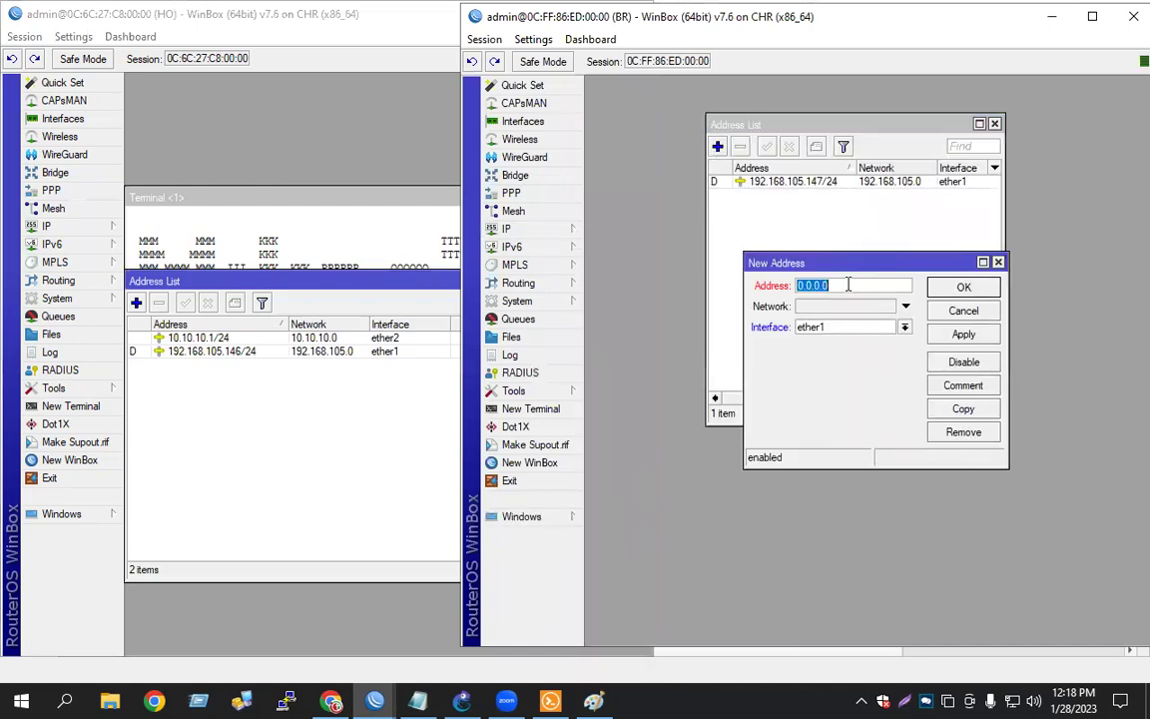
{"action": "type", "text": "10.10.10.254/24"}
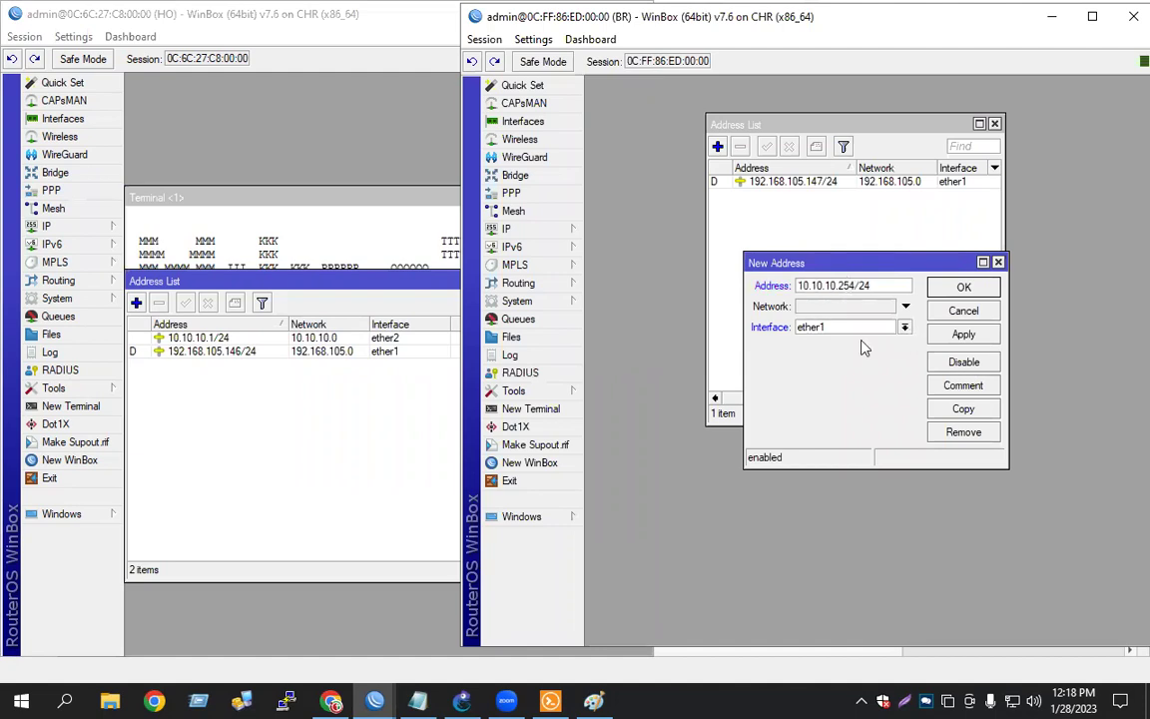
{"action": "left_click", "coordinate": [904, 328]}
{"action": "left_click", "coordinate": [817, 349]}
{"action": "left_click", "coordinate": [964, 334]}
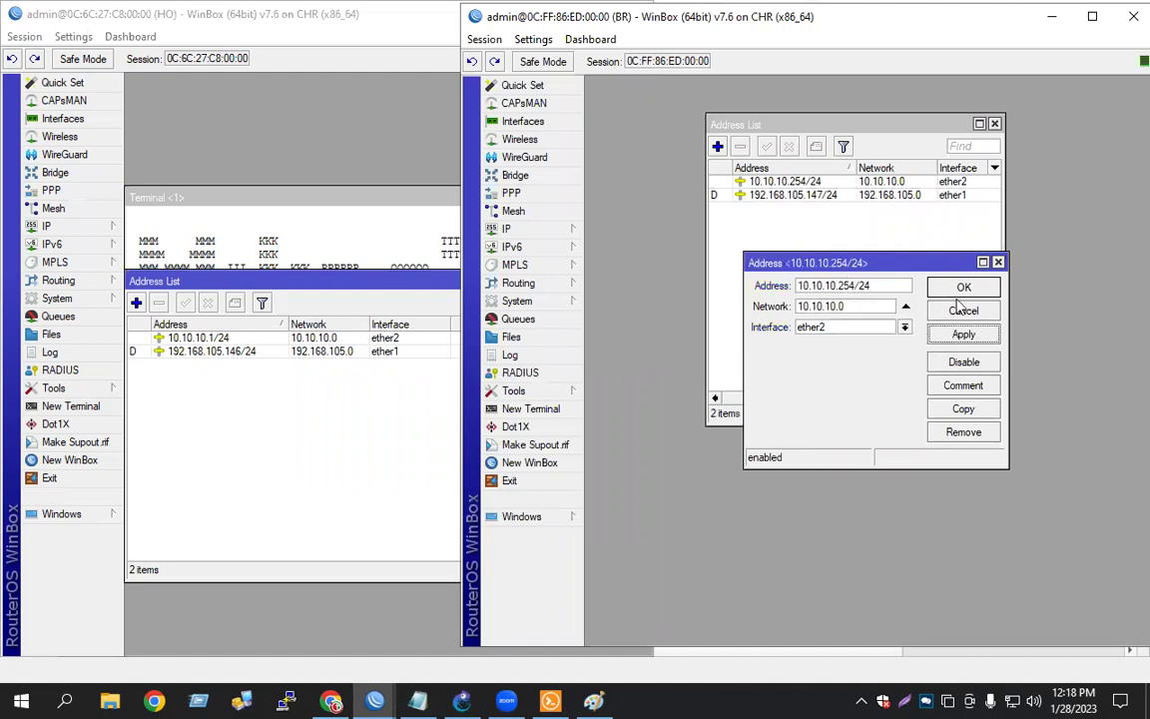
{"action": "key", "text": "Return"}
Step: Switch to GNS3, move the 172.16.1.1/24 label away from Branch-Office and put a 10.10.10.254/24 note beside its LAN link
{"action": "left_click", "coordinate": [462, 700]}
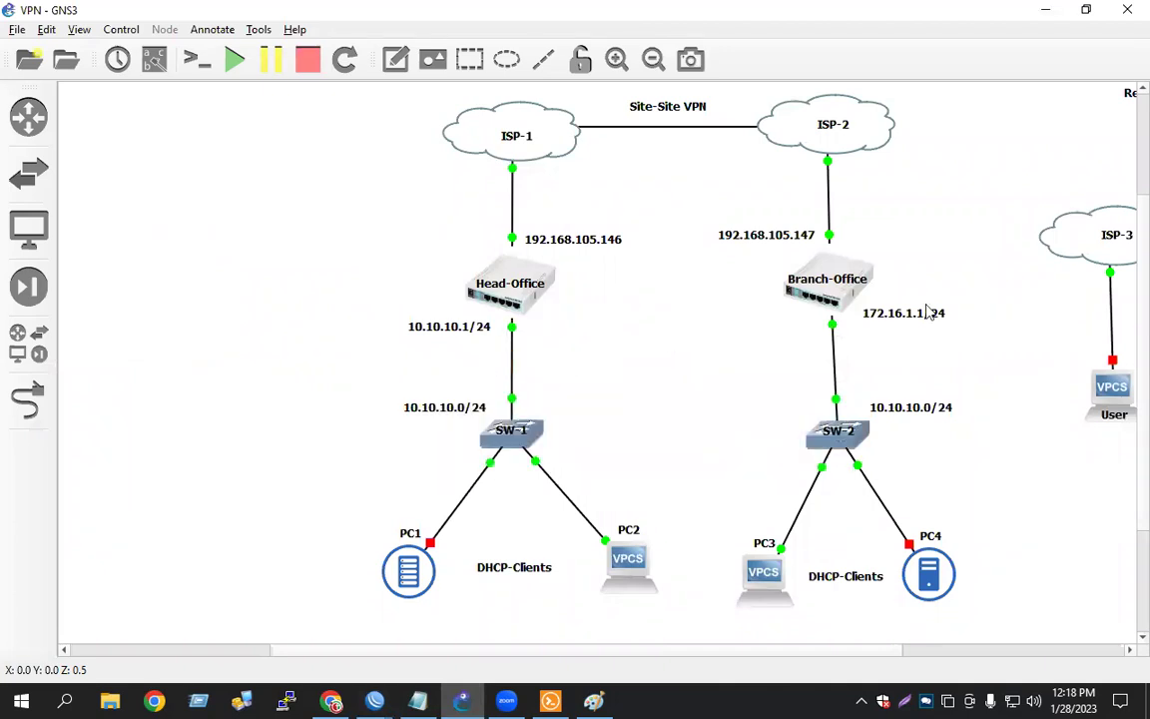
{"action": "left_click_drag", "start_coordinate": [904, 314], "coordinate": [1048, 519]}
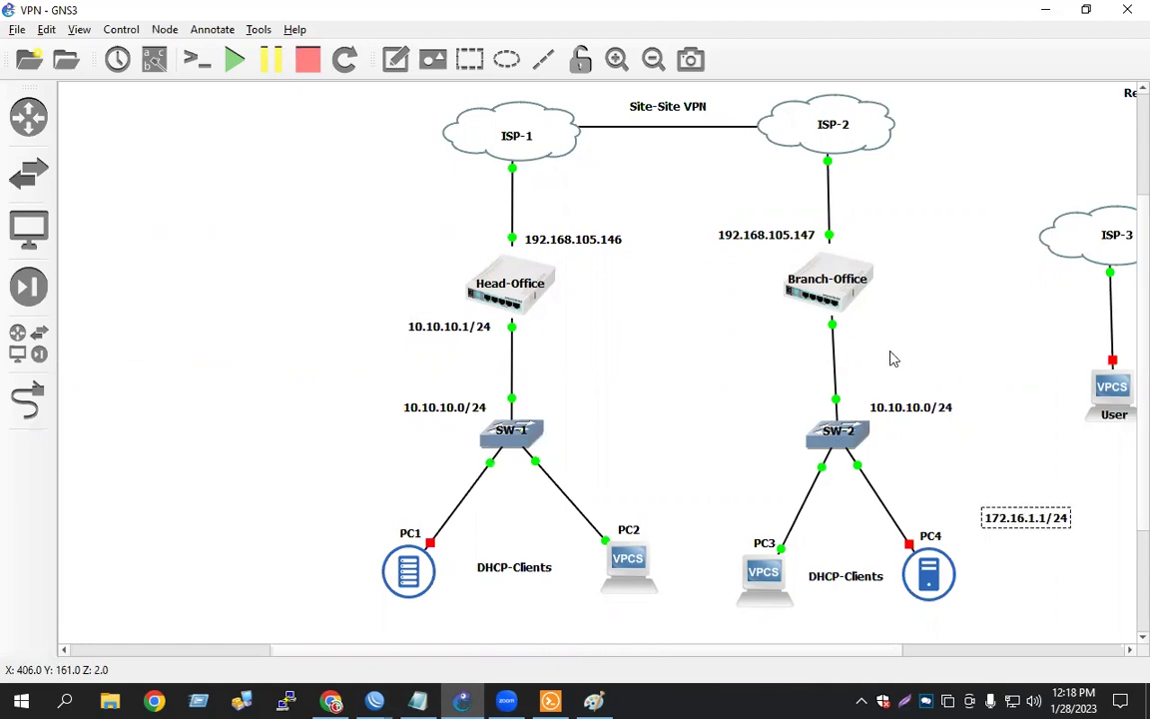
{"action": "left_click", "coordinate": [396, 59]}
{"action": "left_click", "coordinate": [848, 317]}
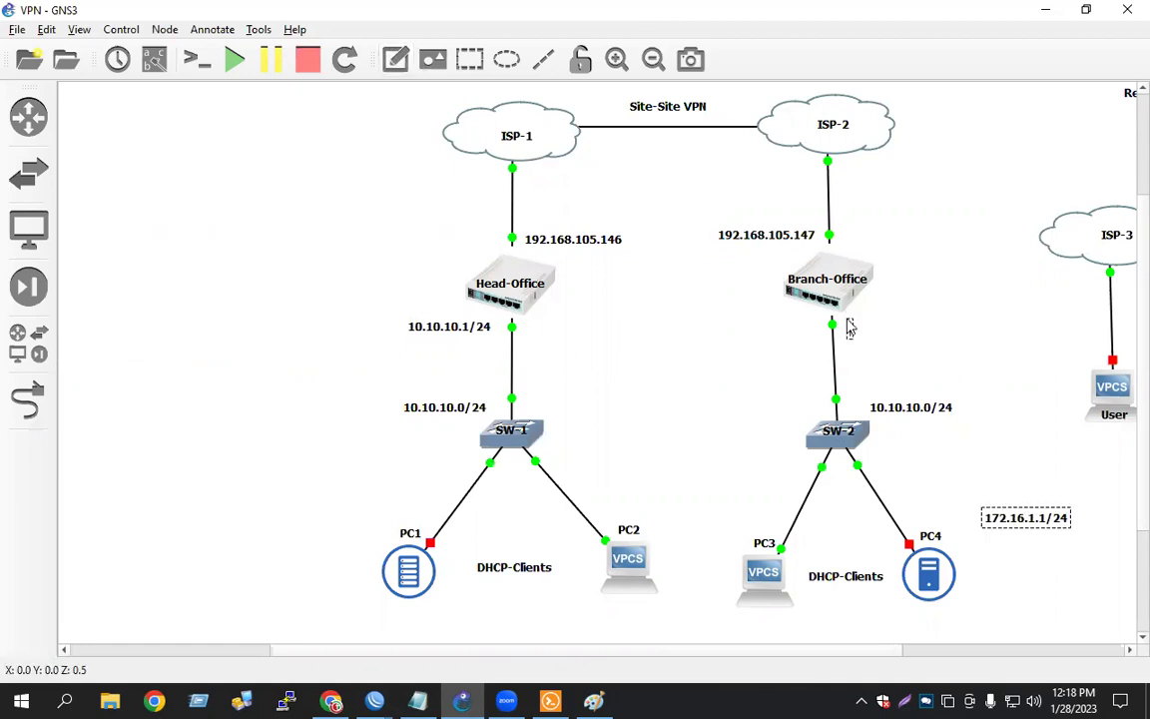
{"action": "left_click", "coordinate": [846, 322]}
{"action": "type", "text": "10.10.10"}
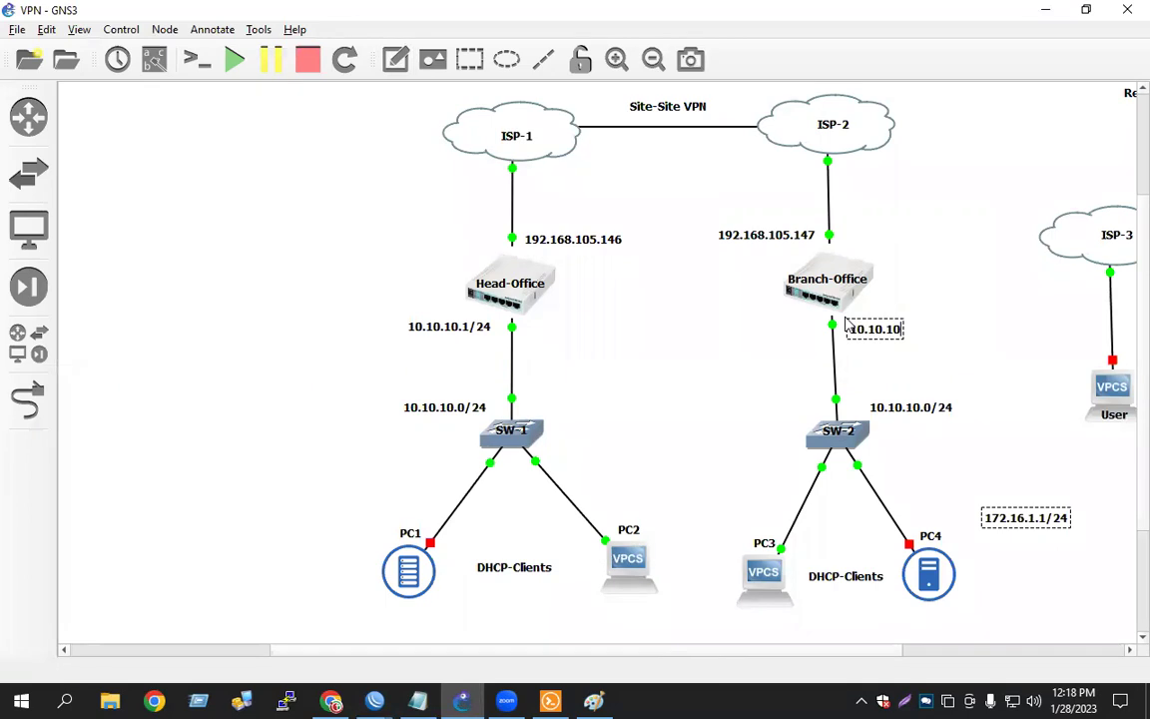
{"action": "type", "text": ".254/24"}
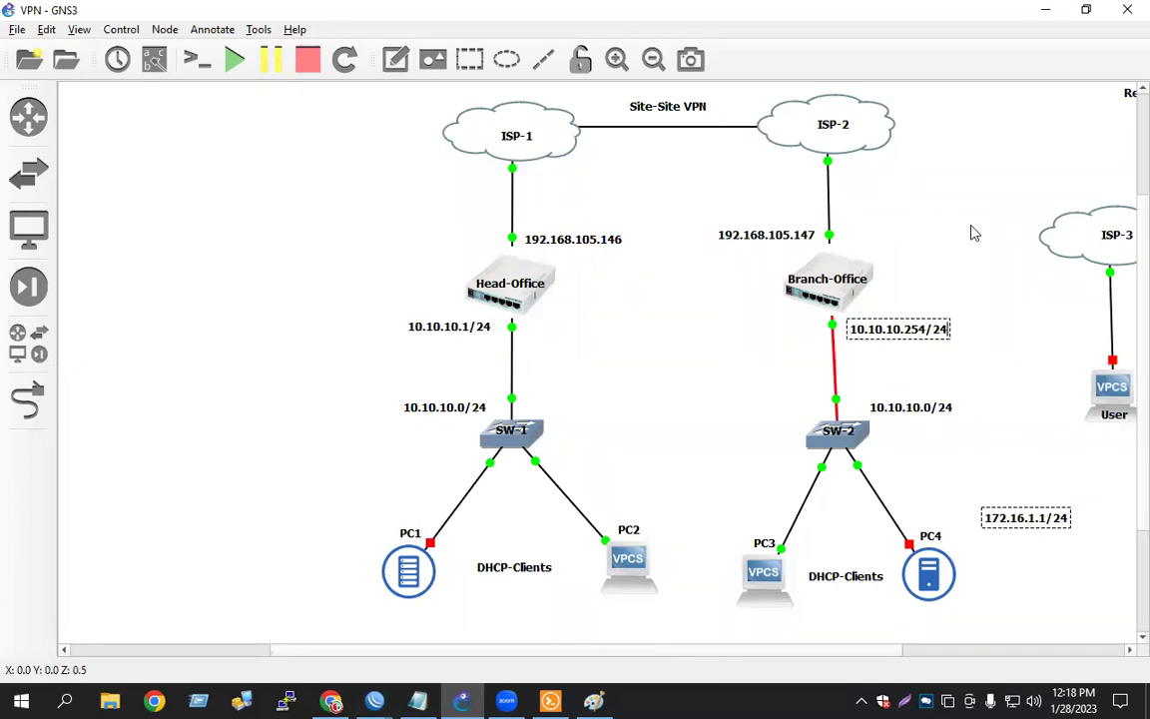
{"action": "mouse_move", "coordinate": [928, 326]}
{"action": "left_mouse_down"}
{"action": "mouse_move", "coordinate": [941, 323]}
{"action": "mouse_move", "coordinate": [922, 316]}
{"action": "left_mouse_up"}
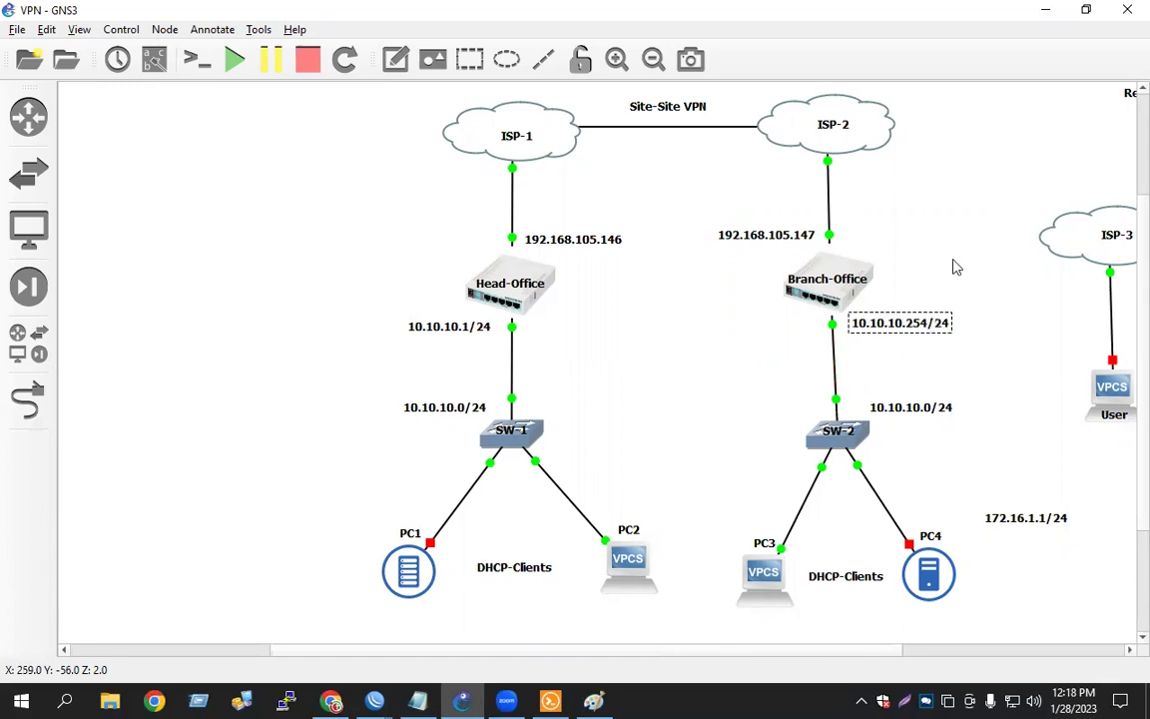
Step: Delete the leftover 172.16.1.1/24 label from the topology
{"action": "left_click", "coordinate": [465, 329]}
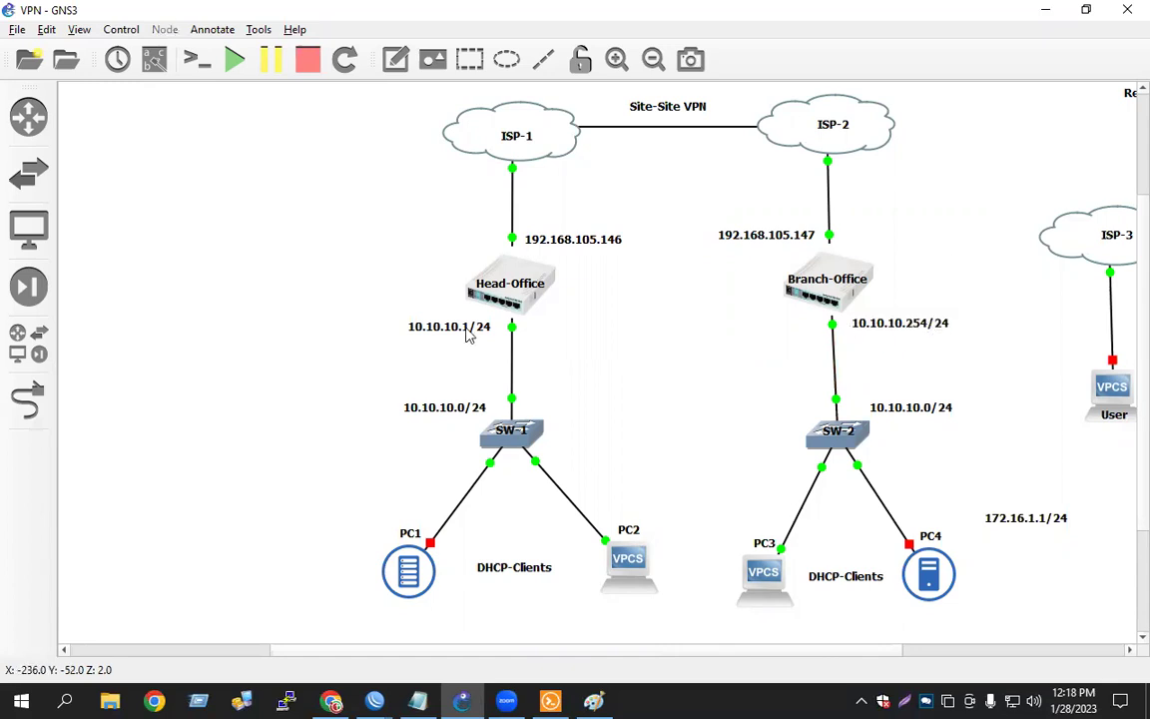
{"action": "left_click", "coordinate": [849, 299]}
{"action": "left_click_drag", "start_coordinate": [855, 294], "coordinate": [857, 294]}
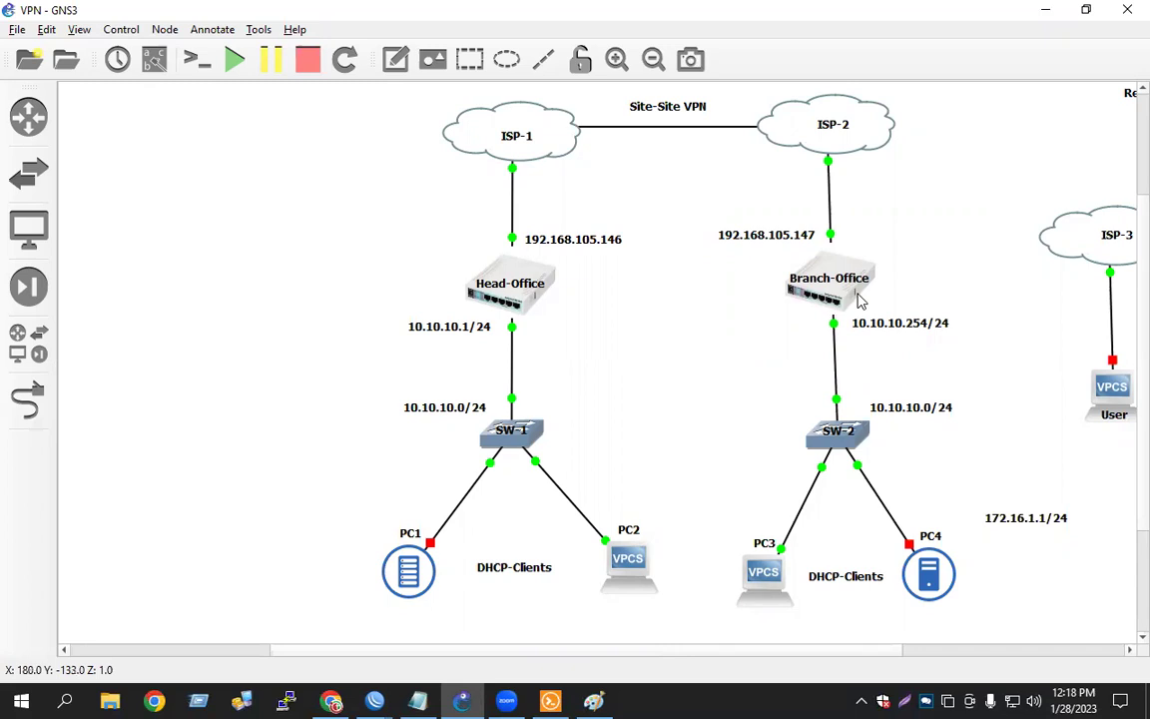
{"action": "left_click", "coordinate": [582, 361]}
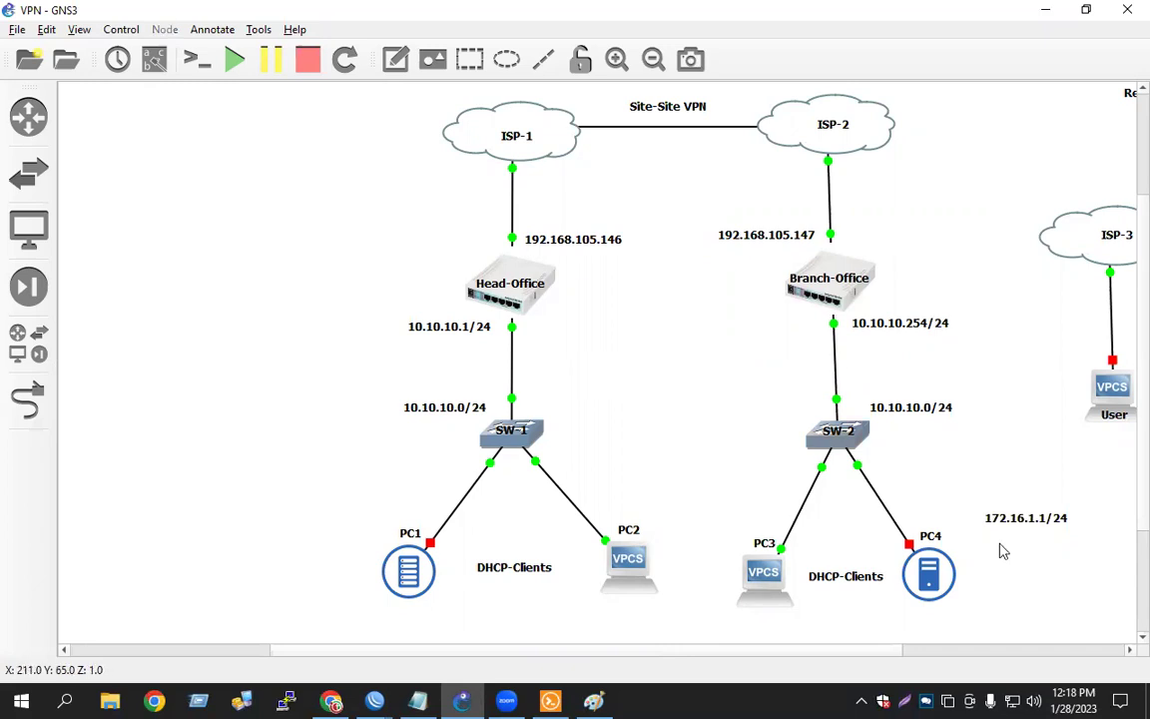
{"action": "left_click_drag", "start_coordinate": [303, 504], "coordinate": [405, 508]}
{"action": "left_click_drag", "start_coordinate": [1014, 622], "coordinate": [1035, 624]}
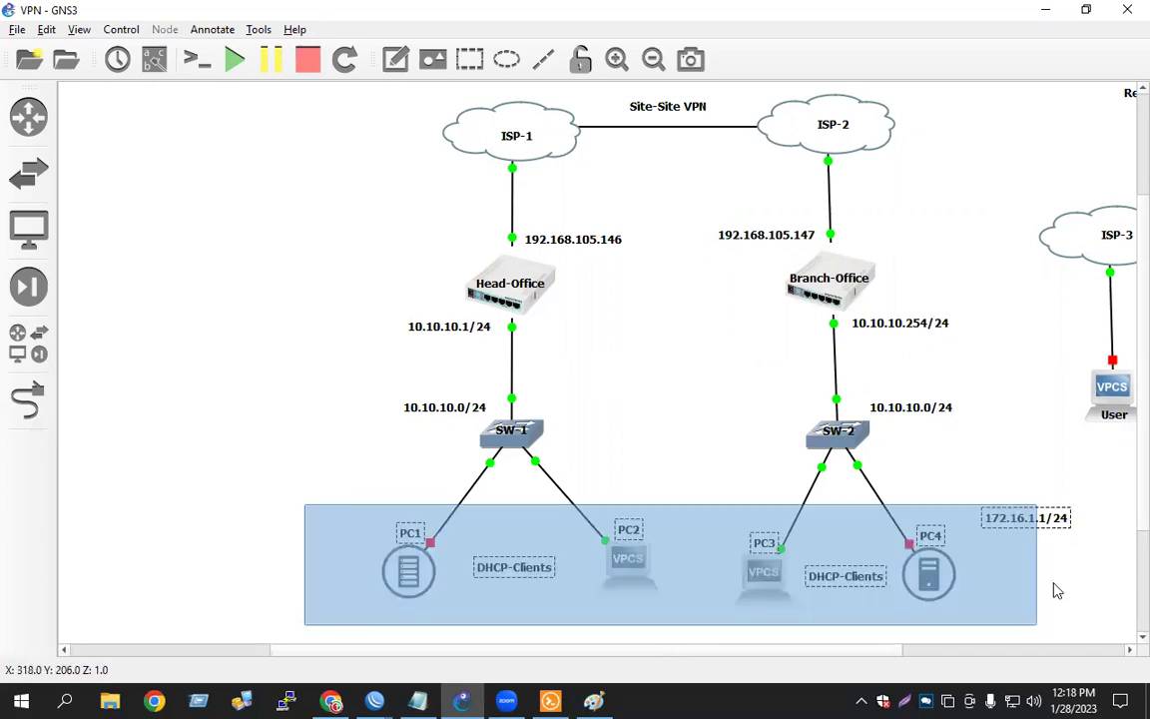
{"action": "left_click_drag", "start_coordinate": [1018, 519], "coordinate": [1043, 587]}
{"action": "key", "text": "Delete"}
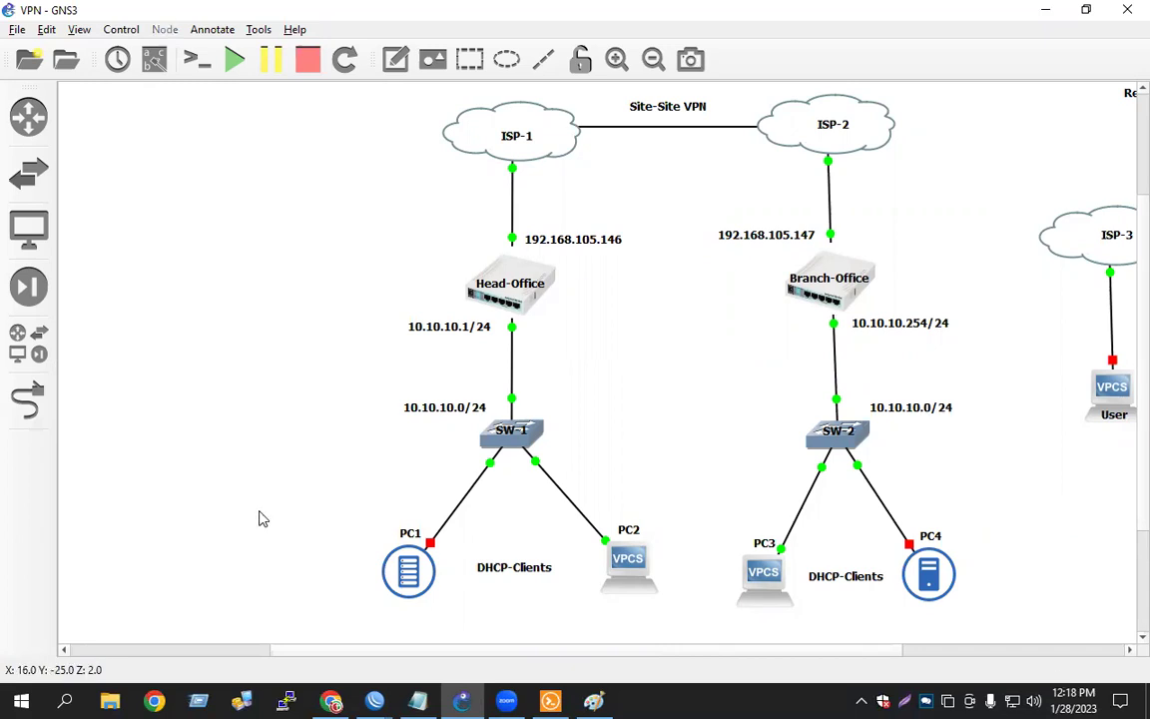
Step: Return to the WinBox sessions and move the HO Address List window higher in its workspace
{"action": "left_click_drag", "start_coordinate": [905, 619], "coordinate": [984, 473]}
{"action": "left_click", "coordinate": [776, 455]}
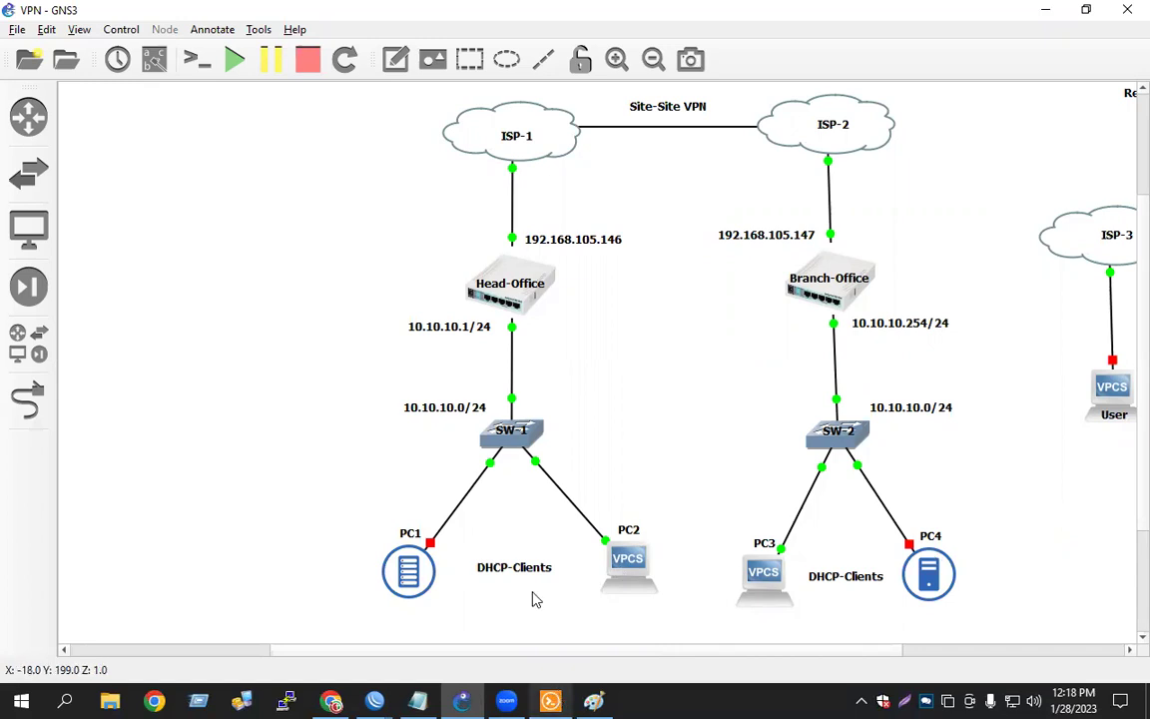
{"action": "left_click", "coordinate": [458, 699]}
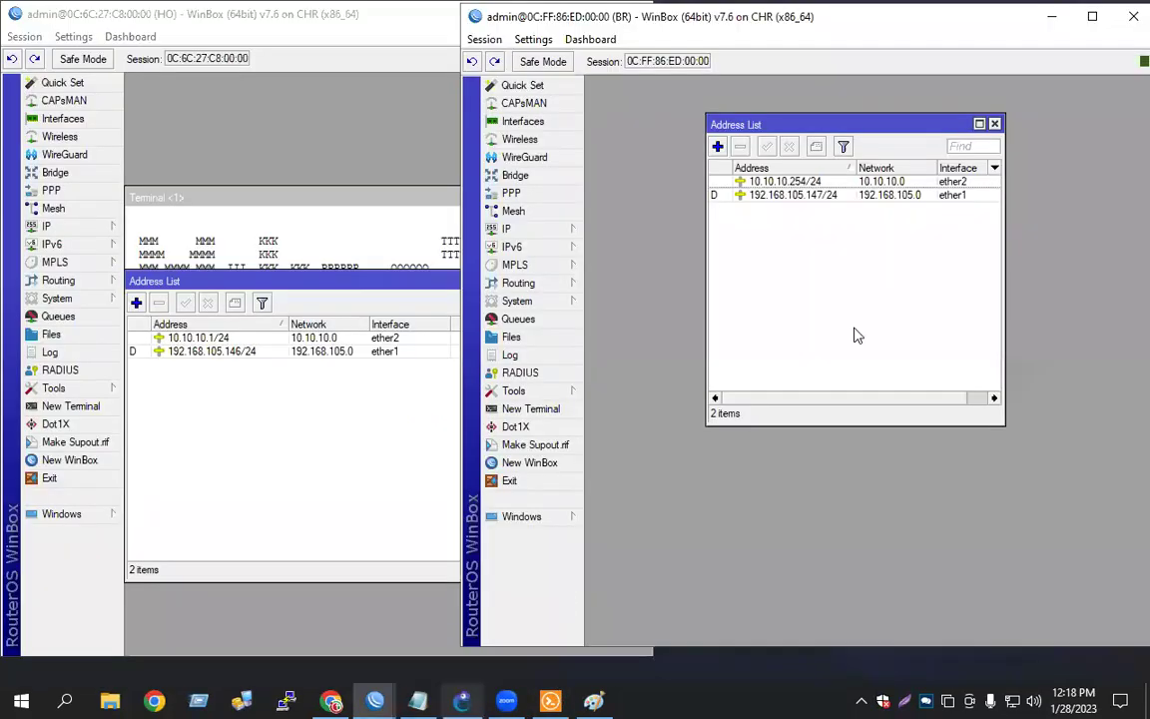
{"action": "left_click_drag", "start_coordinate": [352, 283], "coordinate": [363, 151]}
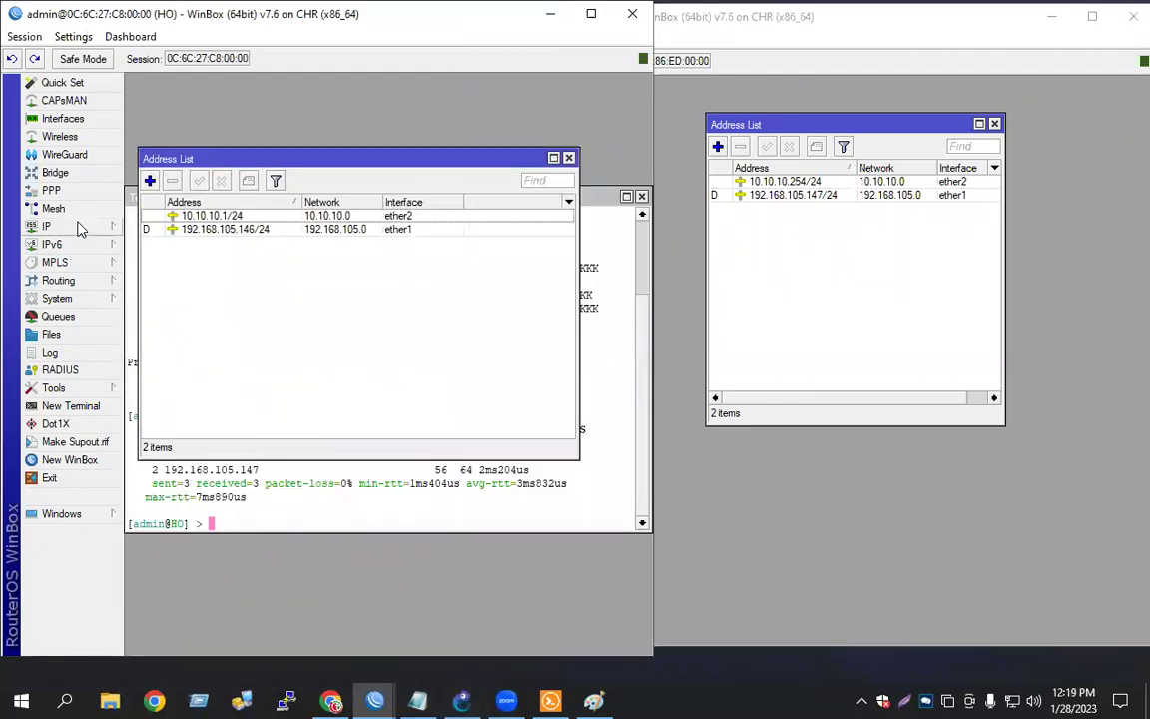
Step: Start a new EoIP tunnel interface in the HO session and name it To-BR
{"action": "left_click", "coordinate": [62, 118]}
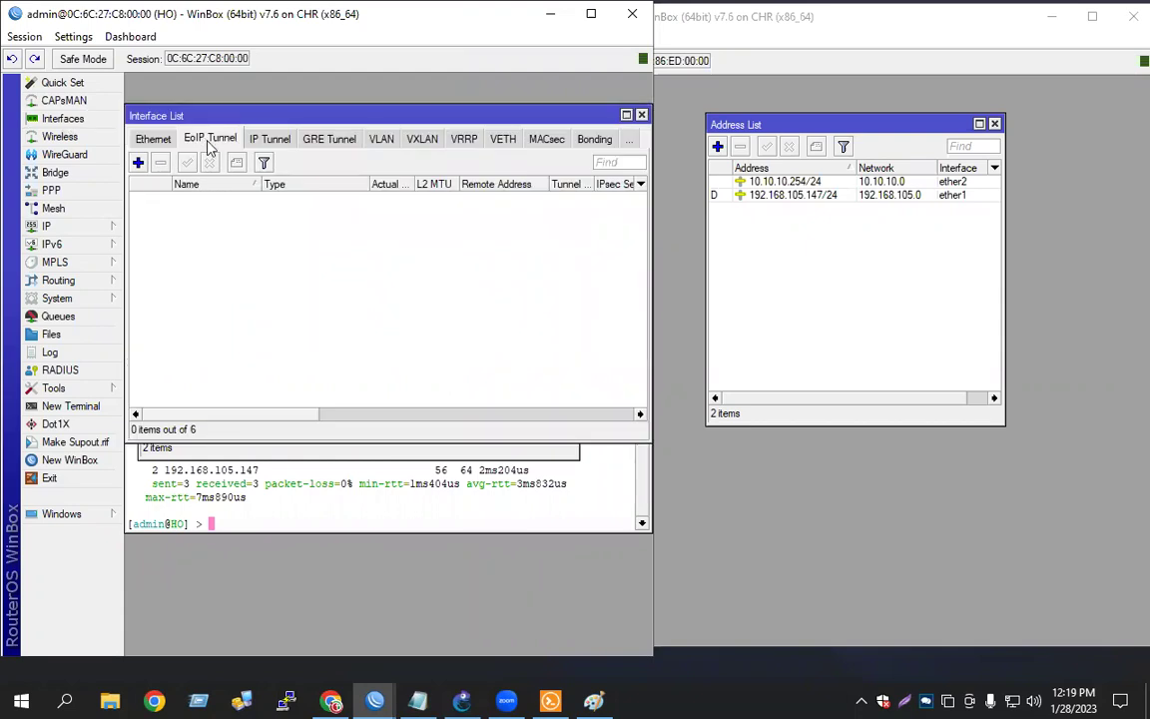
{"action": "left_click", "coordinate": [138, 161]}
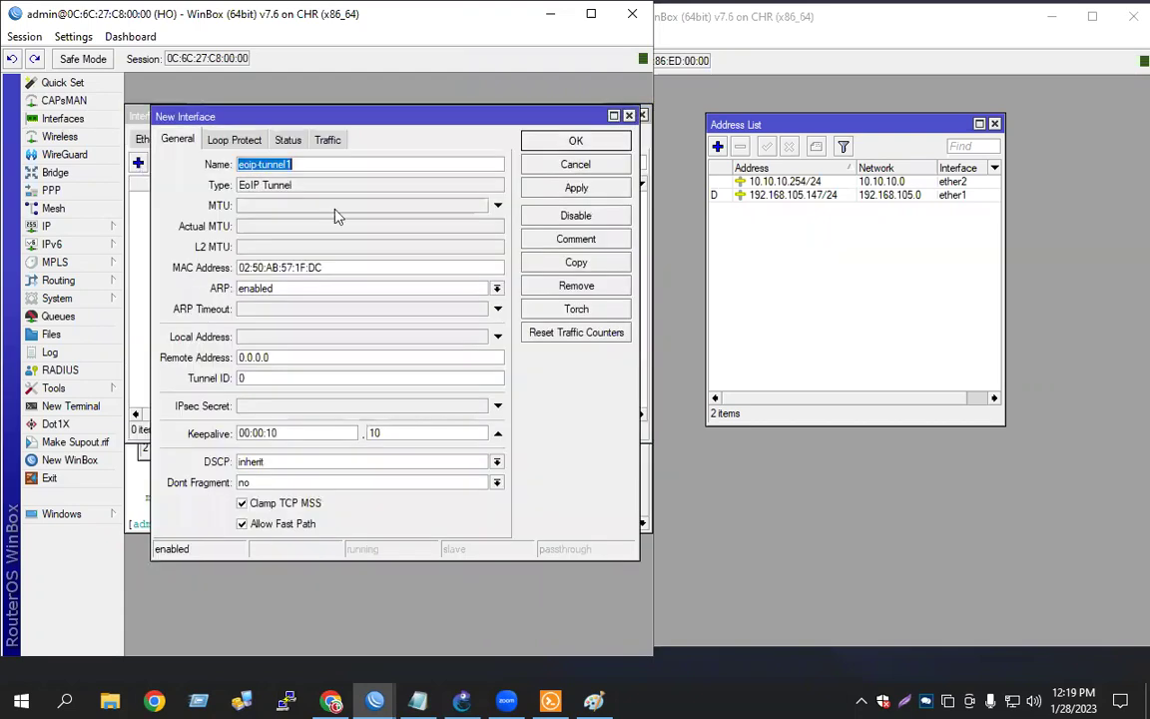
{"action": "type", "text": "T"}
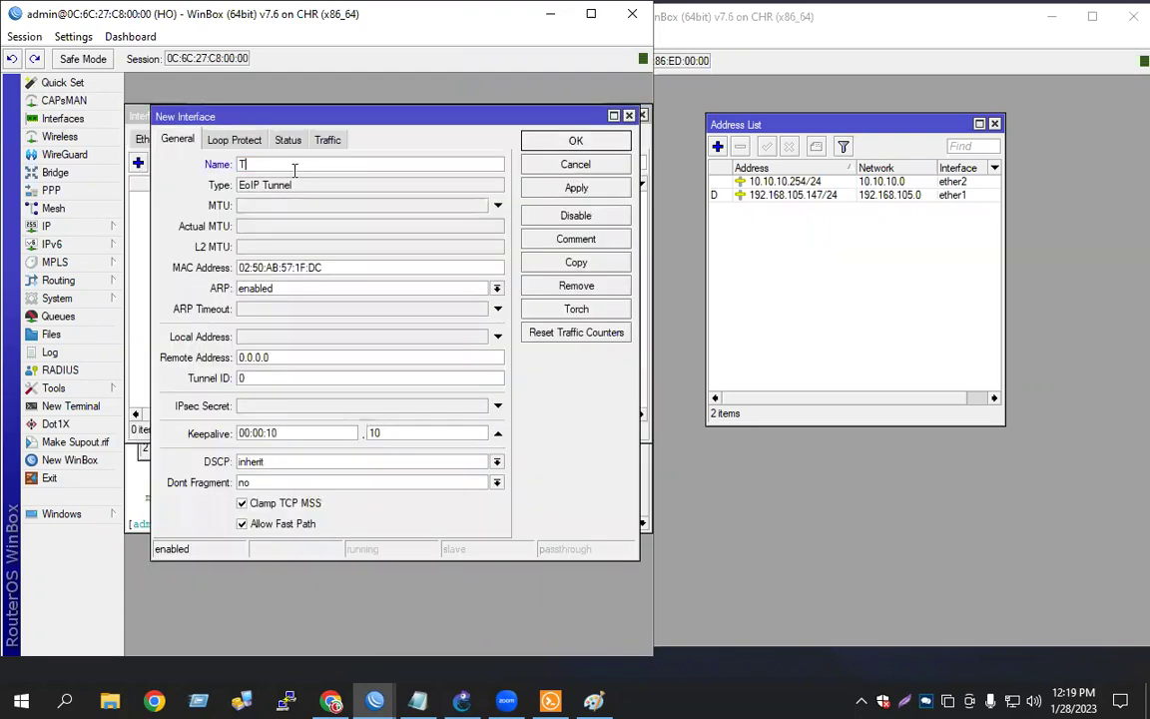
{"action": "type", "text": "o"}
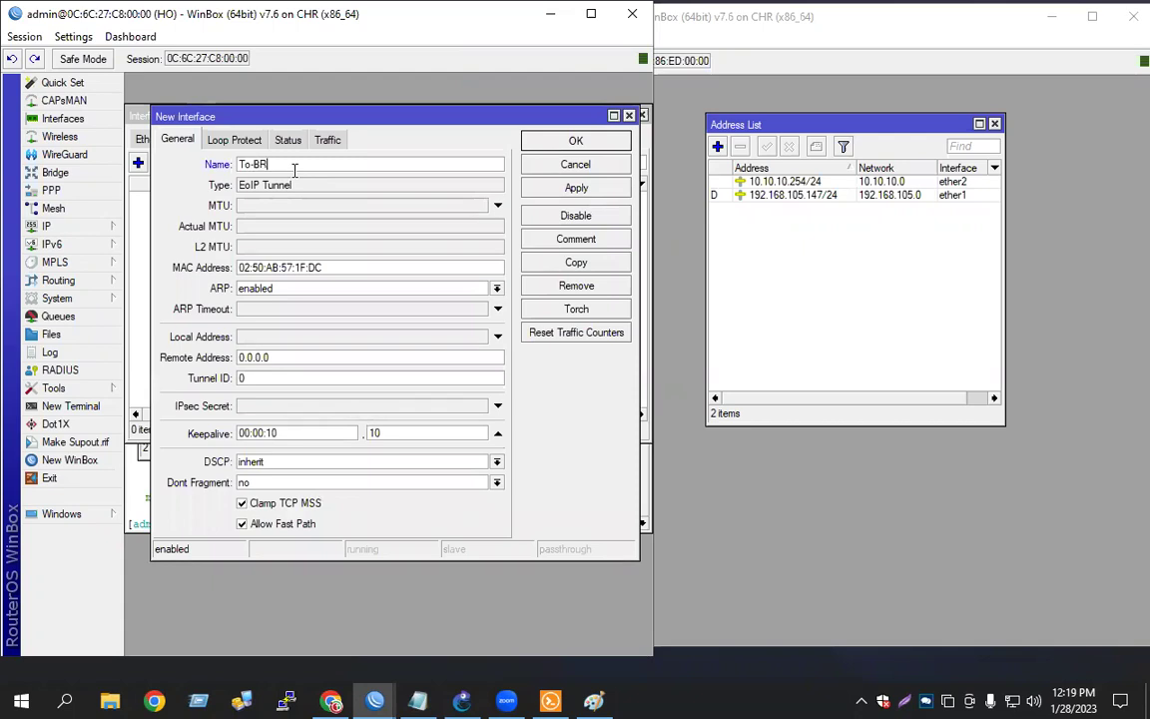
{"action": "type", "text": "-BR"}
Step: Check the Head-Office WAN address in the GNS3 topology and set the tunnel's local address to 192.168.105.146
{"action": "left_click", "coordinate": [267, 336]}
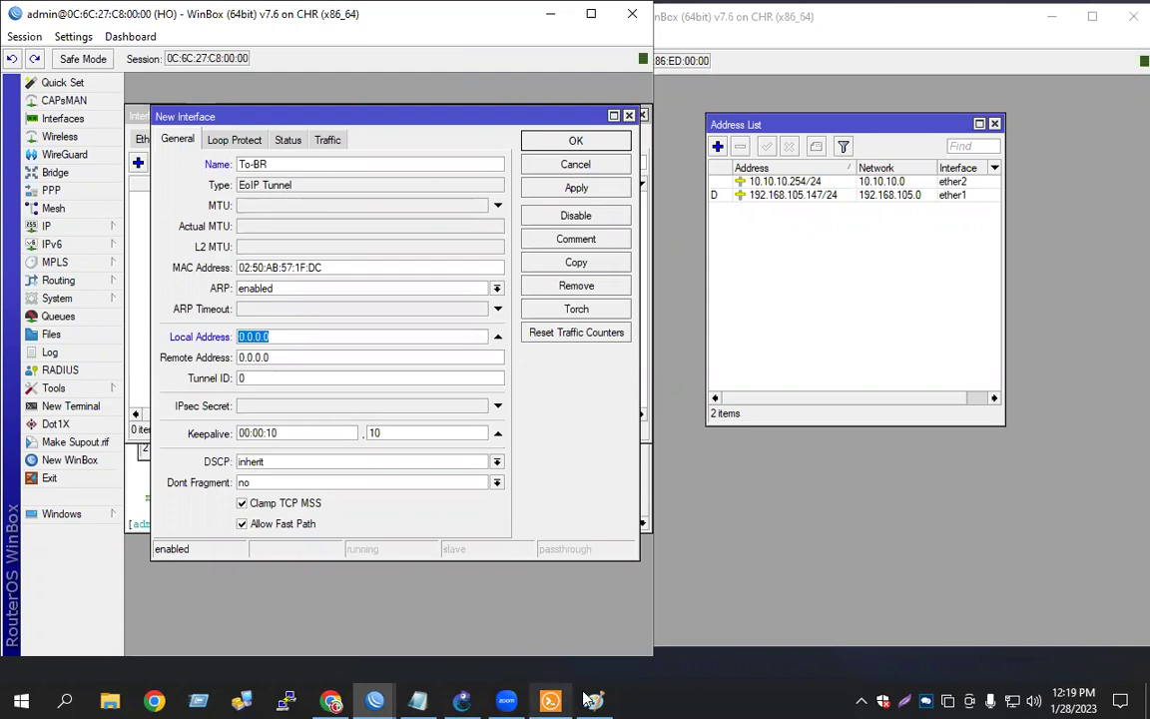
{"action": "left_click", "coordinate": [459, 700]}
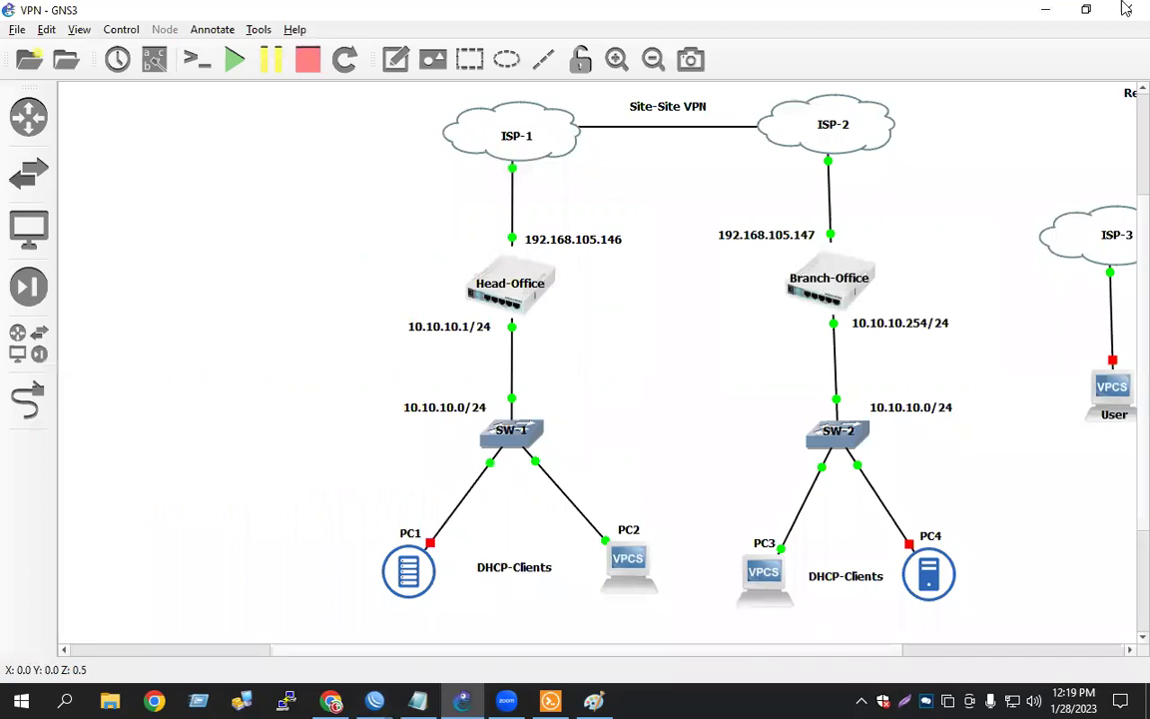
{"action": "left_click", "coordinate": [1045, 10]}
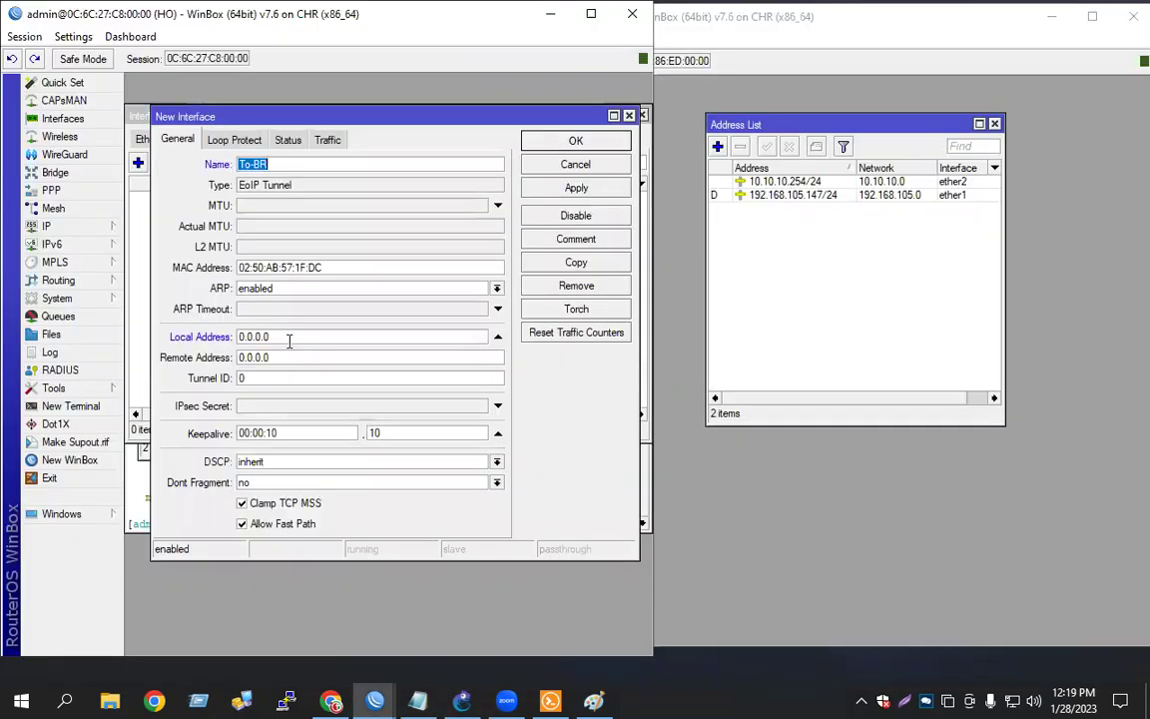
{"action": "left_click", "coordinate": [177, 341]}
{"action": "type", "text": "192.168.105."}
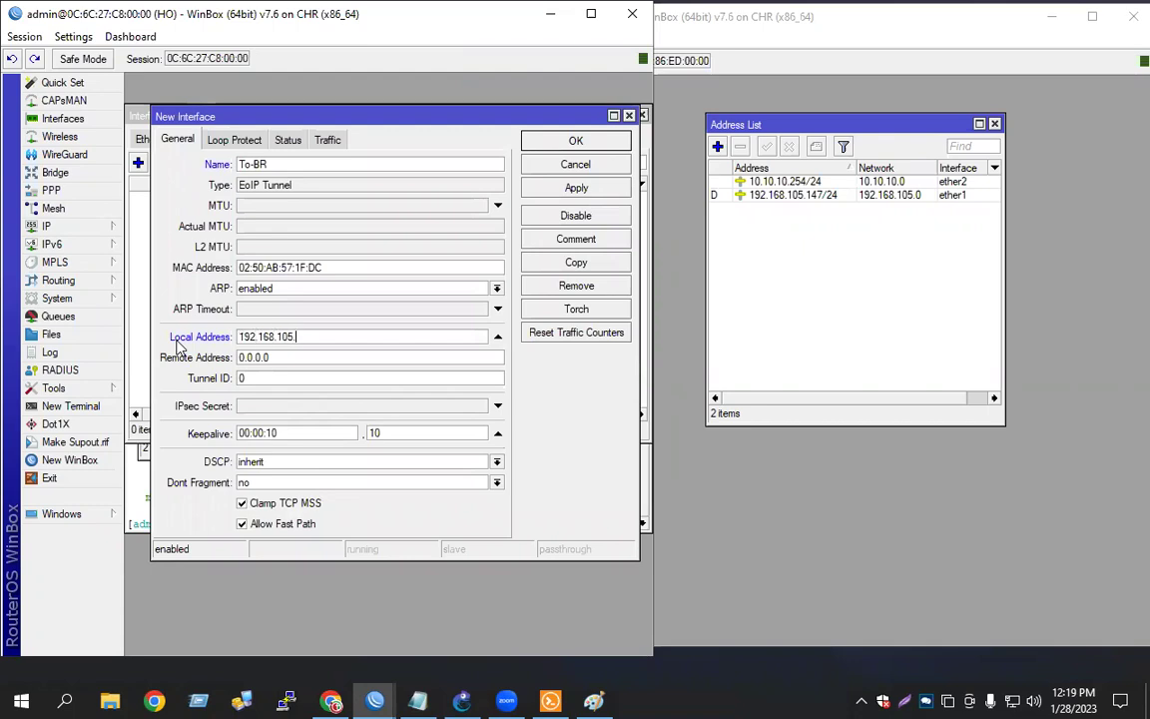
{"action": "type", "text": "146"}
Step: Set the To-BR tunnel's remote address to 192.168.105.147 and save the interface
{"action": "left_click", "coordinate": [176, 343]}
{"action": "key", "text": "ctrl+c"}
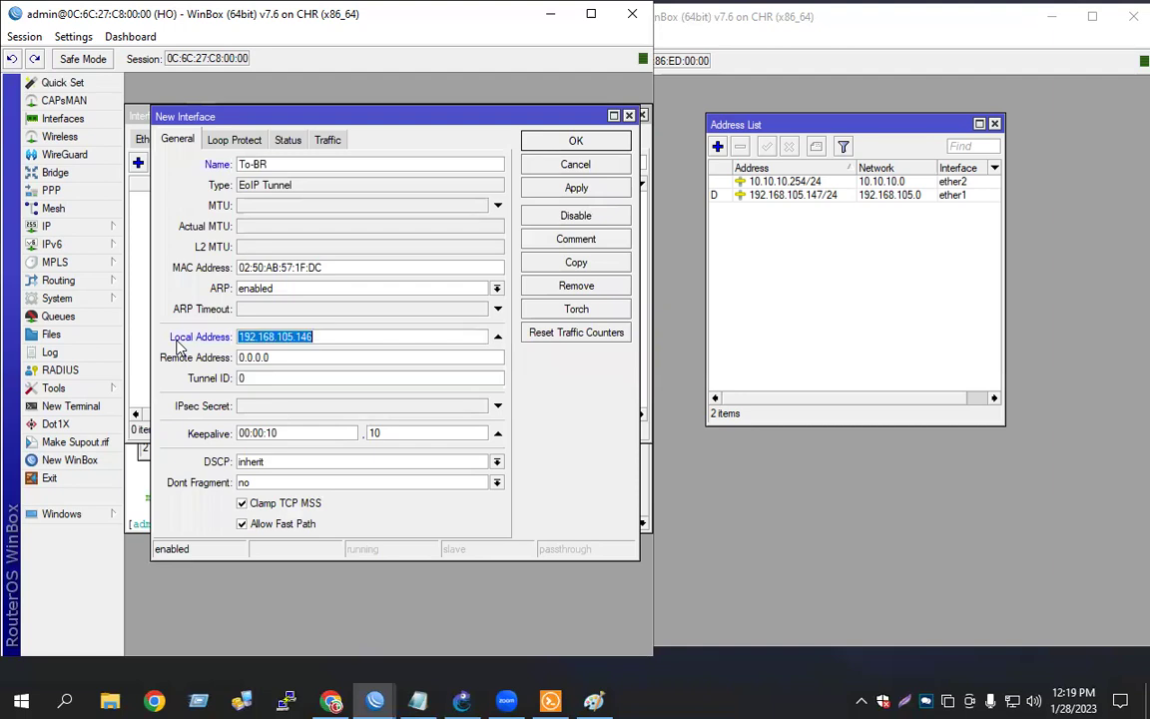
{"action": "key", "text": "Tab"}
{"action": "type", "text": "192.168.105.14"}
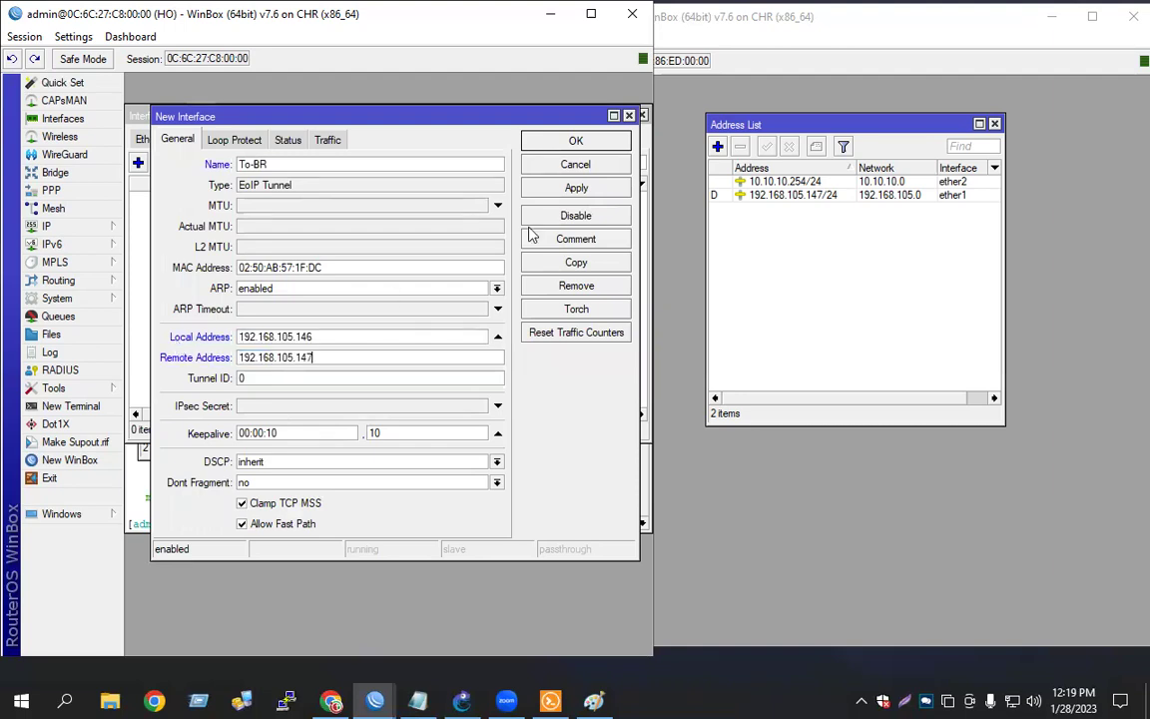
{"action": "left_click", "coordinate": [575, 188]}
{"action": "left_click", "coordinate": [561, 143]}
Step: Start a new EoIP tunnel interface in the BR session and name it To-HO
{"action": "left_click", "coordinate": [842, 280]}
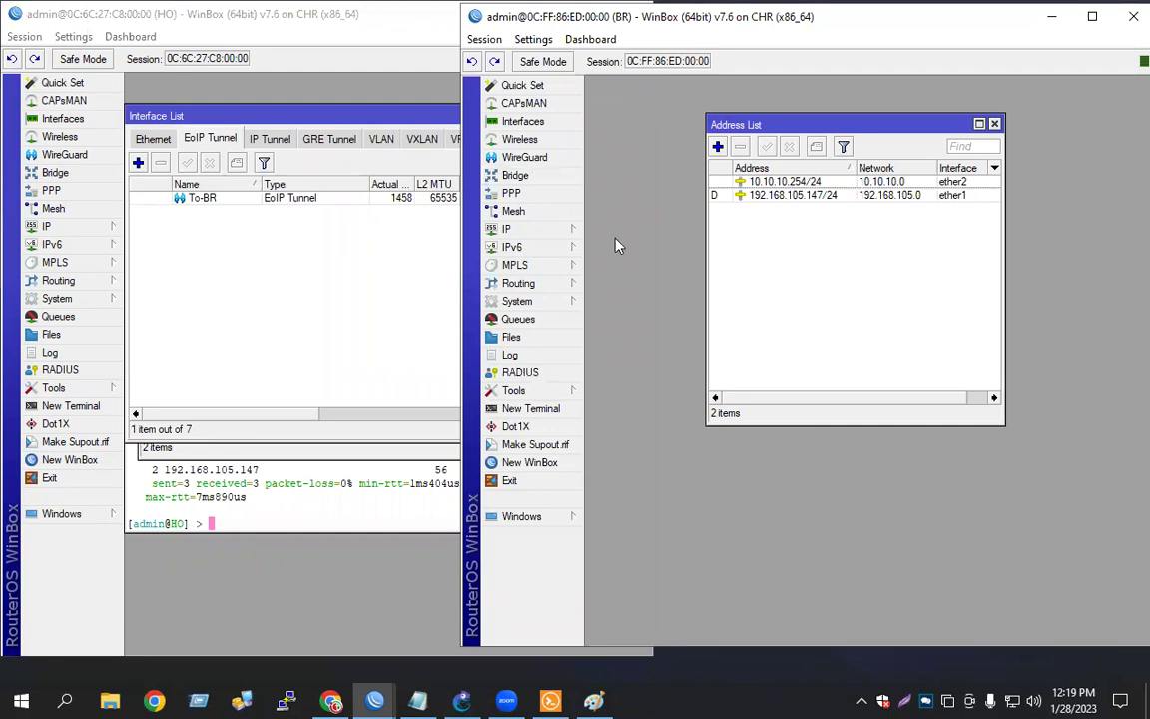
{"action": "left_click", "coordinate": [523, 121]}
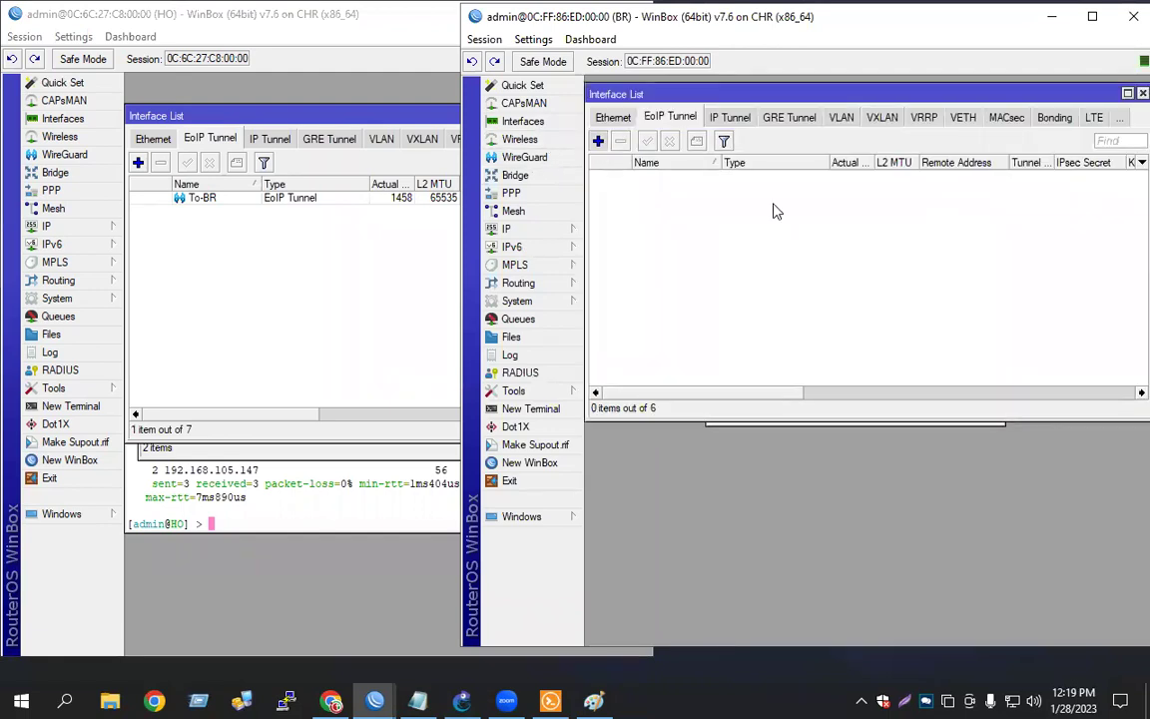
{"action": "key", "text": "Insert"}
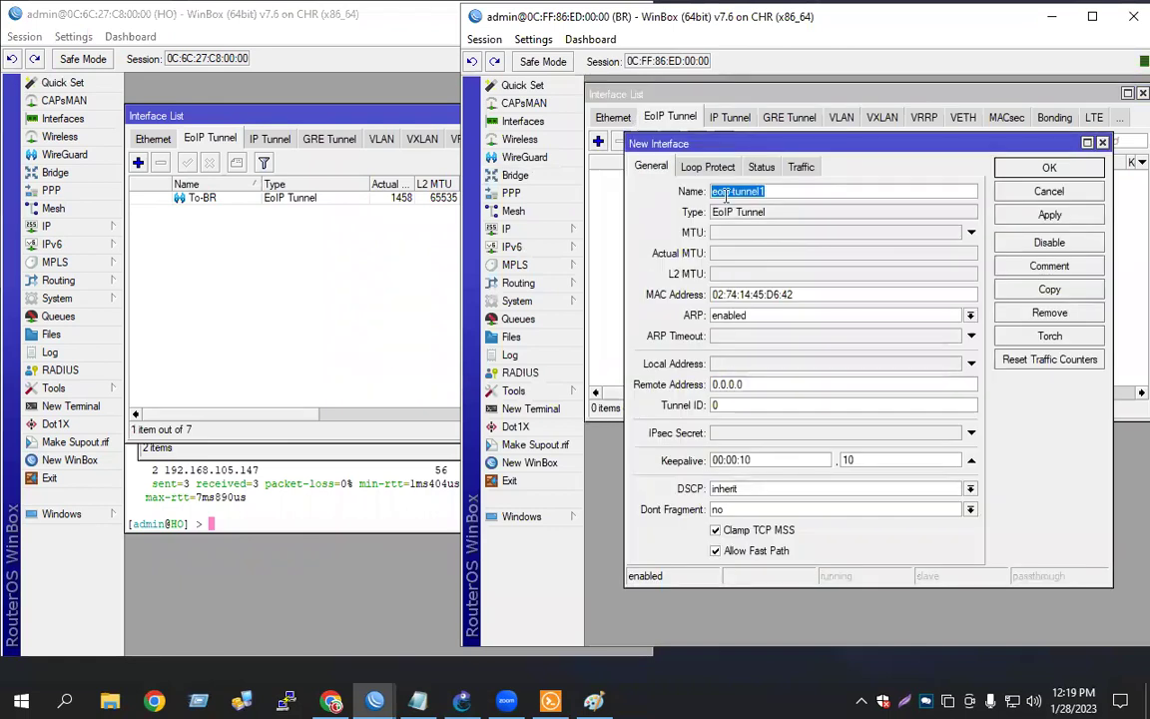
{"action": "type", "text": "To"}
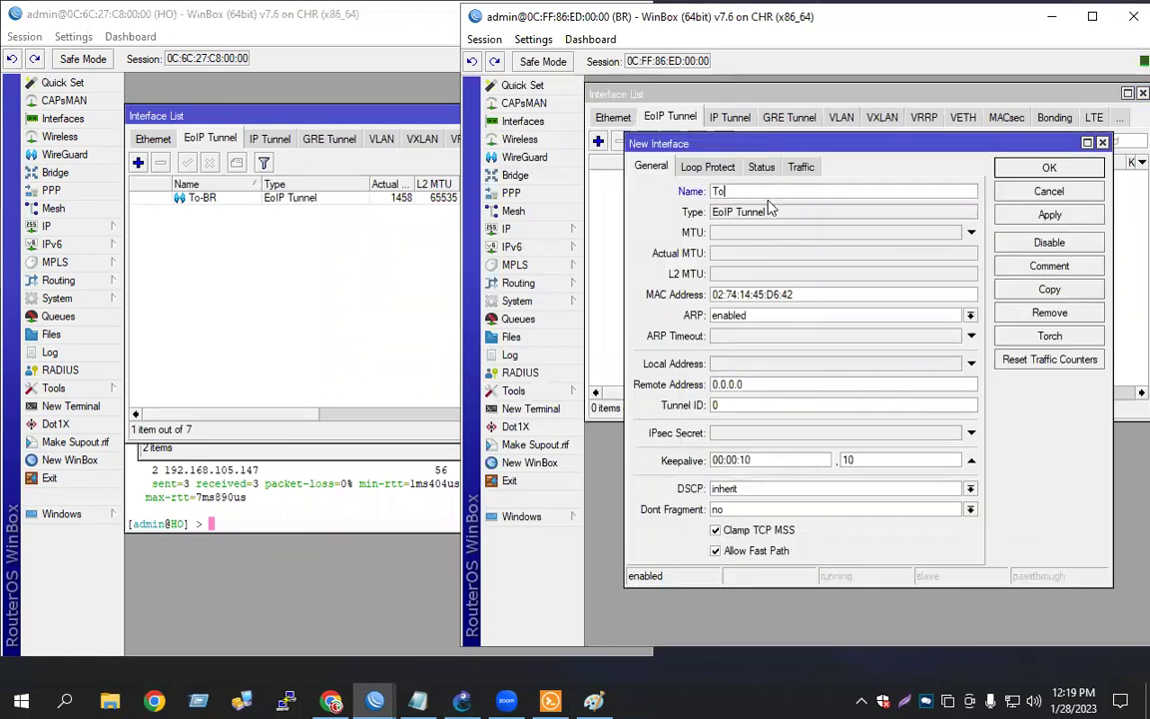
{"action": "type", "text": "-HO"}
Step: Set the To-HO tunnel's local address to 192.168.105.147 and its remote address to 192.168.105.146
{"action": "left_click", "coordinate": [733, 365]}
{"action": "key", "text": "ctrl+v"}
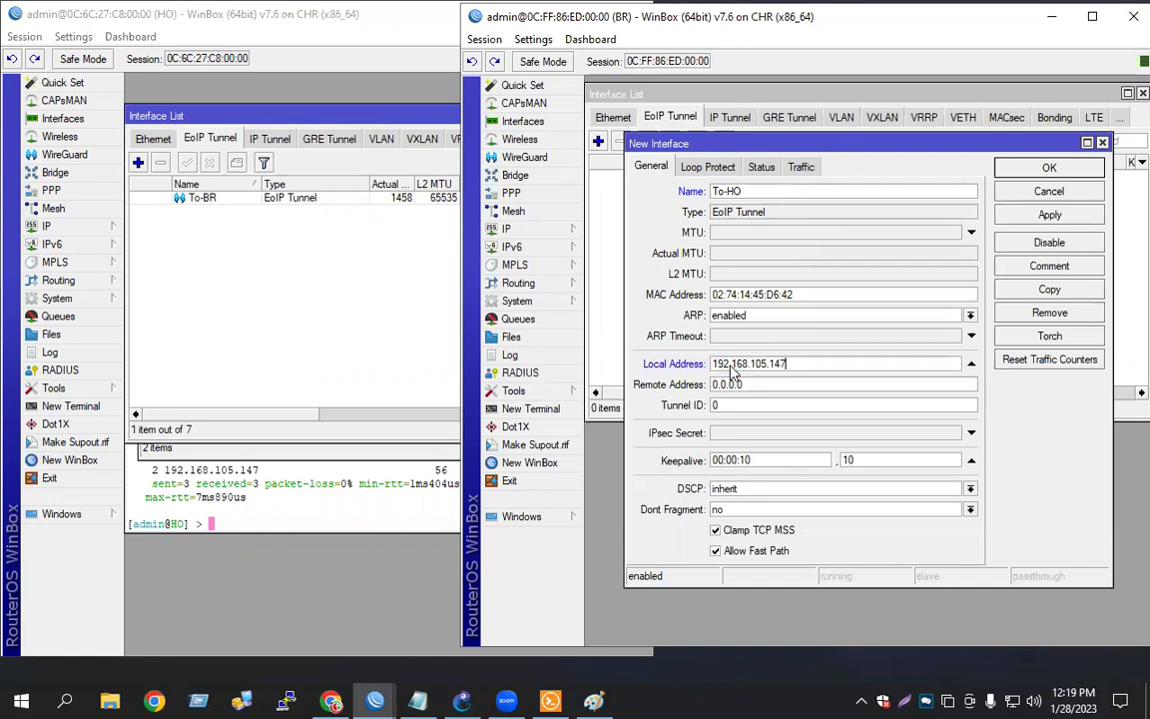
{"action": "key", "text": "Tab"}
{"action": "key", "text": "ctrl+v"}
{"action": "key", "text": "BackSpace"}
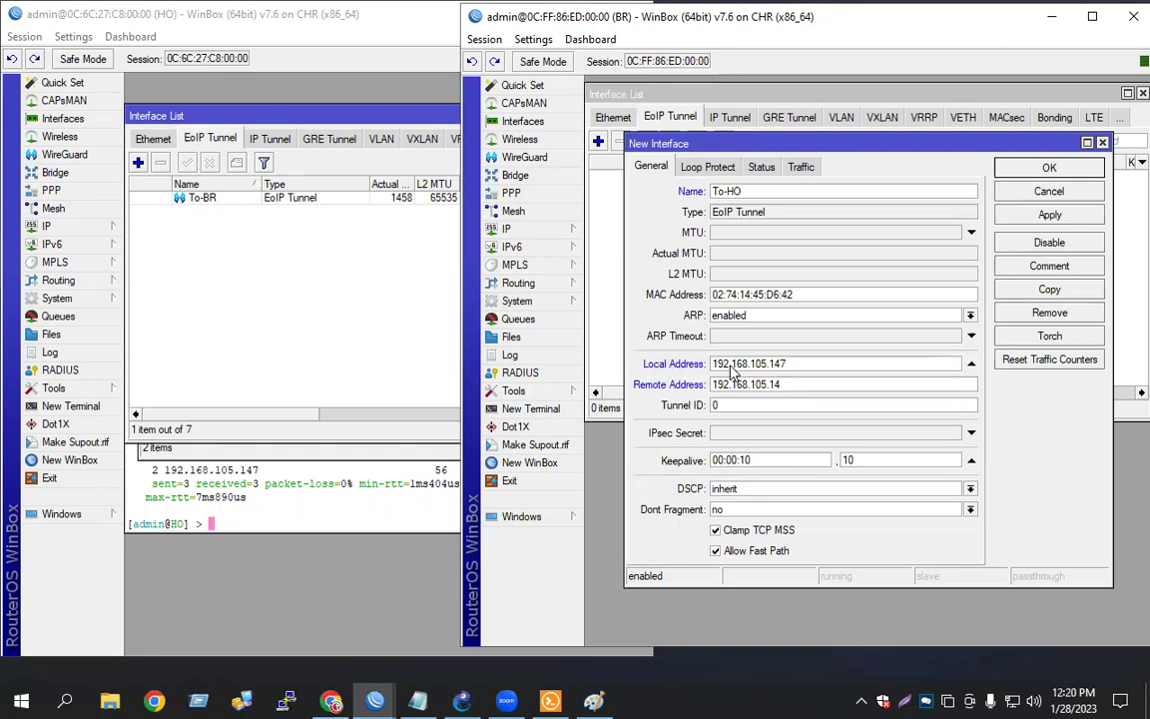
{"action": "type", "text": "6"}
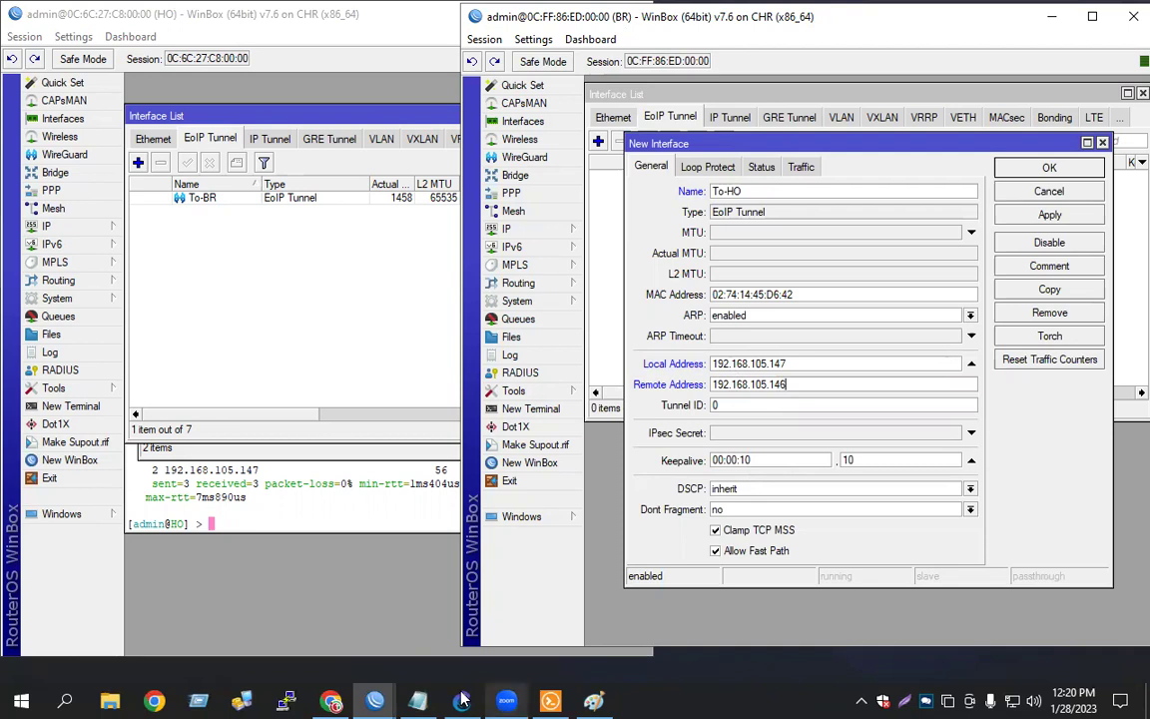
Step: Compare the tunnel addresses with both routers' WAN addresses in the GNS3 topology, and save the To-HO interface in WinBox
{"action": "key", "text": "alt+Tab"}
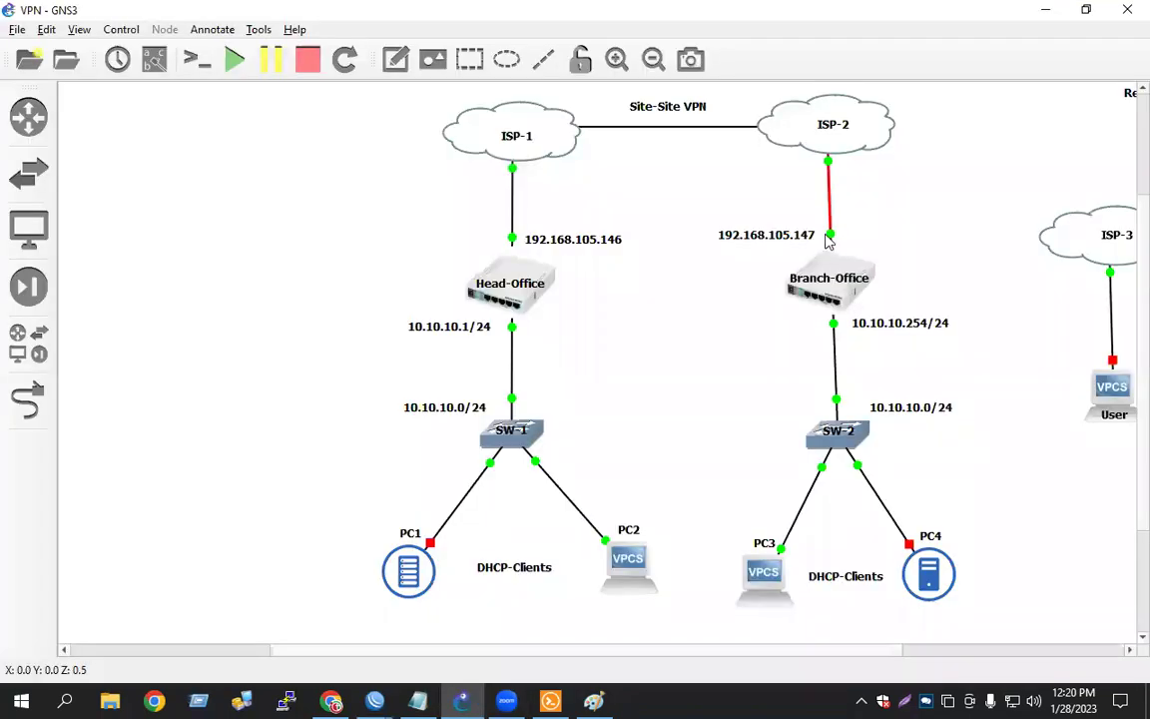
{"action": "left_click", "coordinate": [612, 247]}
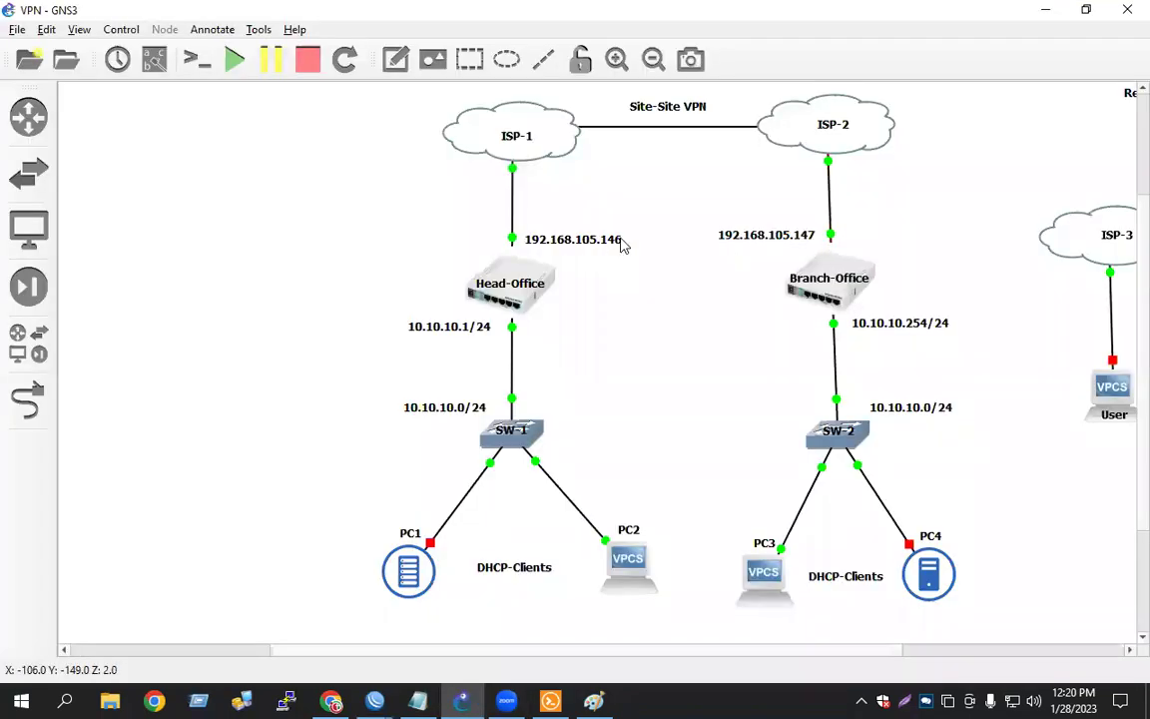
{"action": "left_click", "coordinate": [553, 692]}
{"action": "left_click", "coordinate": [460, 694]}
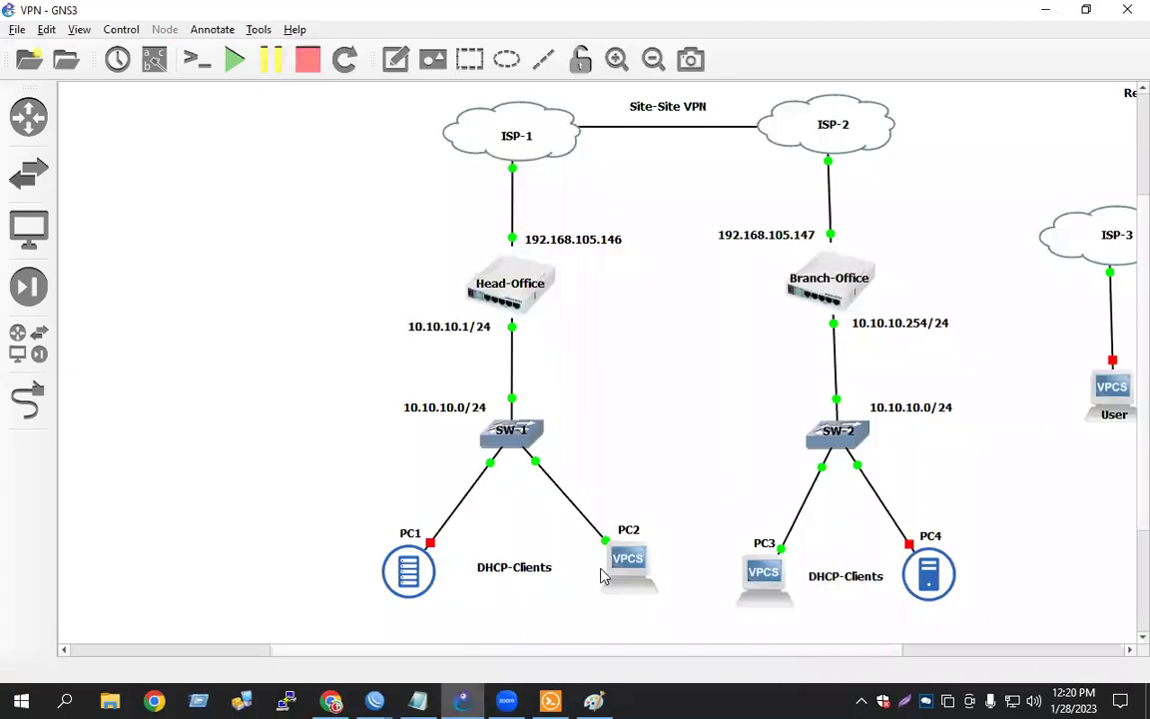
{"action": "key", "text": "alt+Tab"}
{"action": "left_click", "coordinate": [1039, 167]}
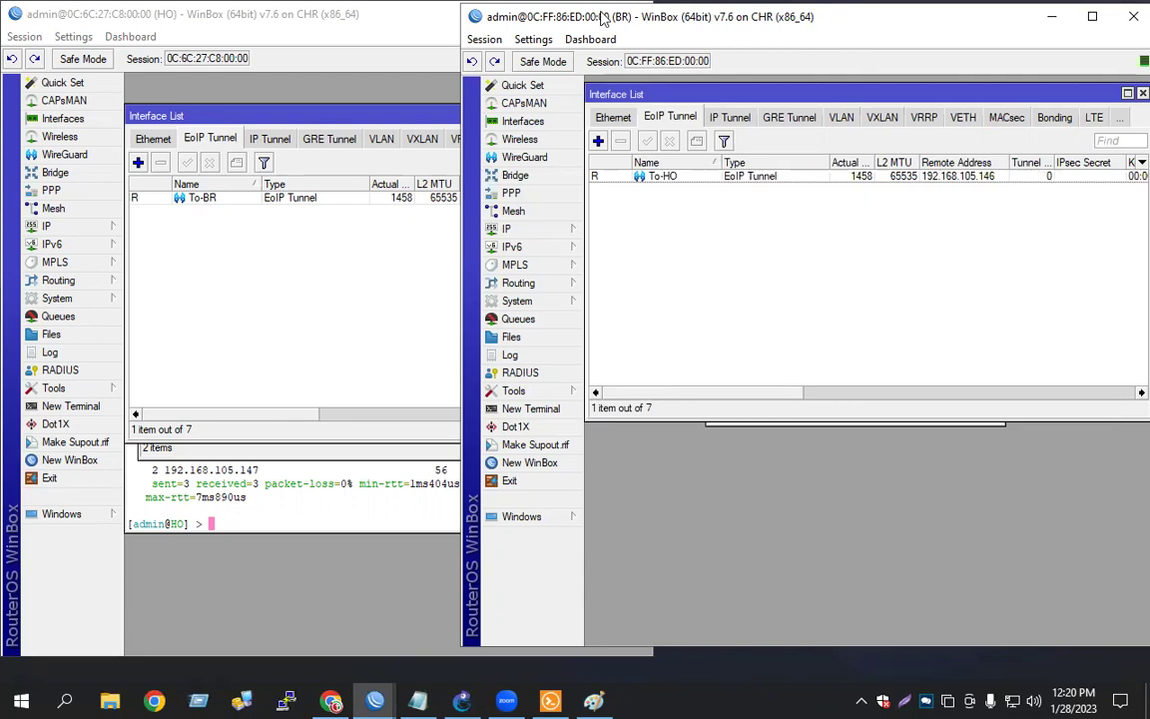
Step: Move the BR session window aside and switch to GNS3 to examine the LAN segments behind both routers
{"action": "left_click_drag", "start_coordinate": [606, 24], "coordinate": [772, 30]}
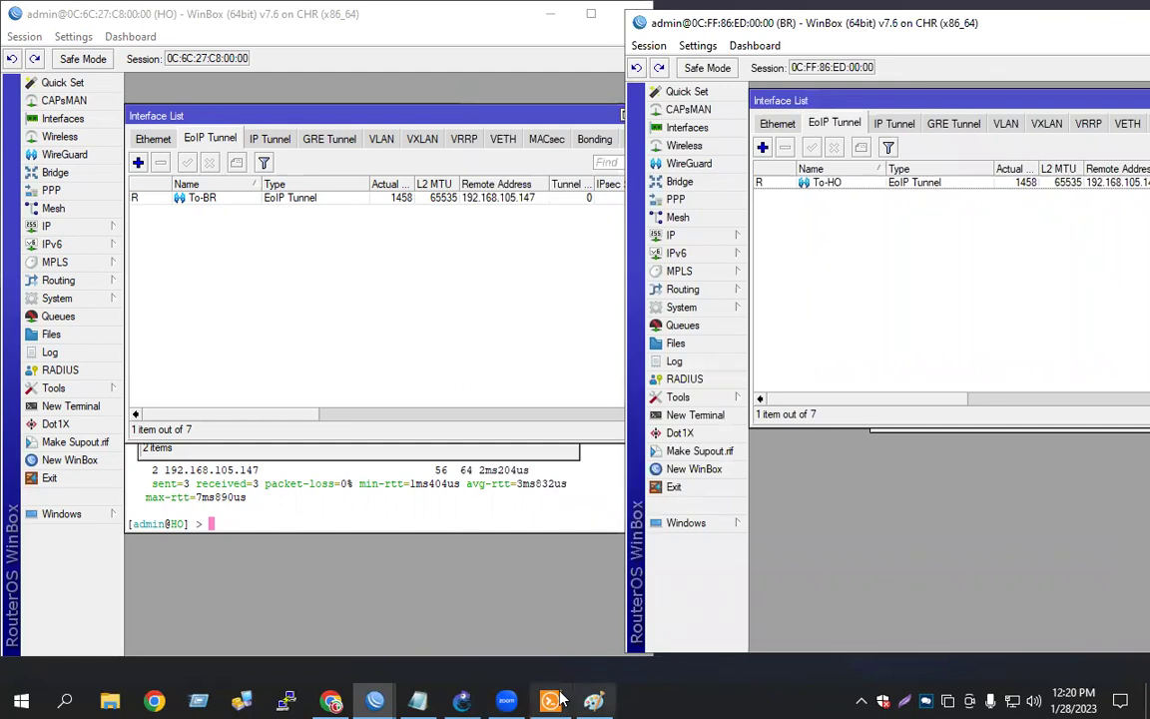
{"action": "left_click", "coordinate": [463, 700]}
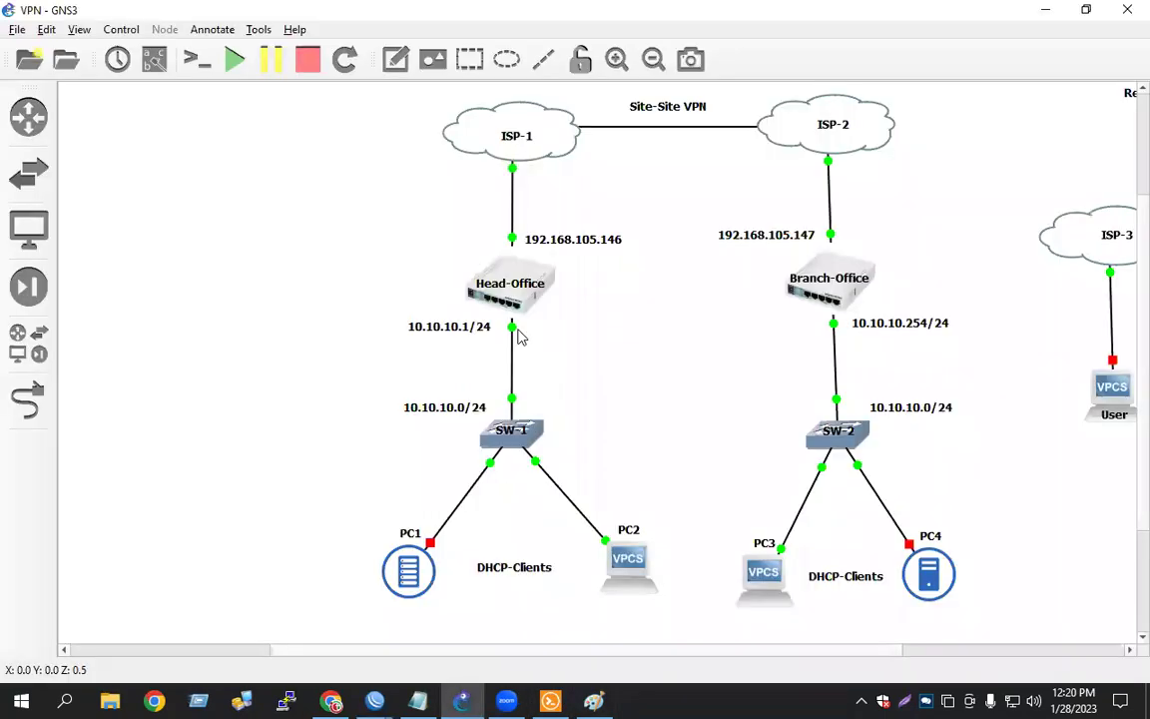
{"action": "left_click_drag", "start_coordinate": [418, 368], "coordinate": [939, 540]}
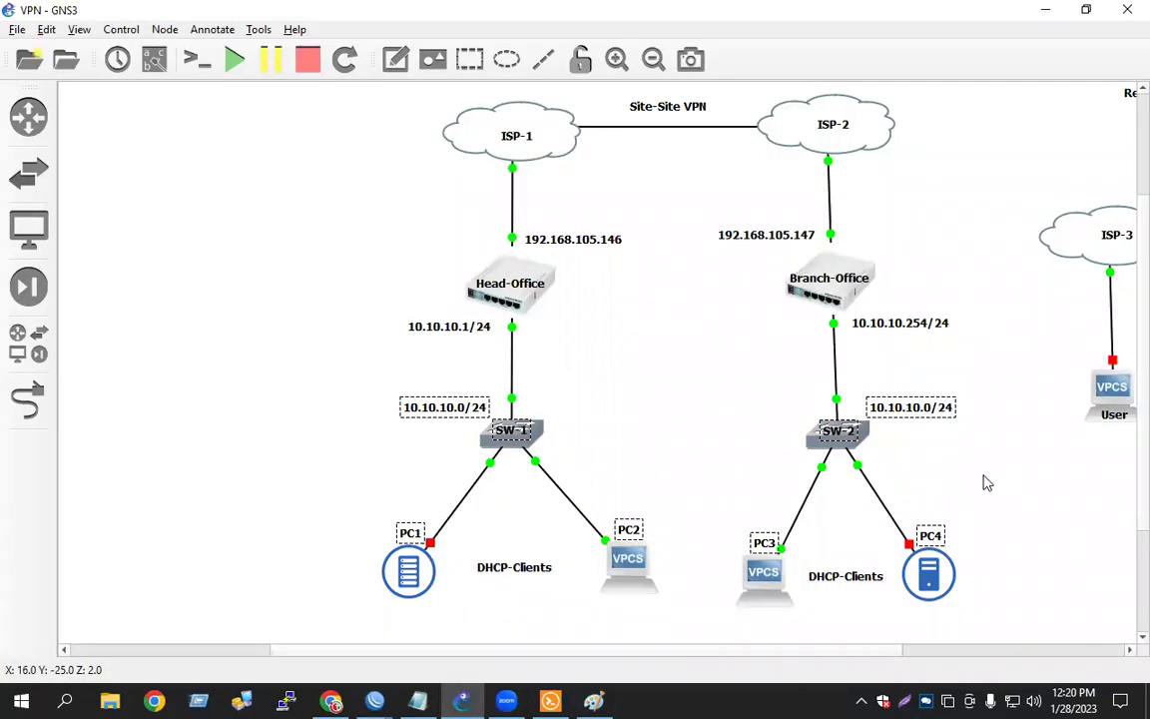
{"action": "left_click", "coordinate": [786, 437]}
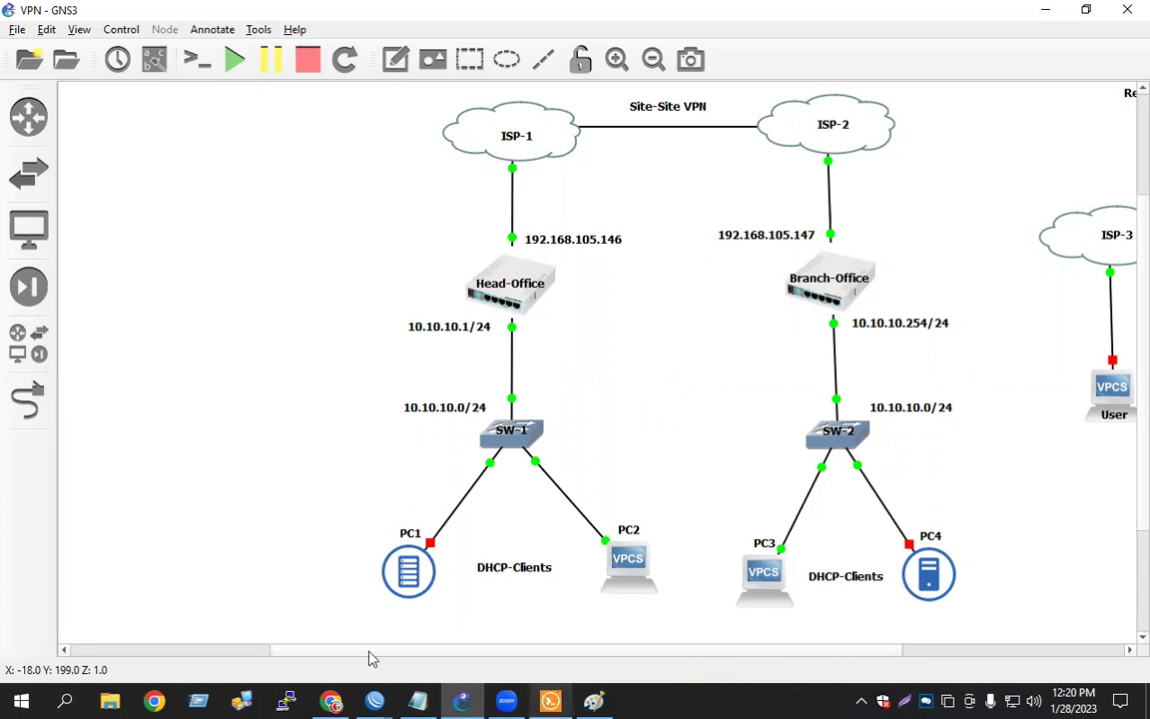
Step: Return to the HO WinBox session and create a bridge named EOIP-BR
{"action": "key", "text": "alt+Tab"}
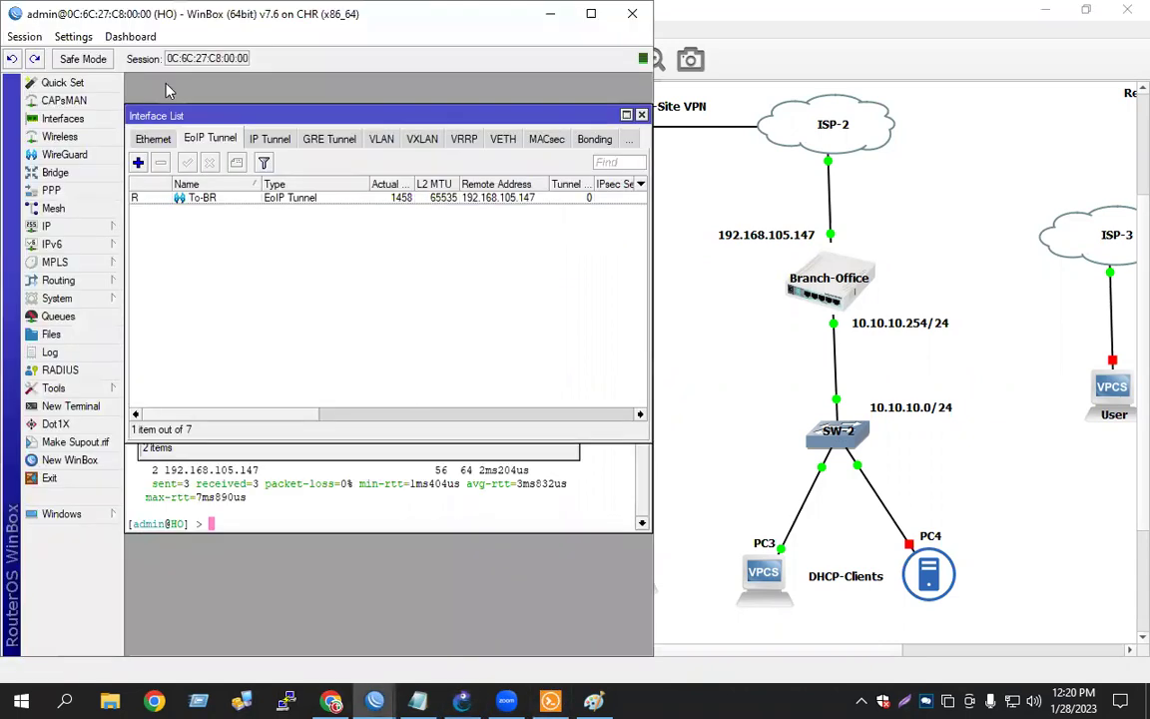
{"action": "left_click", "coordinate": [58, 172]}
{"action": "left_click", "coordinate": [147, 342]}
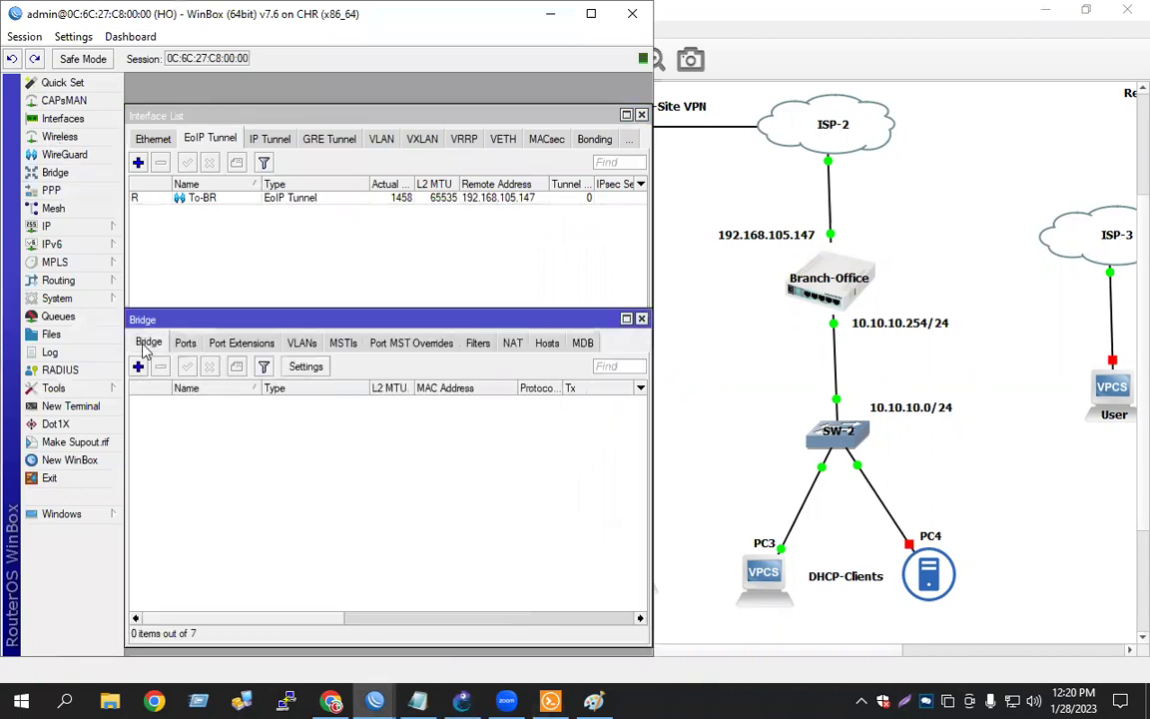
{"action": "left_click", "coordinate": [139, 366]}
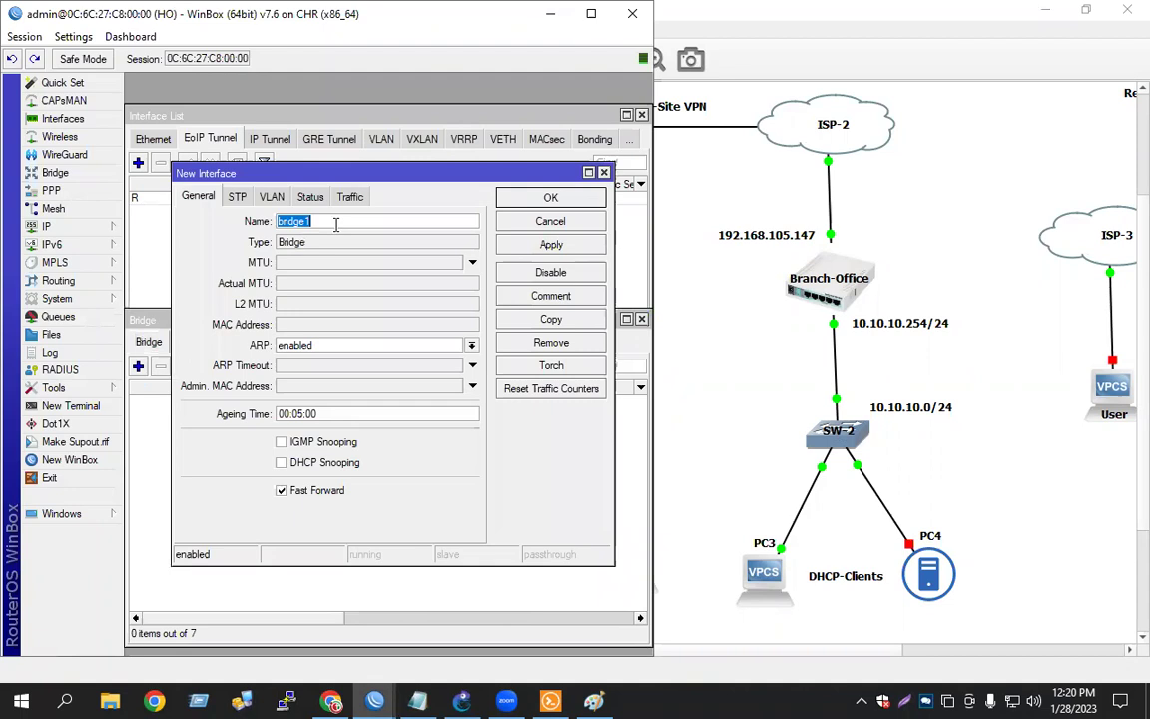
{"action": "type", "text": "EOIP-BR"}
{"action": "key", "text": "Return"}
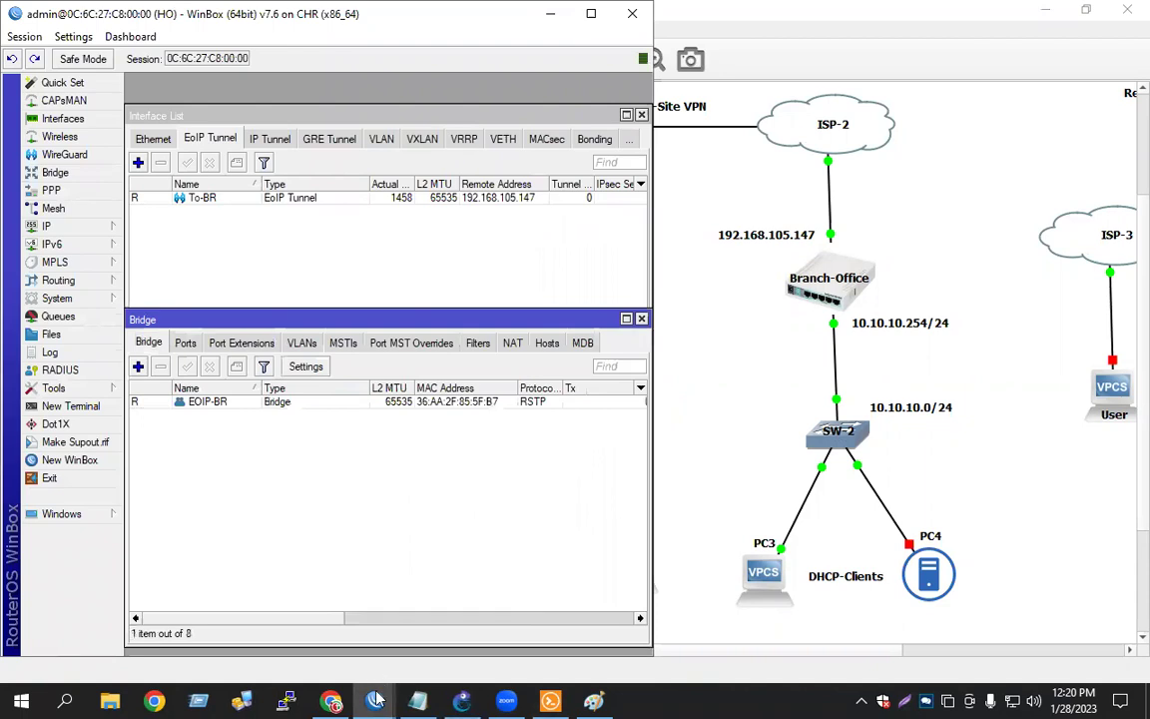
Step: Switch to the BR WinBox session and create a bridge named EOIP-BR there
{"action": "mouse_move", "coordinate": [374, 702]}
{"action": "left_click", "coordinate": [445, 615]}
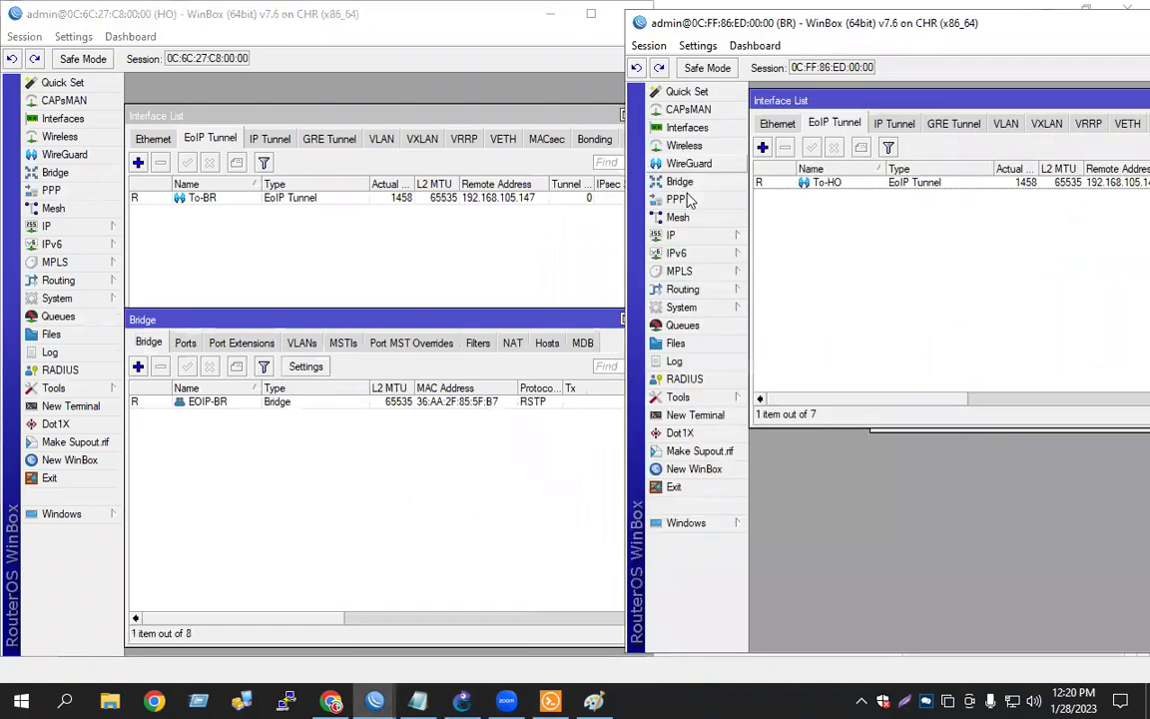
{"action": "left_click", "coordinate": [685, 184]}
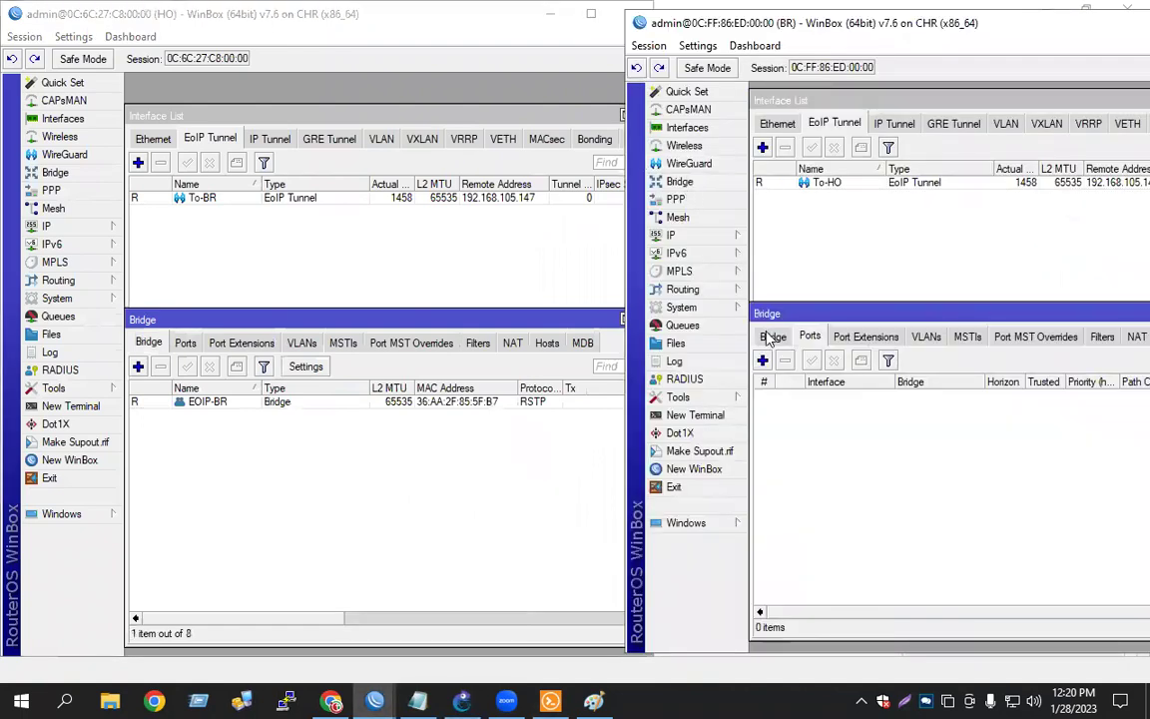
{"action": "left_click", "coordinate": [763, 361]}
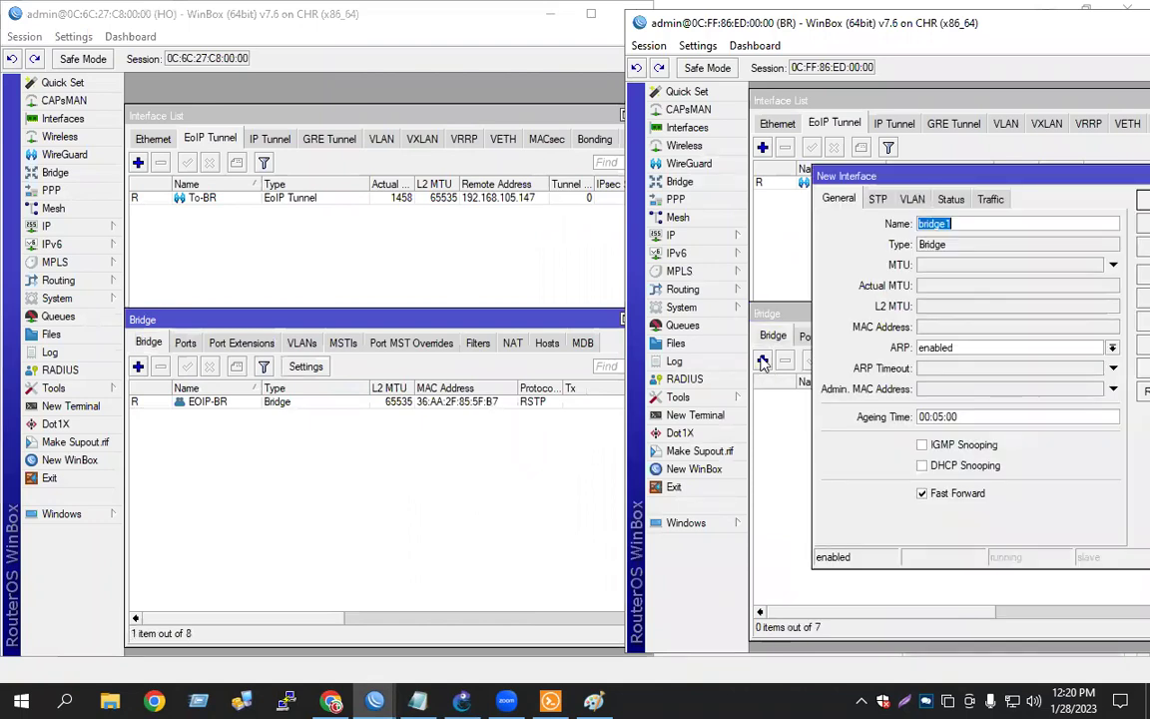
{"action": "type", "text": "EI"}
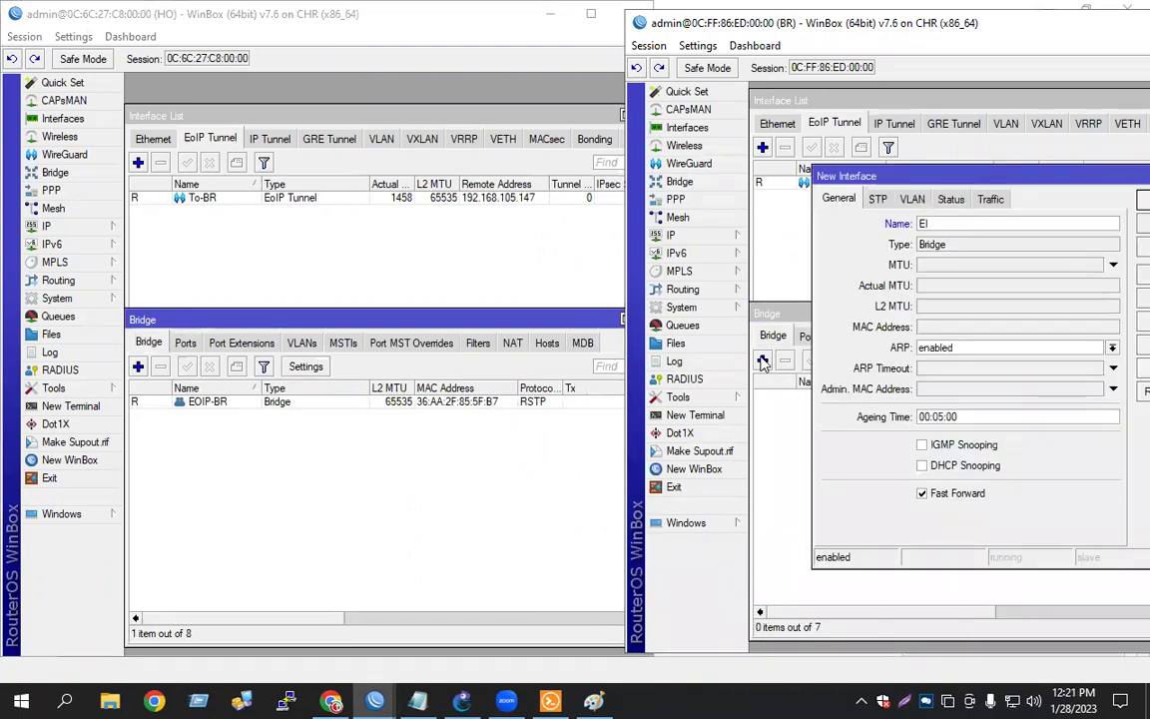
{"action": "type", "text": "IP-BR"}
{"action": "key", "text": "Return"}
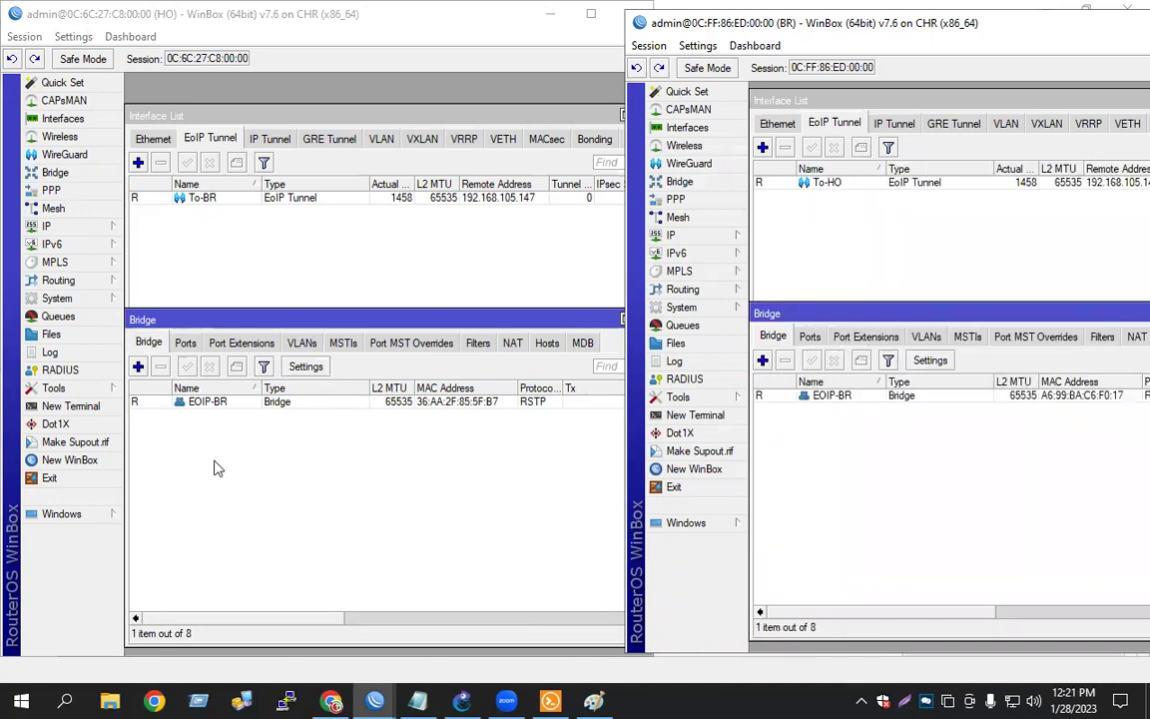
Step: Check in the GNS3 topology which Head-Office router interface connects to SW-1, and return to the WinBox sessions
{"action": "left_click", "coordinate": [249, 404]}
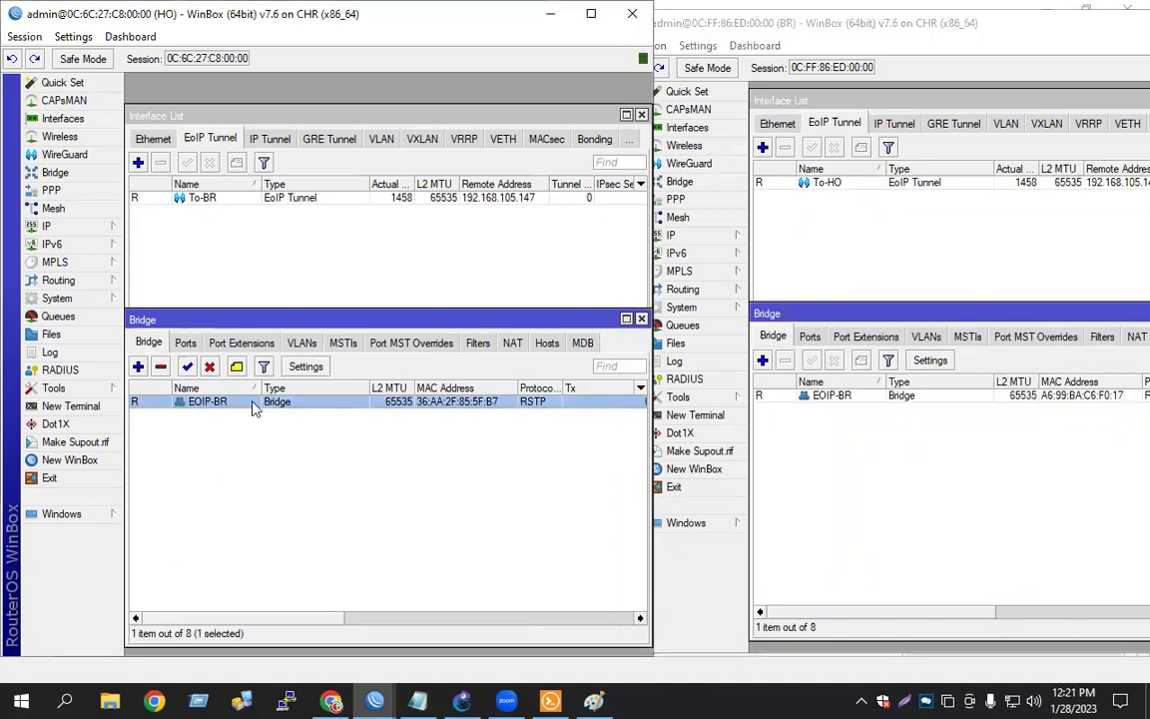
{"action": "left_click", "coordinate": [462, 700]}
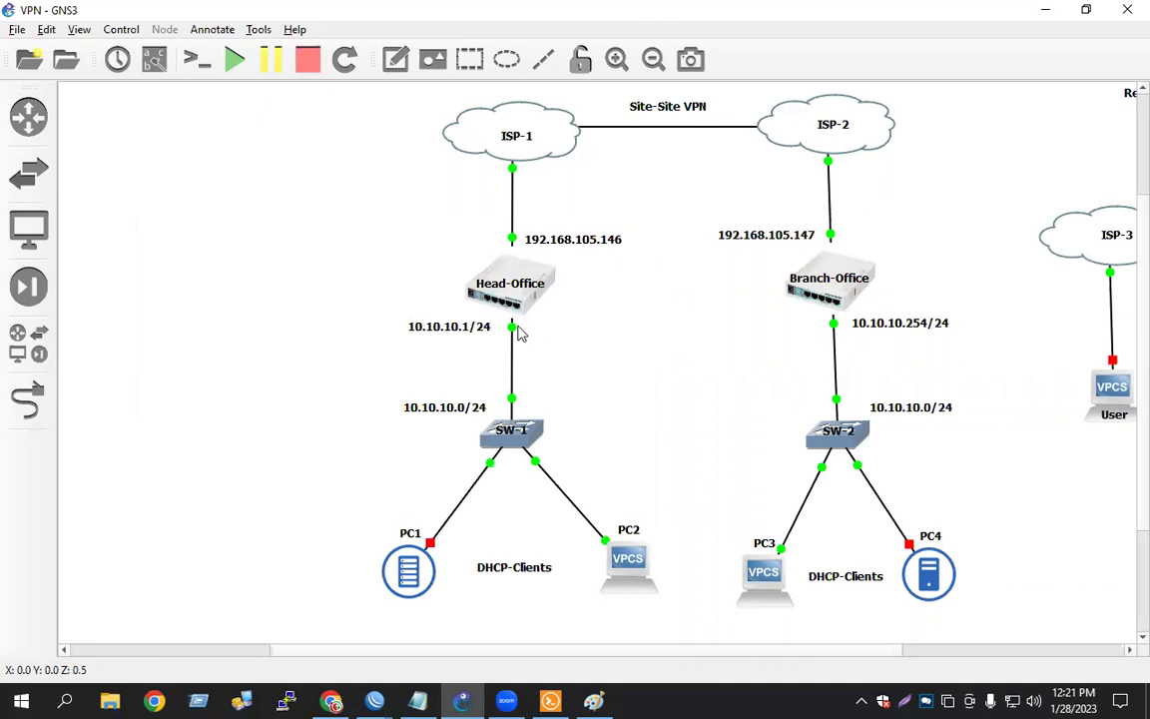
{"action": "mouse_move", "coordinate": [559, 285]}
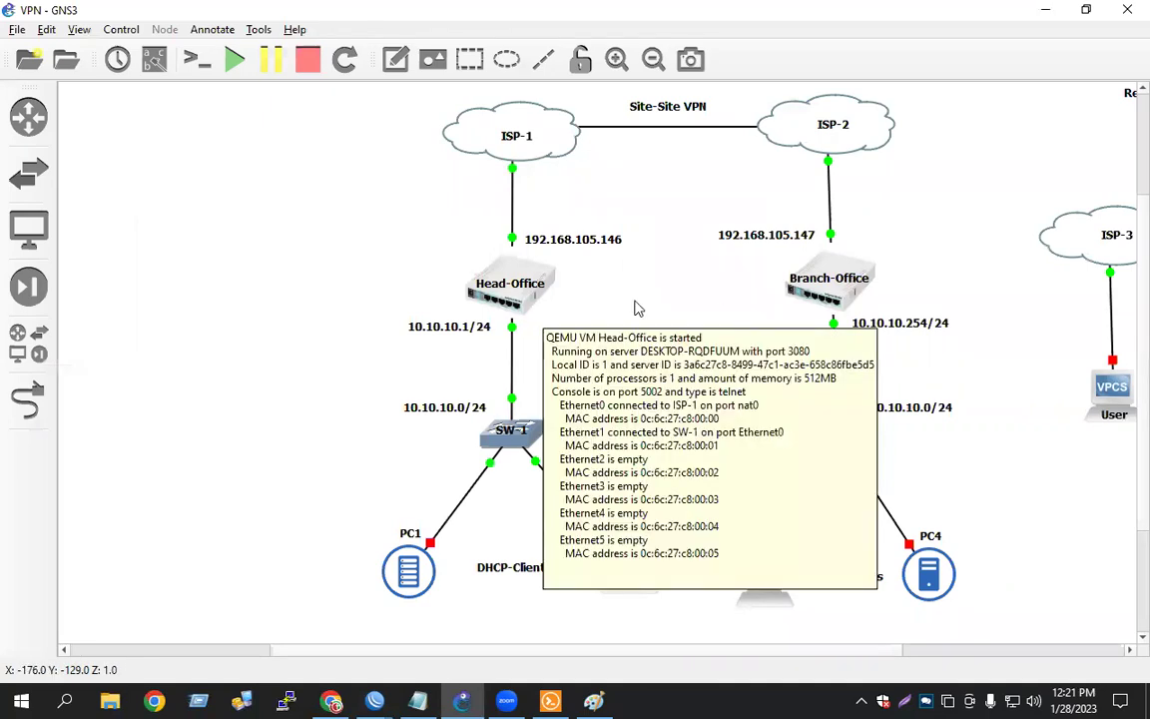
{"action": "left_click", "coordinate": [383, 701]}
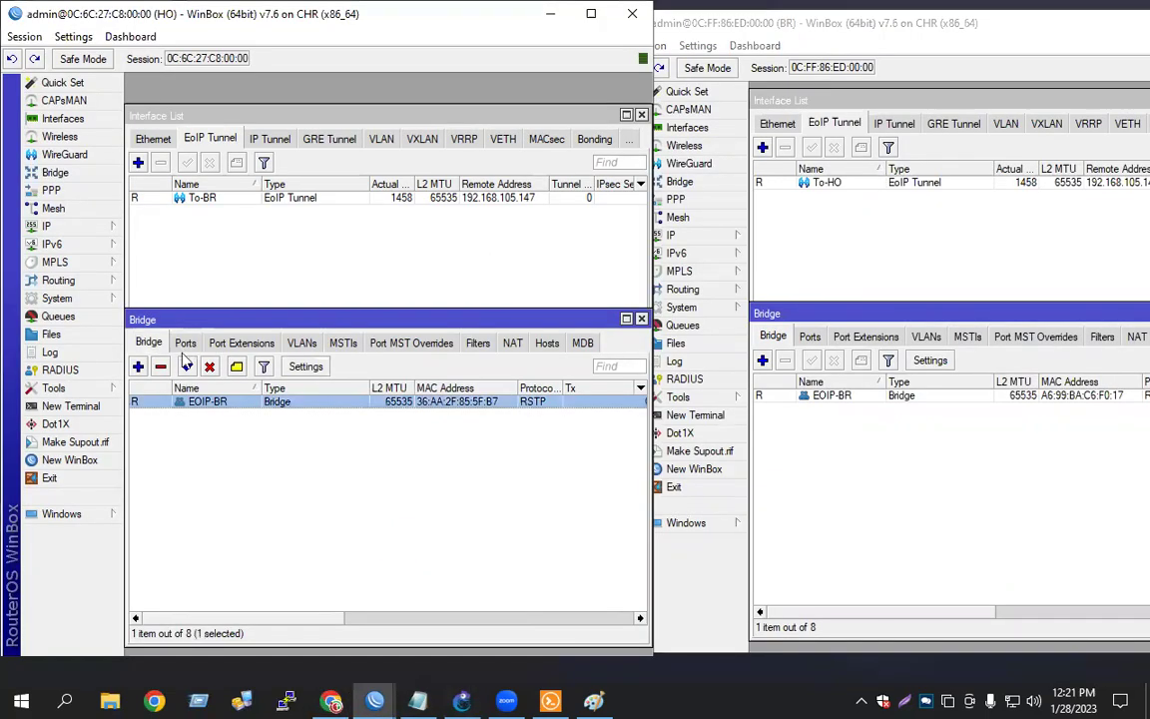
Step: Add ether2 as a port of the EOIP-BR bridge in the HO session
{"action": "left_click", "coordinate": [184, 344]}
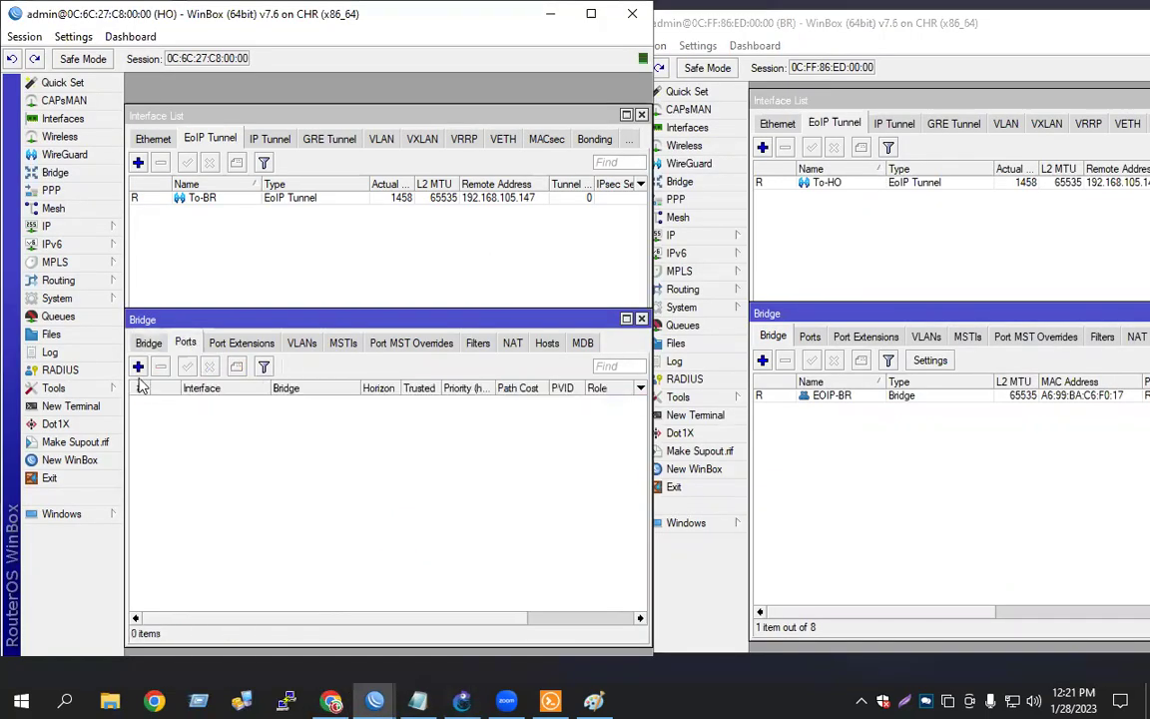
{"action": "left_click", "coordinate": [137, 367]}
{"action": "left_click", "coordinate": [296, 262]}
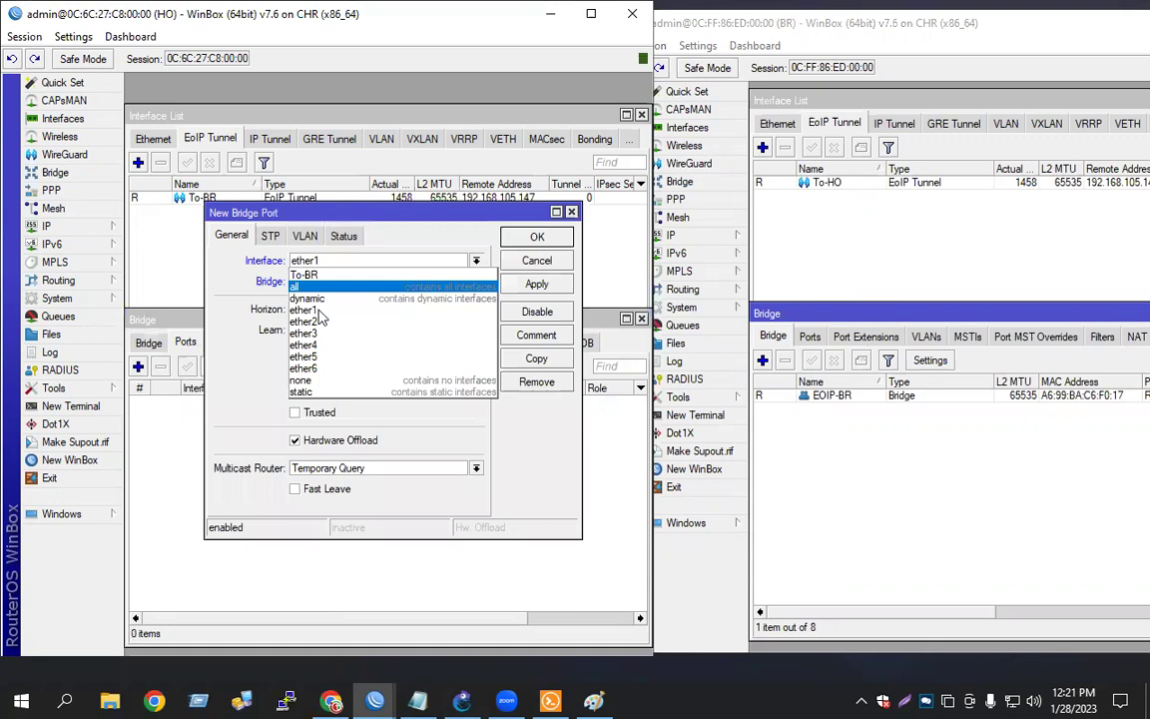
{"action": "left_click", "coordinate": [316, 323]}
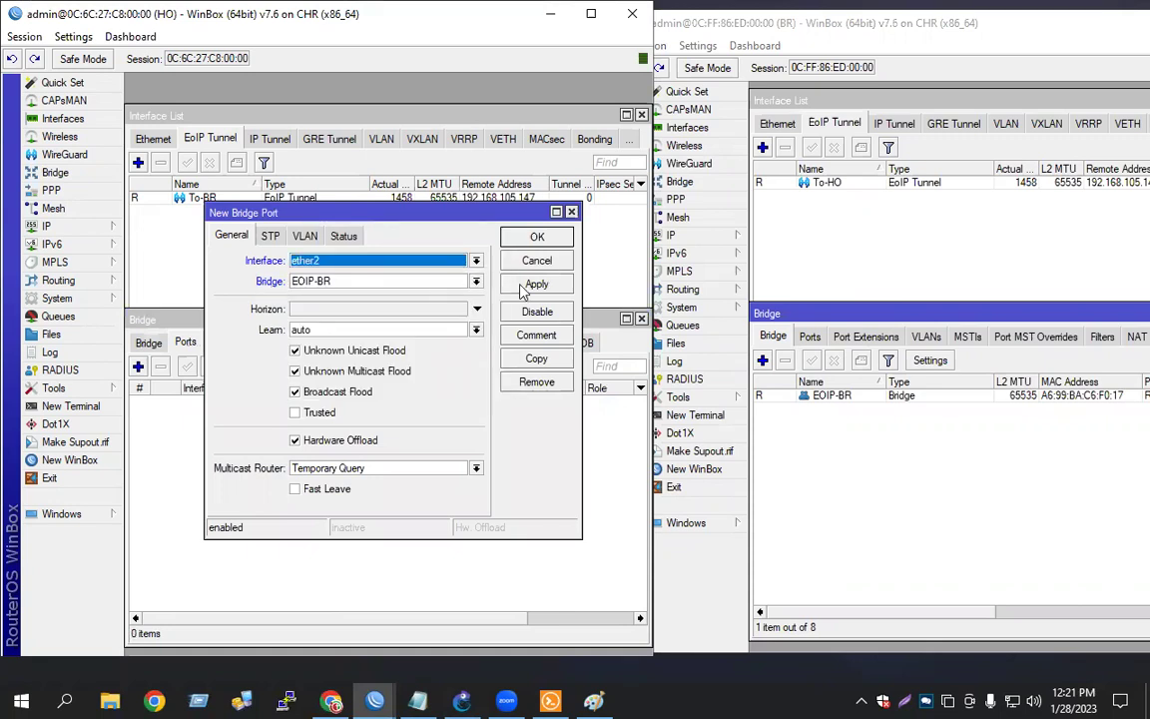
{"action": "left_click", "coordinate": [535, 237]}
Step: Add the To-BR tunnel interface as a second port of the HO session's EOIP-BR bridge
{"action": "left_click", "coordinate": [138, 367]}
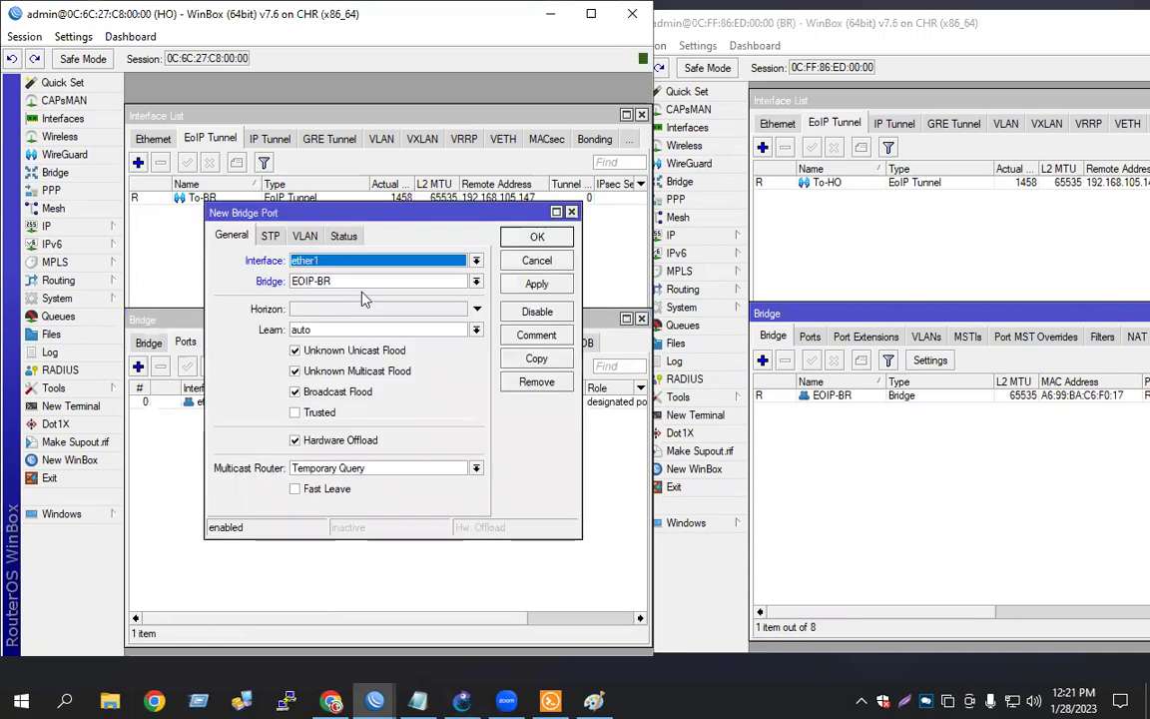
{"action": "left_click", "coordinate": [322, 261]}
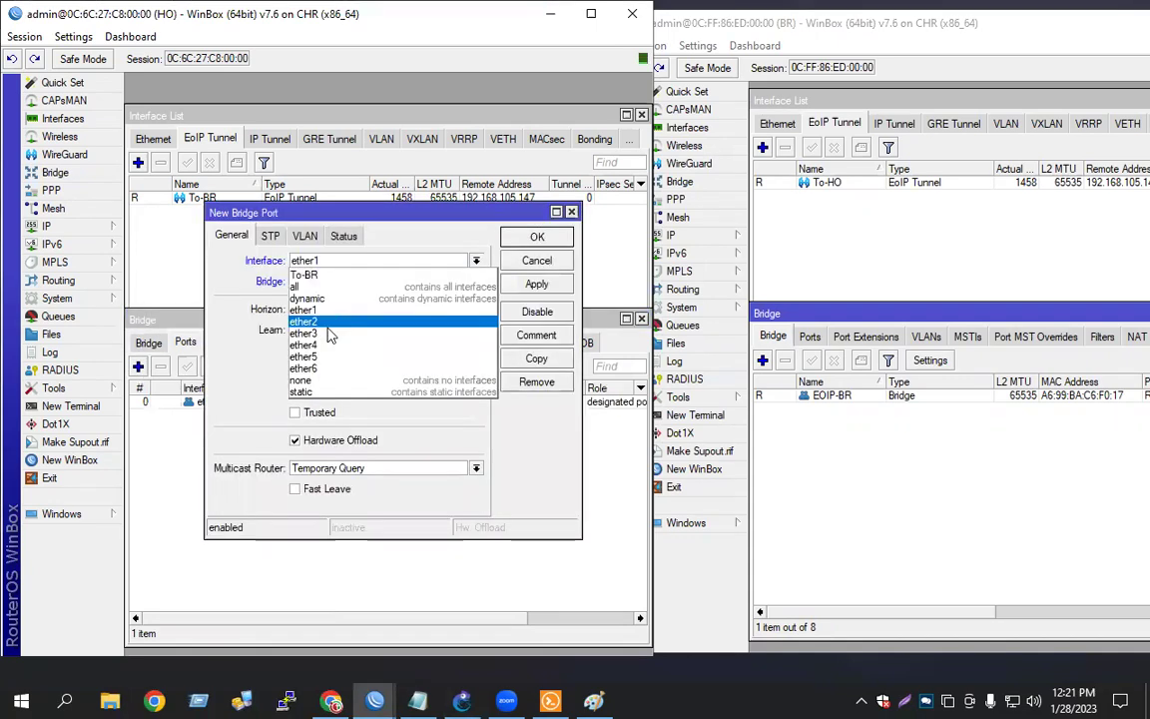
{"action": "left_click", "coordinate": [317, 276]}
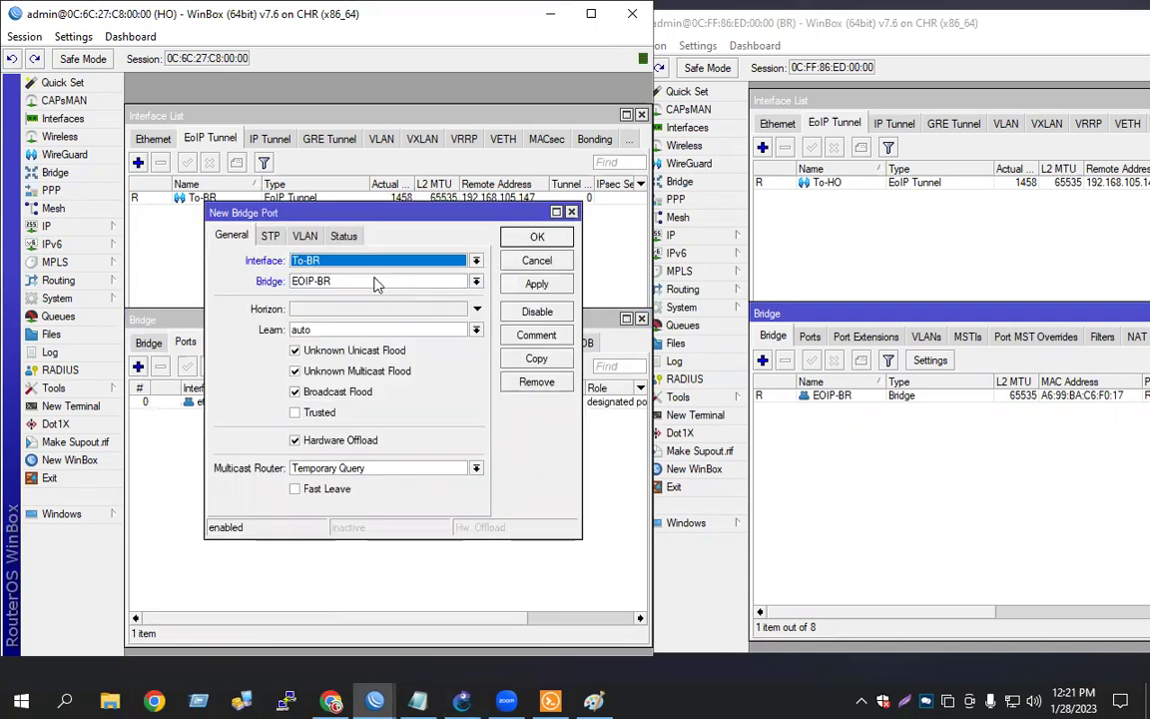
{"action": "left_click", "coordinate": [537, 238]}
Step: Switch to the BR session's bridge port list and open a new bridge port entry
{"action": "left_click", "coordinate": [810, 336]}
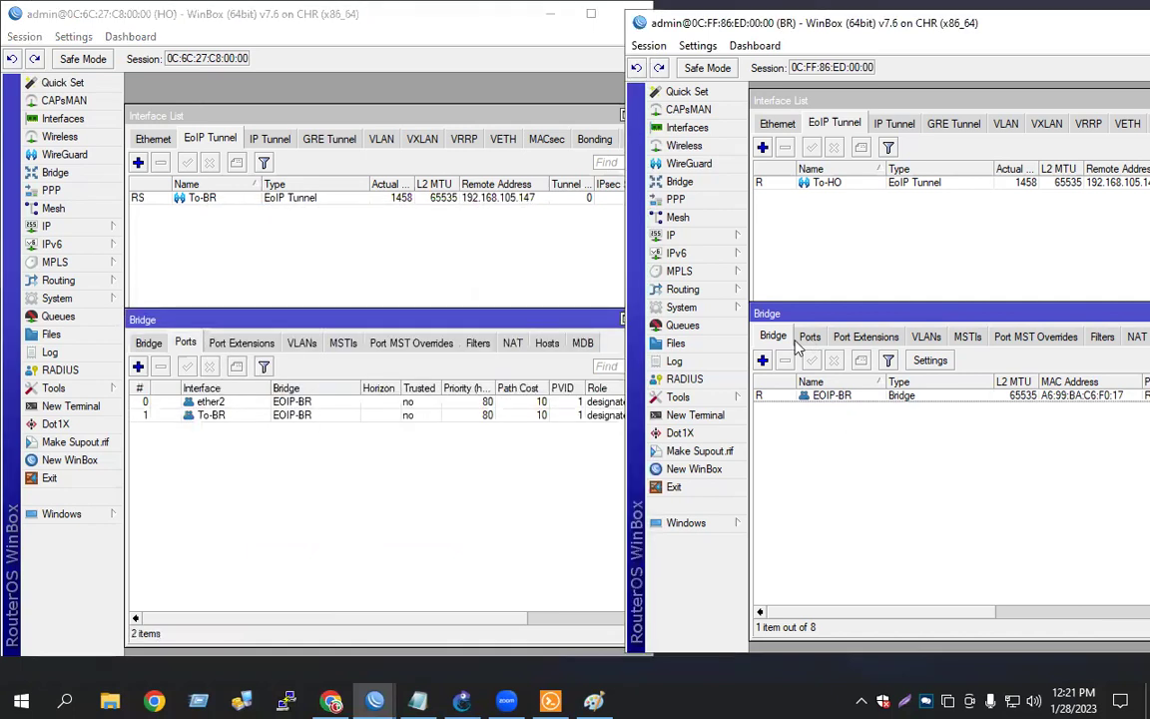
{"action": "left_click", "coordinate": [762, 359]}
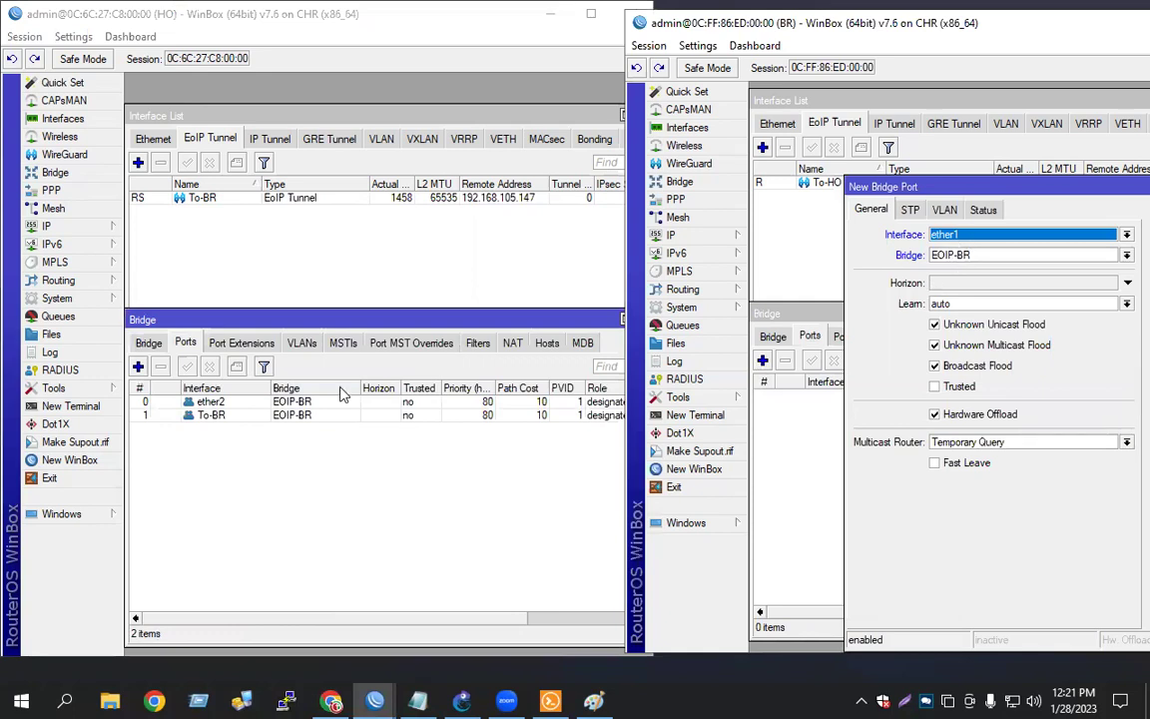
Step: Rearrange the HO session's bridge and interface windows and close its address list to uncover the terminal
{"action": "left_click_drag", "start_coordinate": [354, 322], "coordinate": [372, 206]}
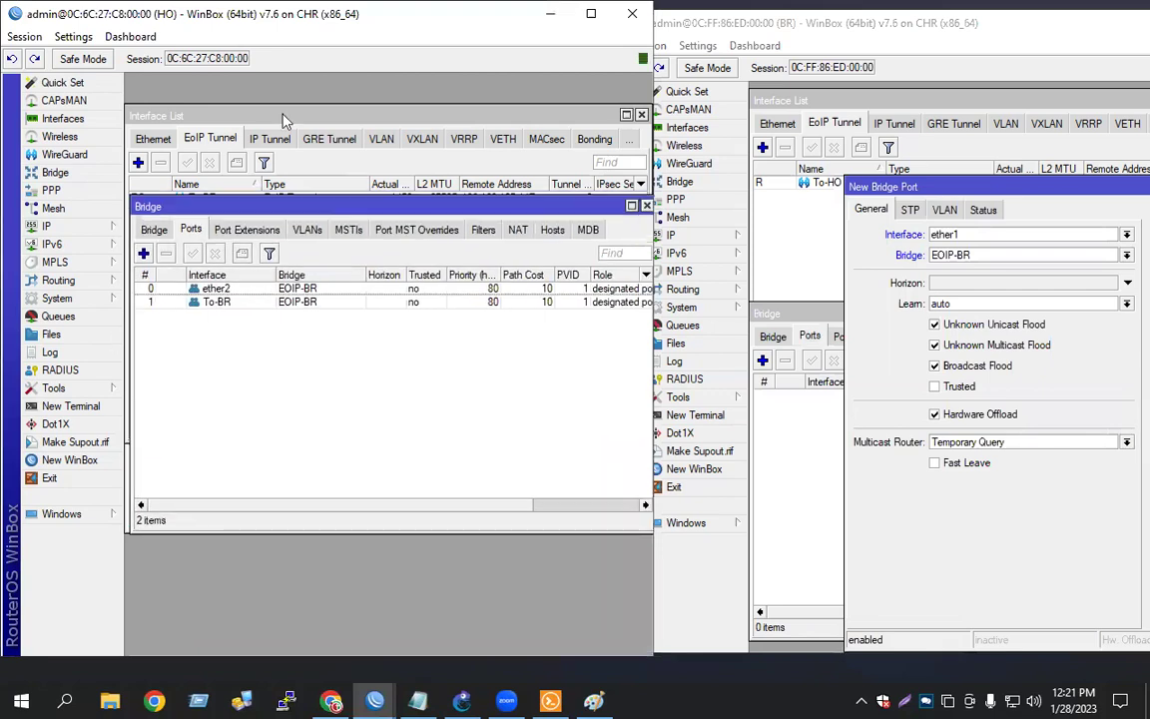
{"action": "left_click_drag", "start_coordinate": [359, 320], "coordinate": [390, 121]}
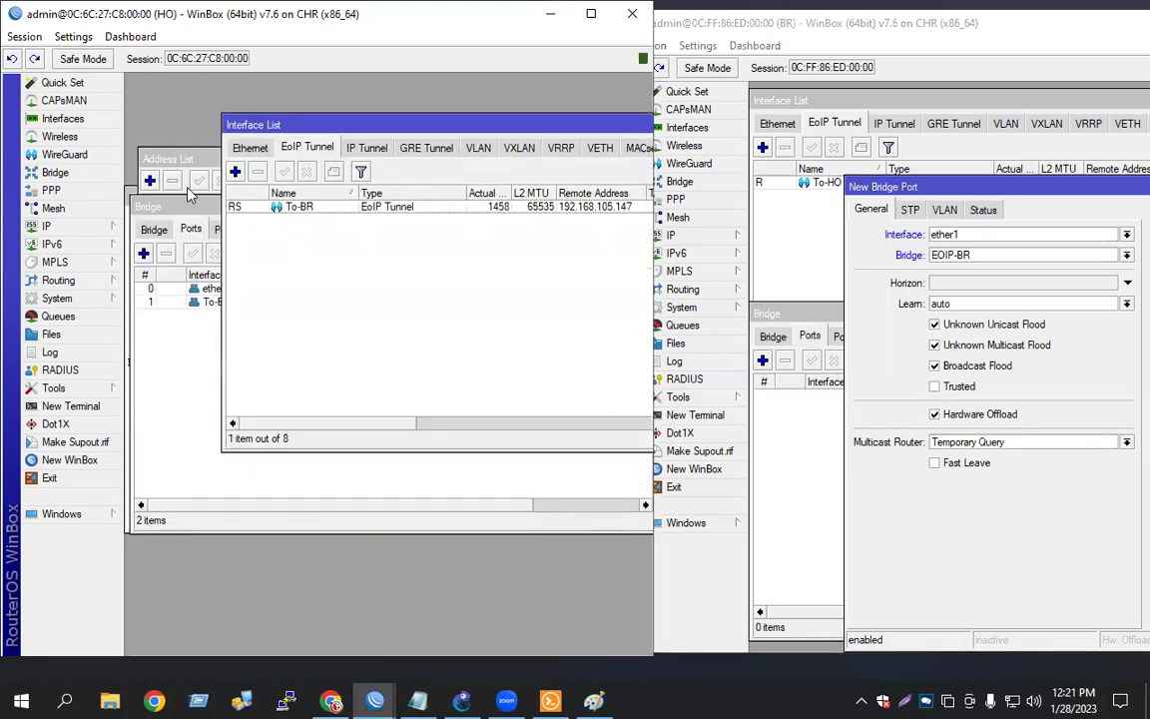
{"action": "left_click", "coordinate": [183, 159]}
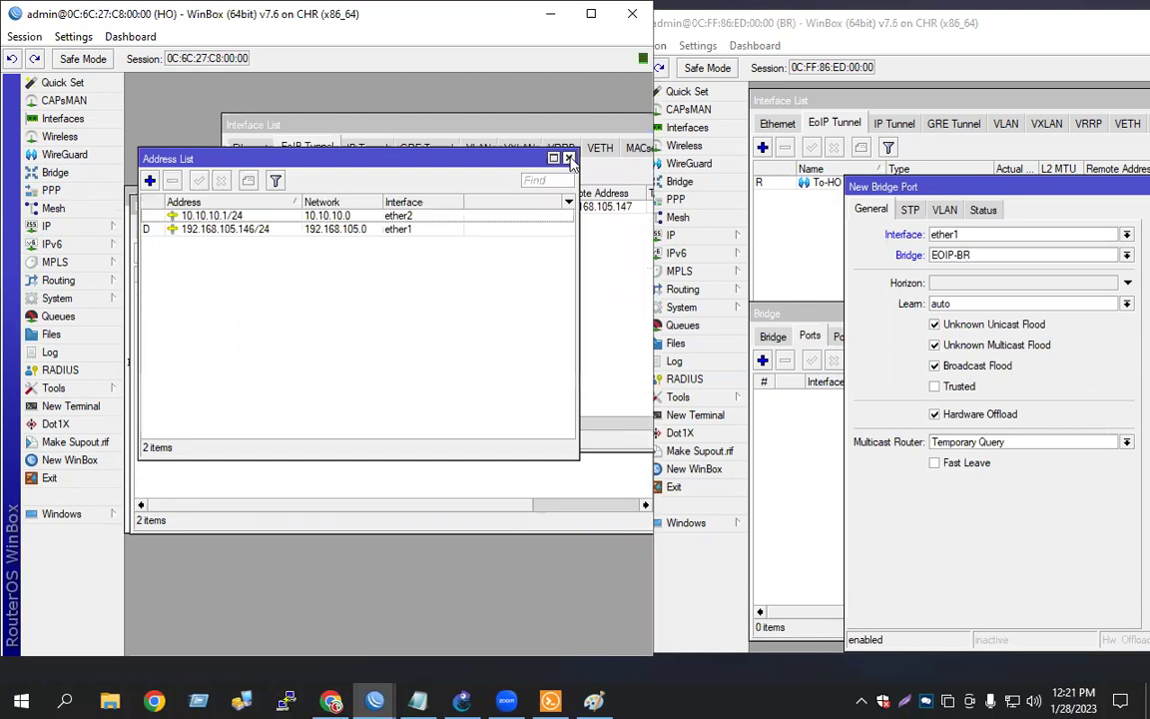
{"action": "left_click", "coordinate": [570, 162]}
{"action": "left_click", "coordinate": [210, 244]}
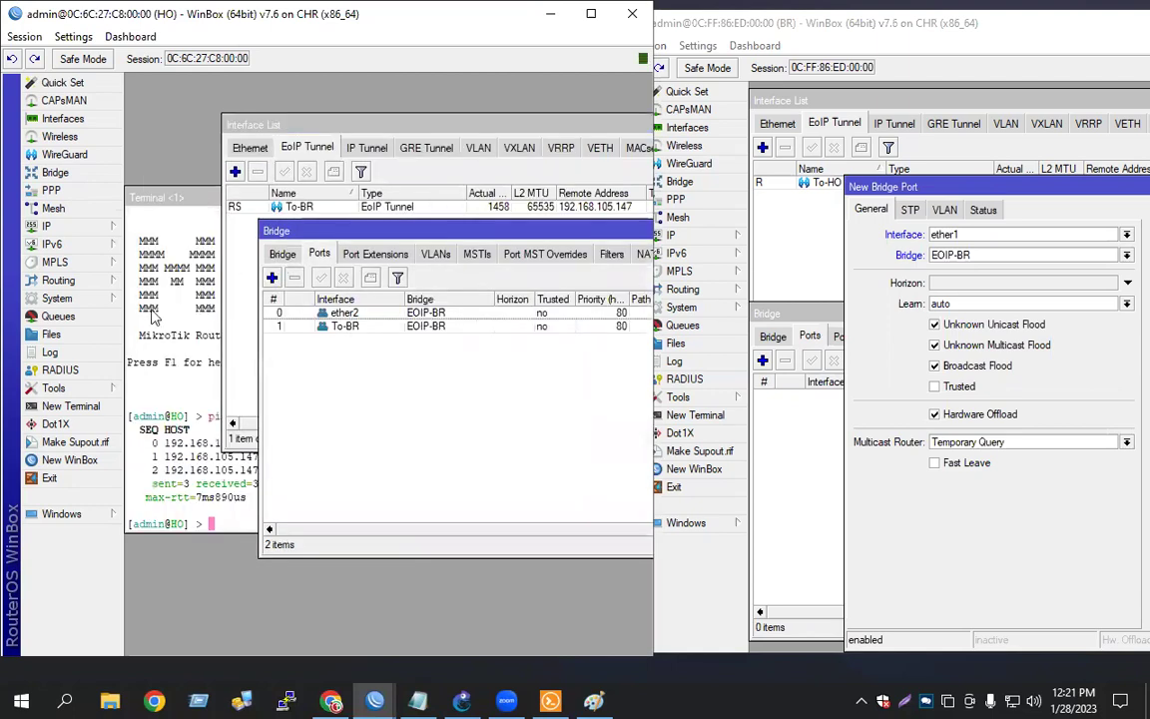
Step: Ping 10.10.10.254 with source address 10.10.10.1 from the HO terminal, checking the addresses against the GNS3 topology
{"action": "left_click", "coordinate": [245, 483]}
{"action": "type", "text": "ping "}
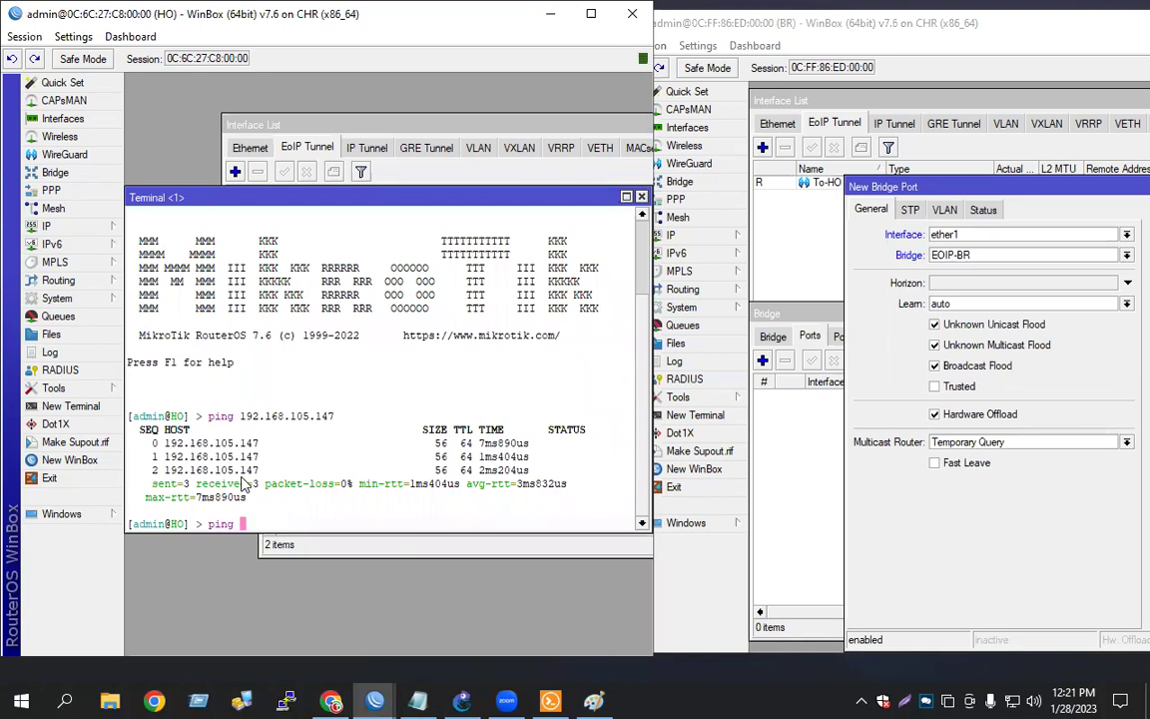
{"action": "type", "text": "10.10.10.254 src-address="}
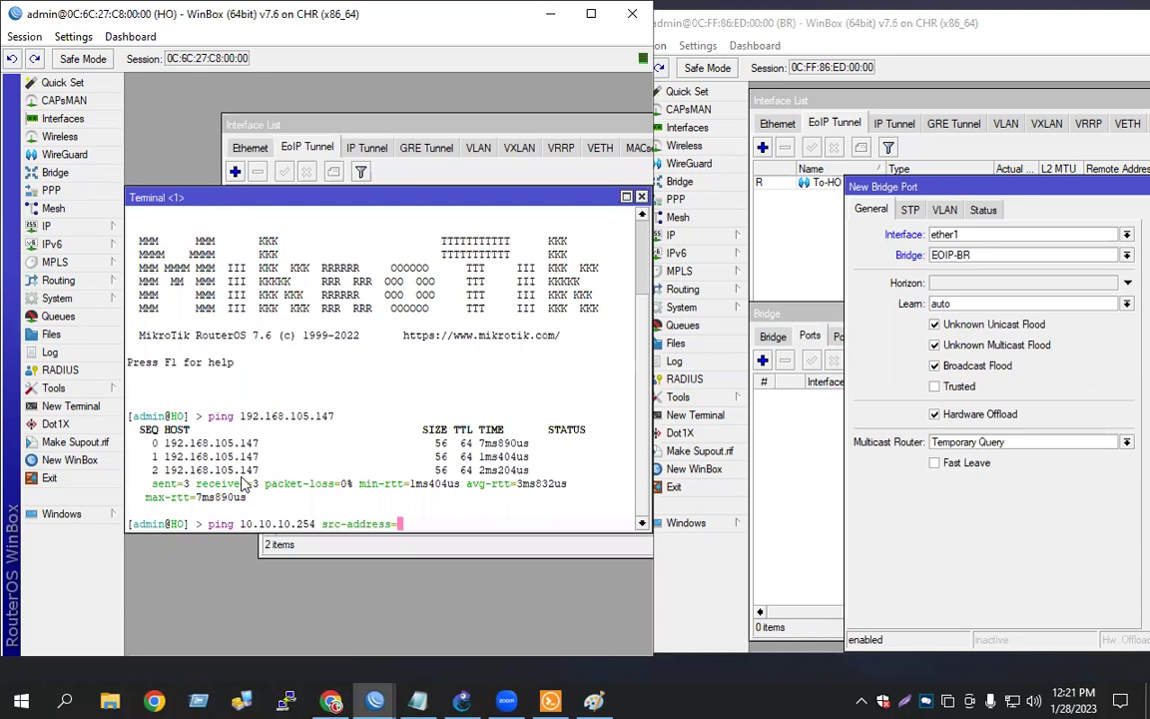
{"action": "type", "text": "10.10.10."}
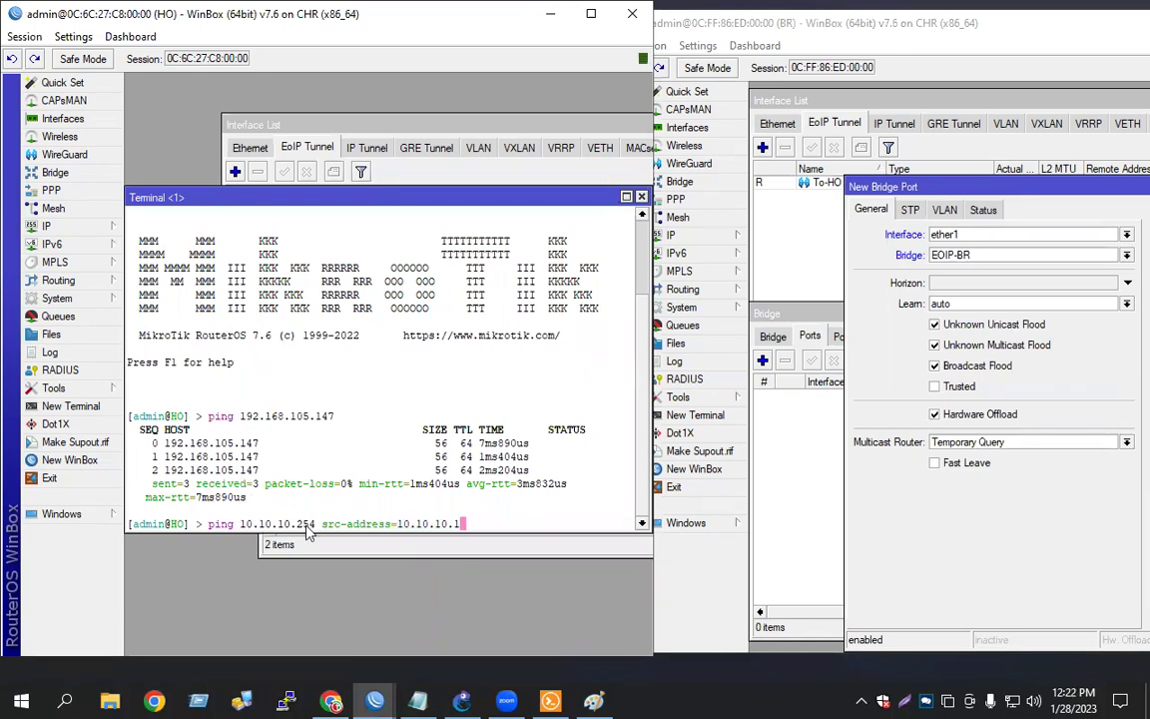
{"action": "key", "text": "alt+Tab"}
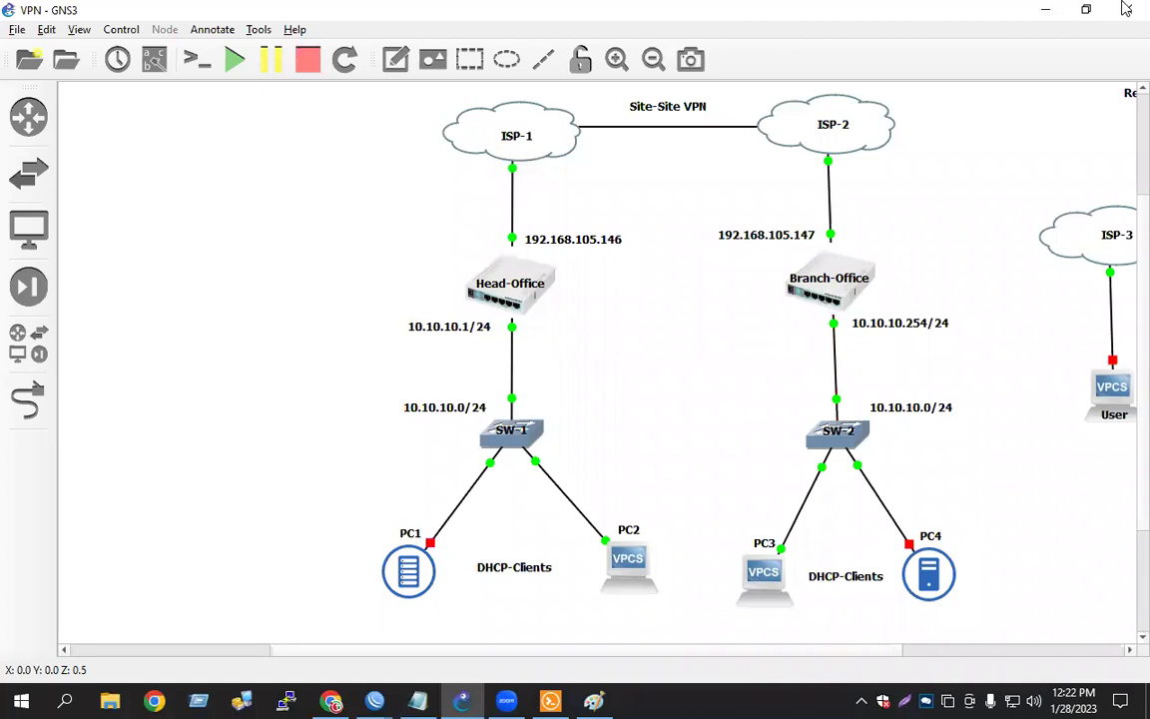
{"action": "key", "text": "alt+Tab"}
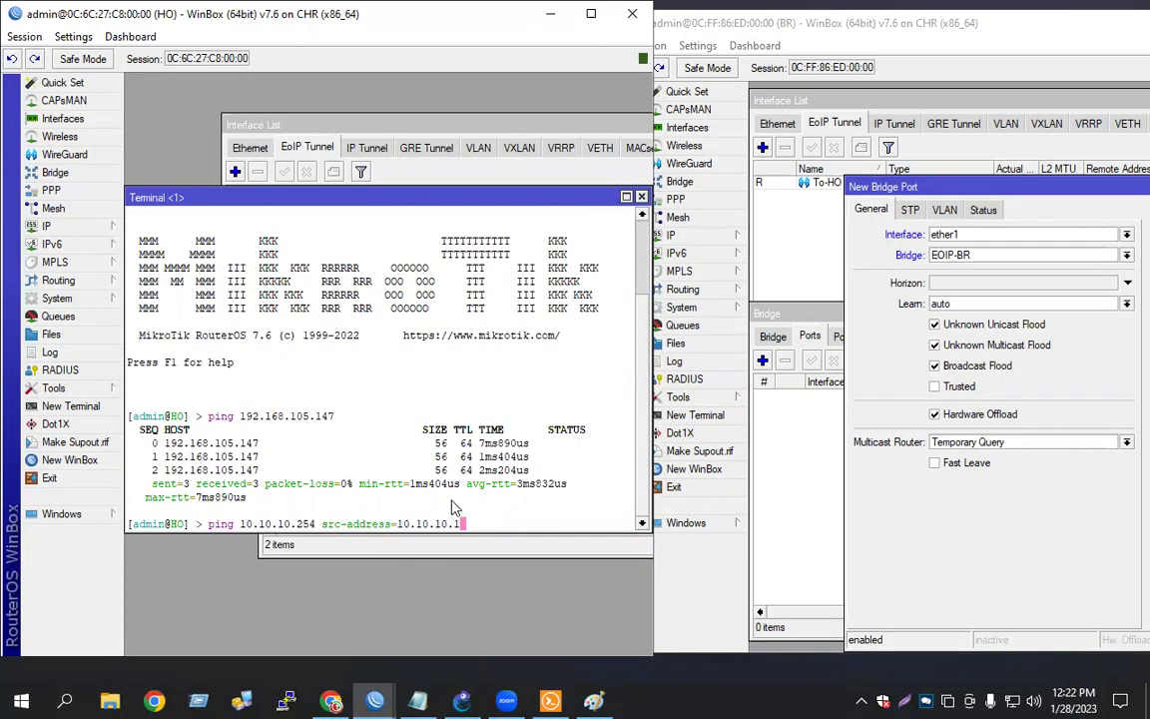
{"action": "type", "text": "0"}
{"action": "key", "text": "Return"}
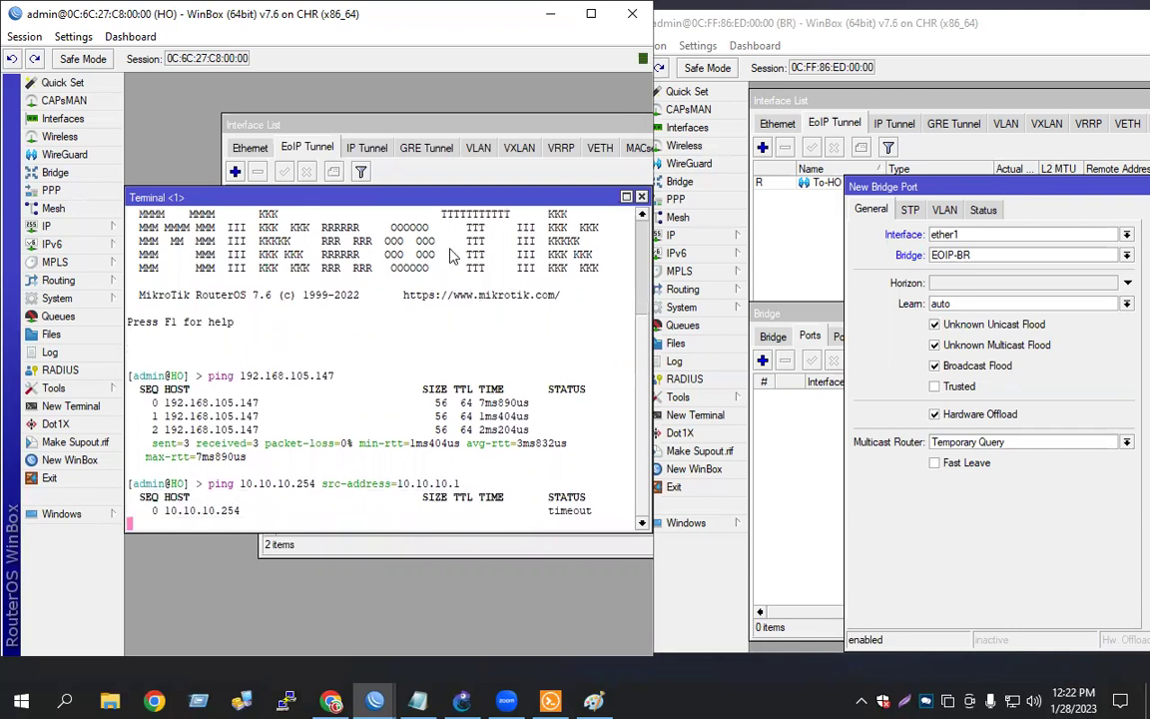
{"action": "left_click_drag", "start_coordinate": [382, 197], "coordinate": [406, 307]}
{"action": "left_click_drag", "start_coordinate": [471, 364], "coordinate": [470, 368]}
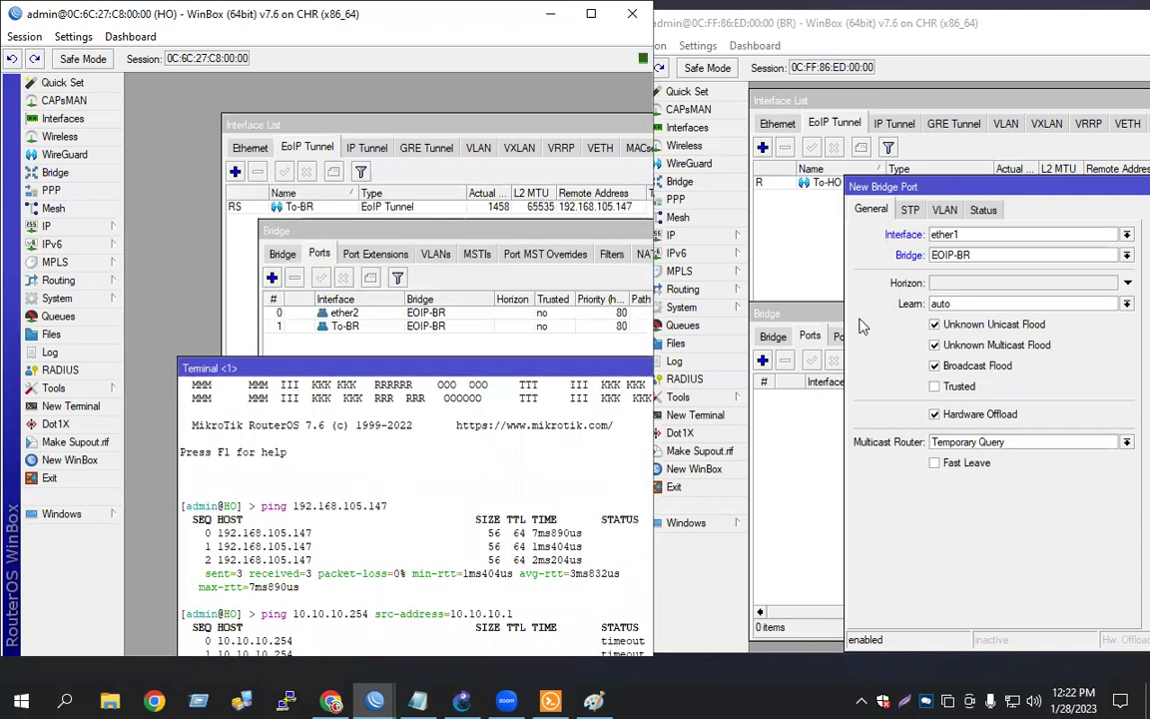
Step: Add ether2 as a port of the EOIP-BR bridge in the BR session
{"action": "left_click_drag", "start_coordinate": [968, 187], "coordinate": [870, 170]}
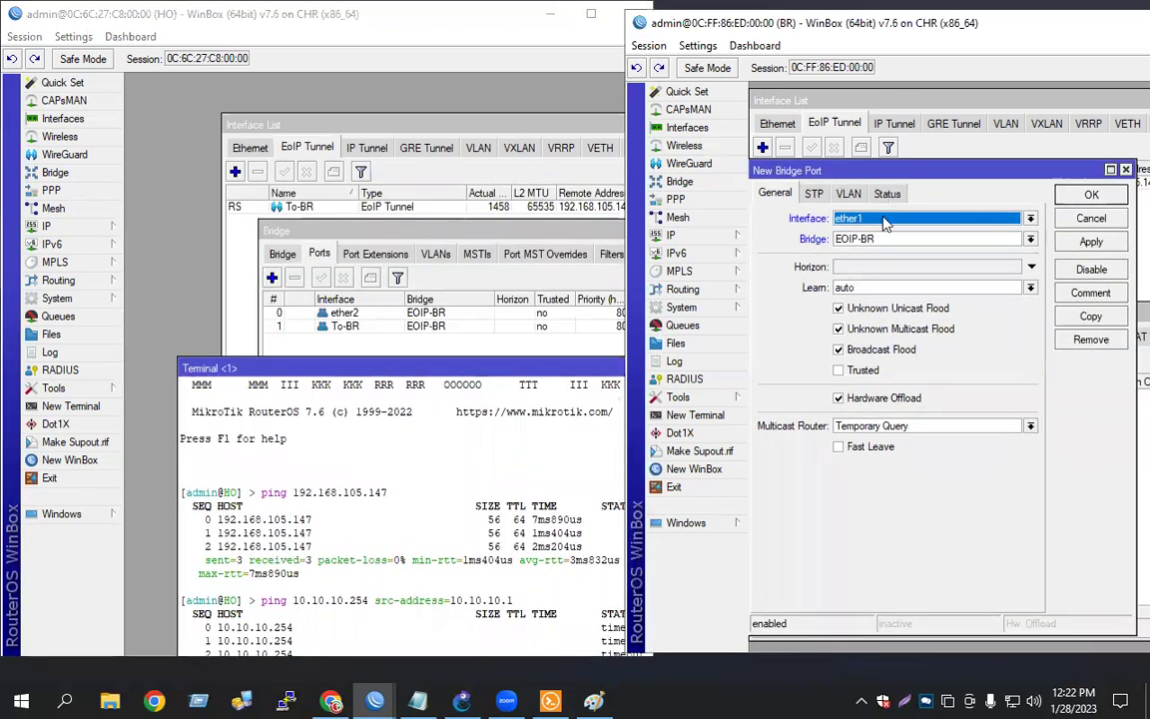
{"action": "left_click_drag", "start_coordinate": [891, 239], "coordinate": [897, 208]}
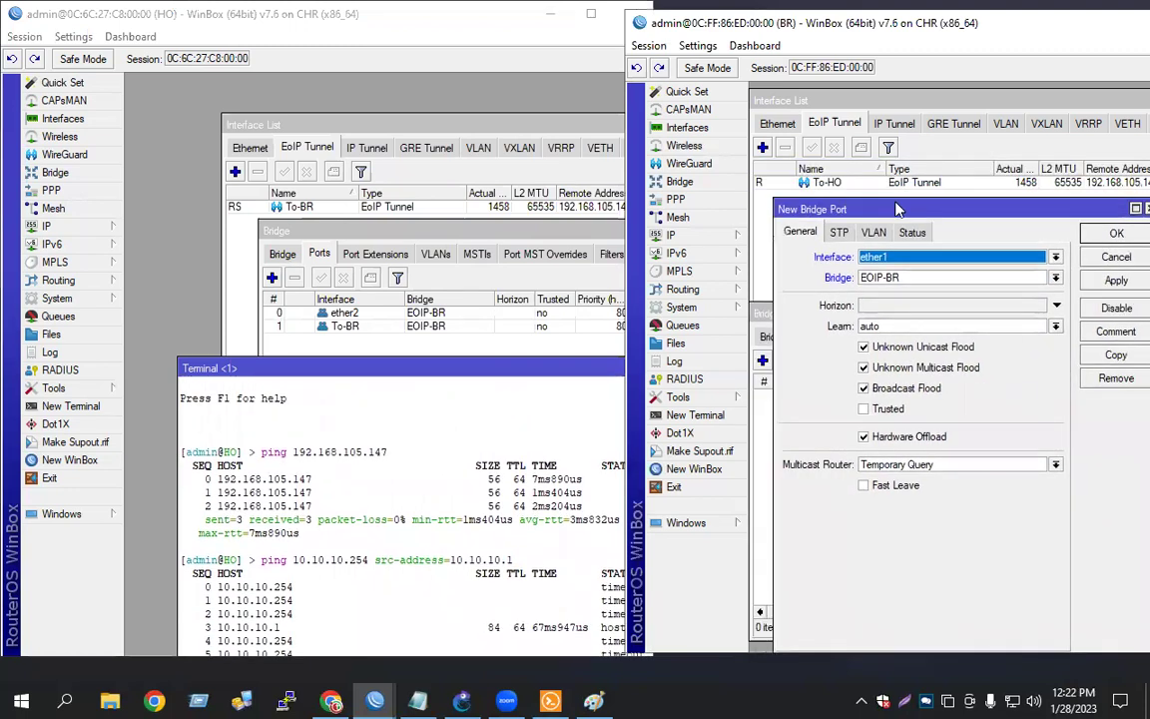
{"action": "left_click", "coordinate": [891, 259]}
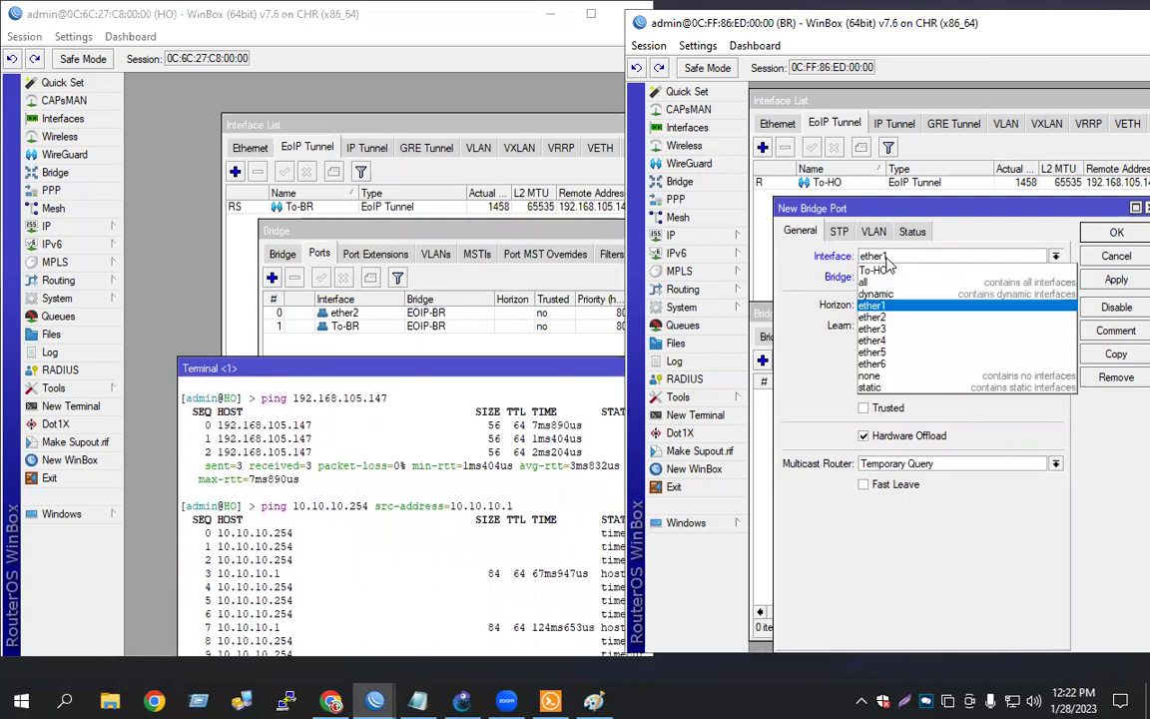
{"action": "left_click", "coordinate": [1108, 280]}
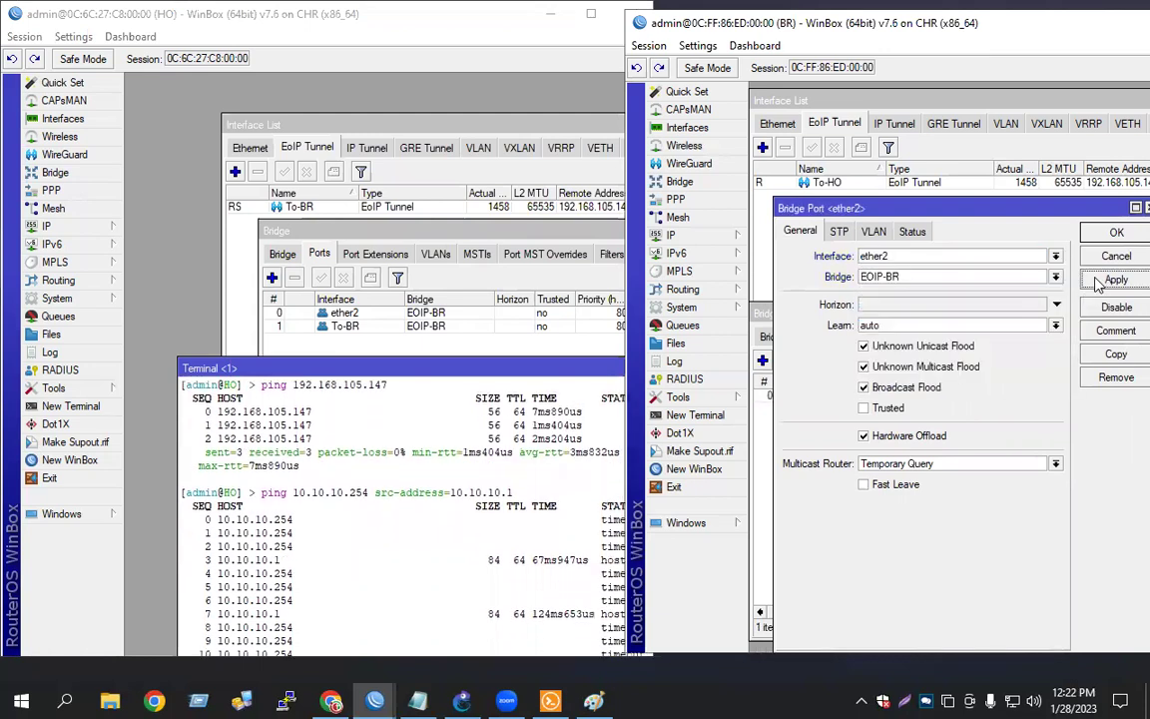
{"action": "key", "text": "Return"}
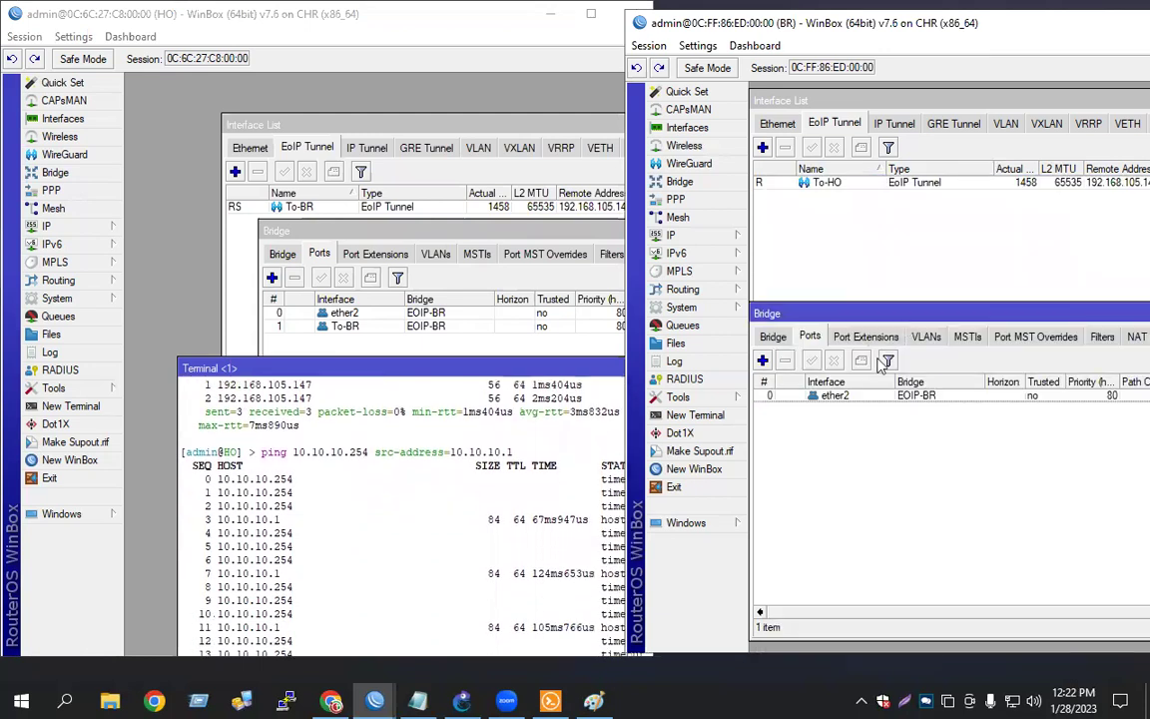
Step: Add the To-HO tunnel interface as a second port of the BR session's EOIP-BR bridge
{"action": "left_click", "coordinate": [835, 397]}
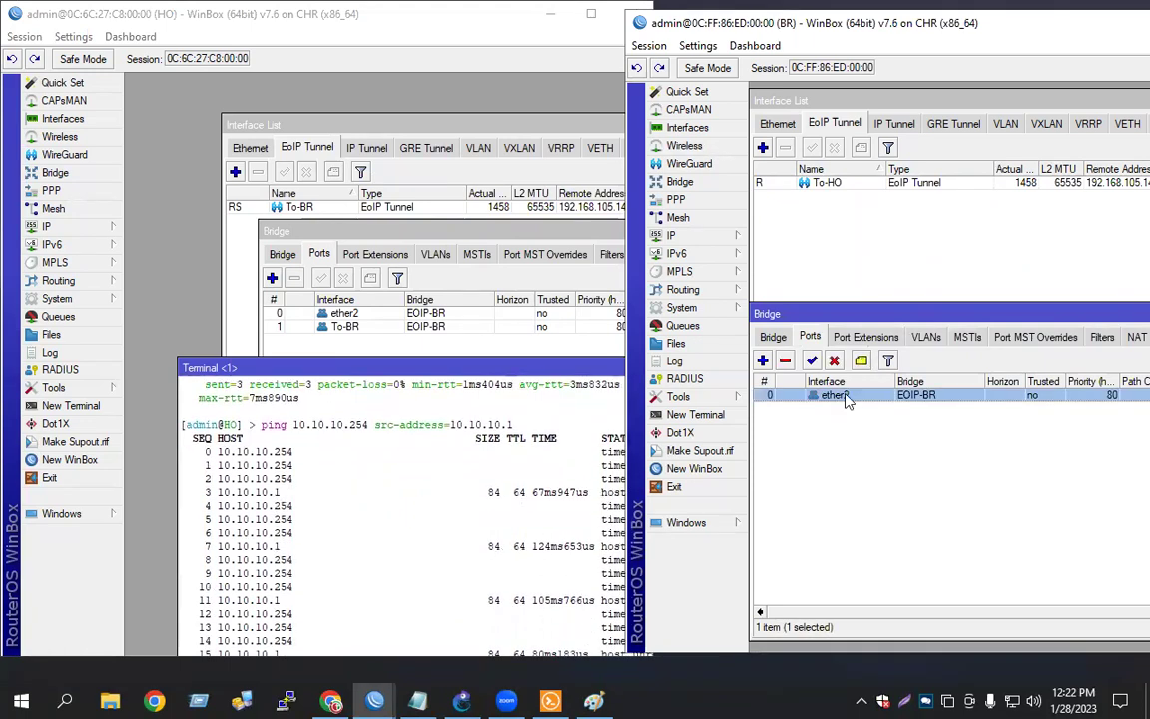
{"action": "left_click", "coordinate": [762, 362]}
{"action": "left_click", "coordinate": [901, 238]}
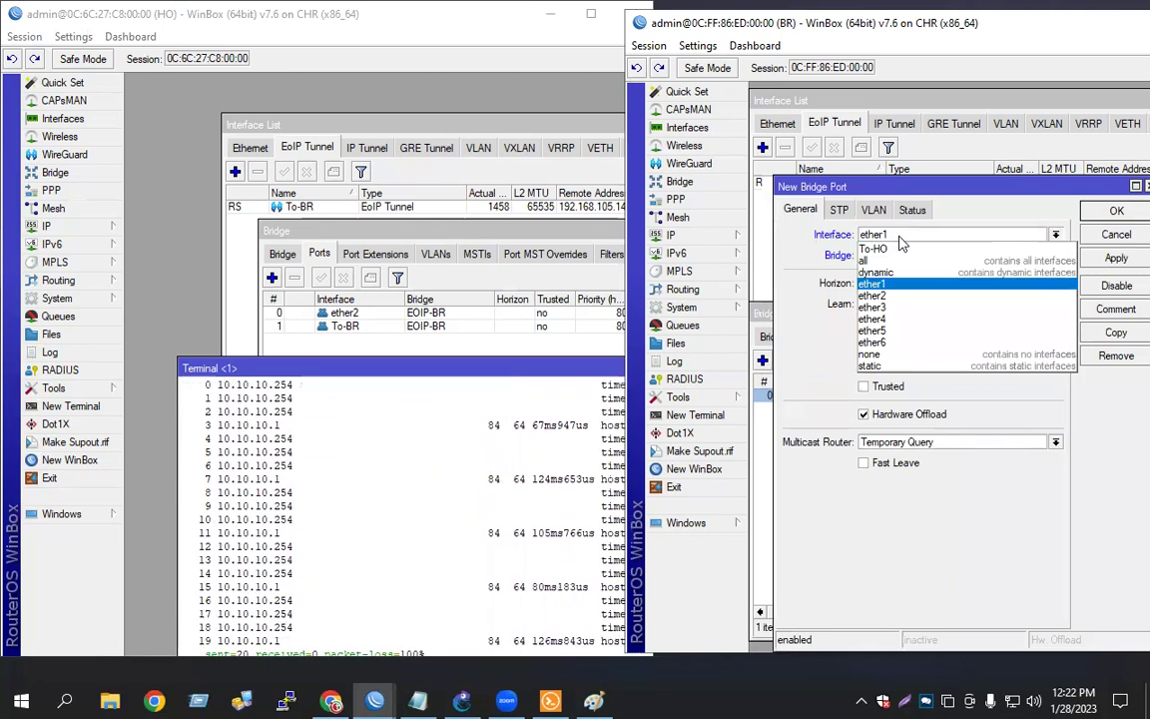
{"action": "left_click", "coordinate": [899, 249]}
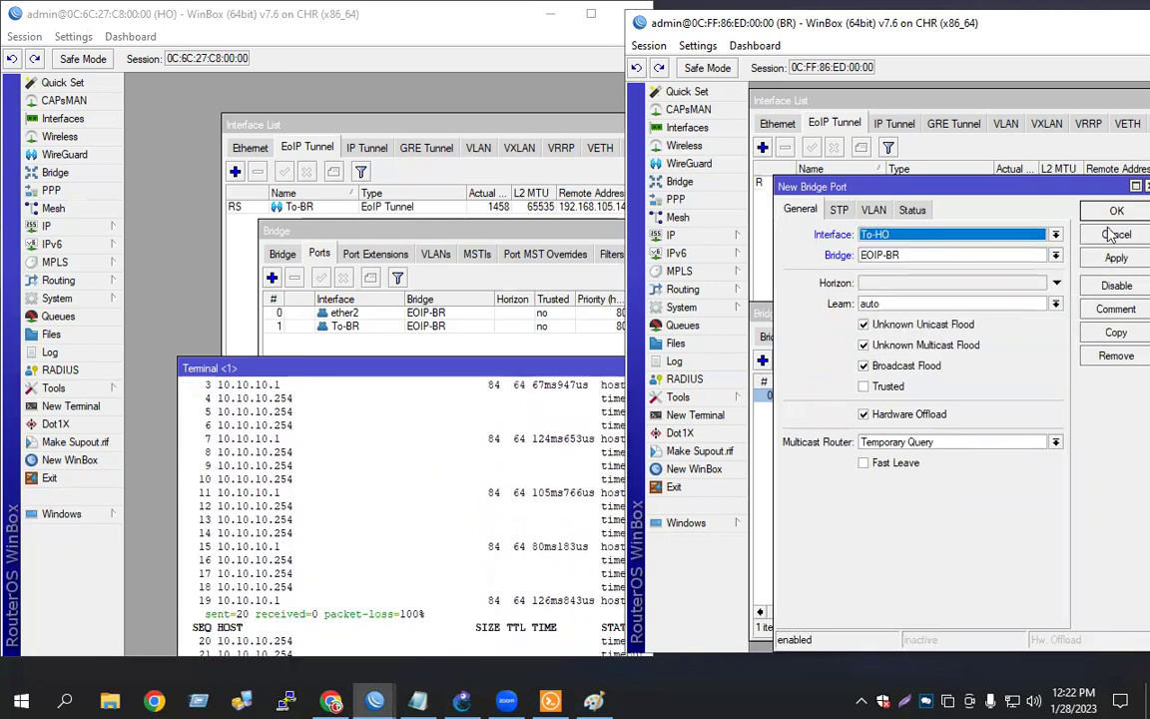
{"action": "left_click", "coordinate": [1108, 218]}
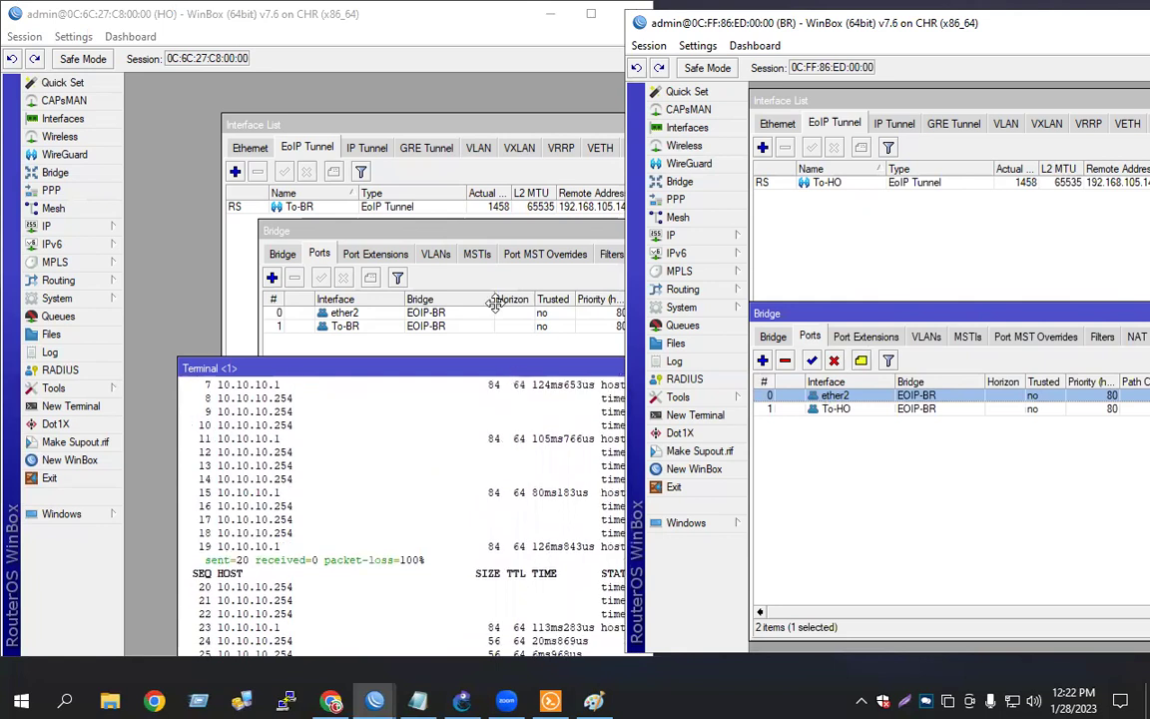
Step: Examine the running ping replies in the HO terminal alongside the BR session's bridge ports and EoIP tunnel
{"action": "left_click_drag", "start_coordinate": [508, 367], "coordinate": [455, 166]}
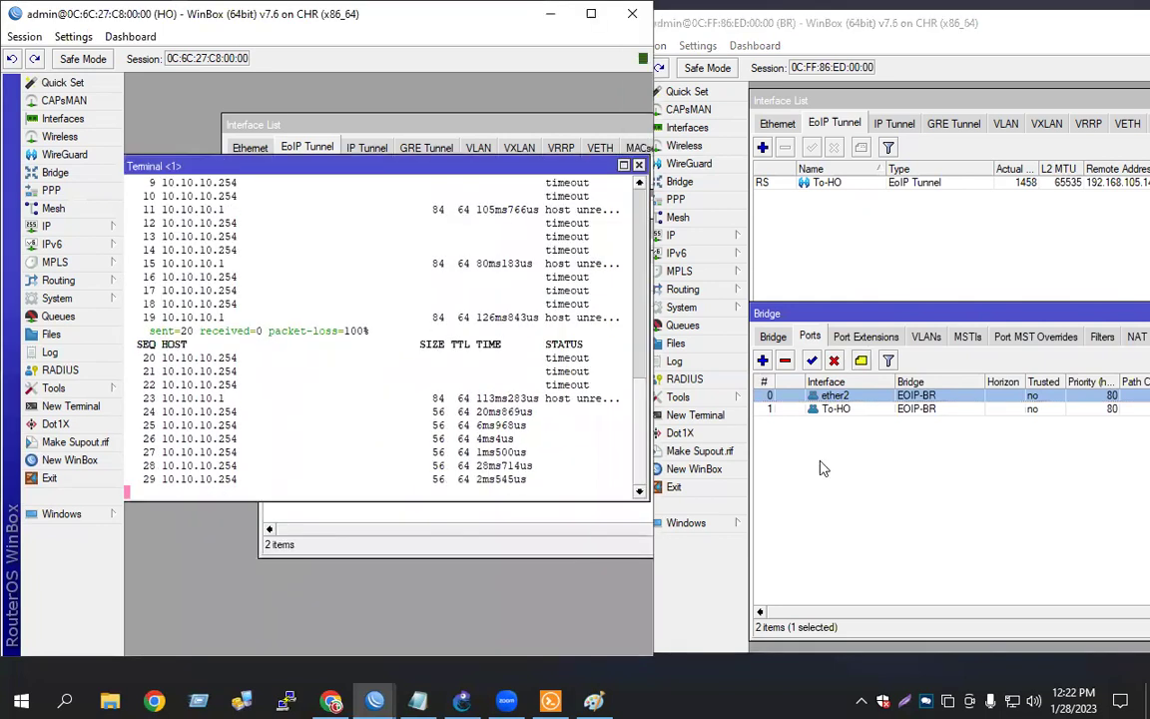
{"action": "left_click_drag", "start_coordinate": [900, 316], "coordinate": [908, 203]}
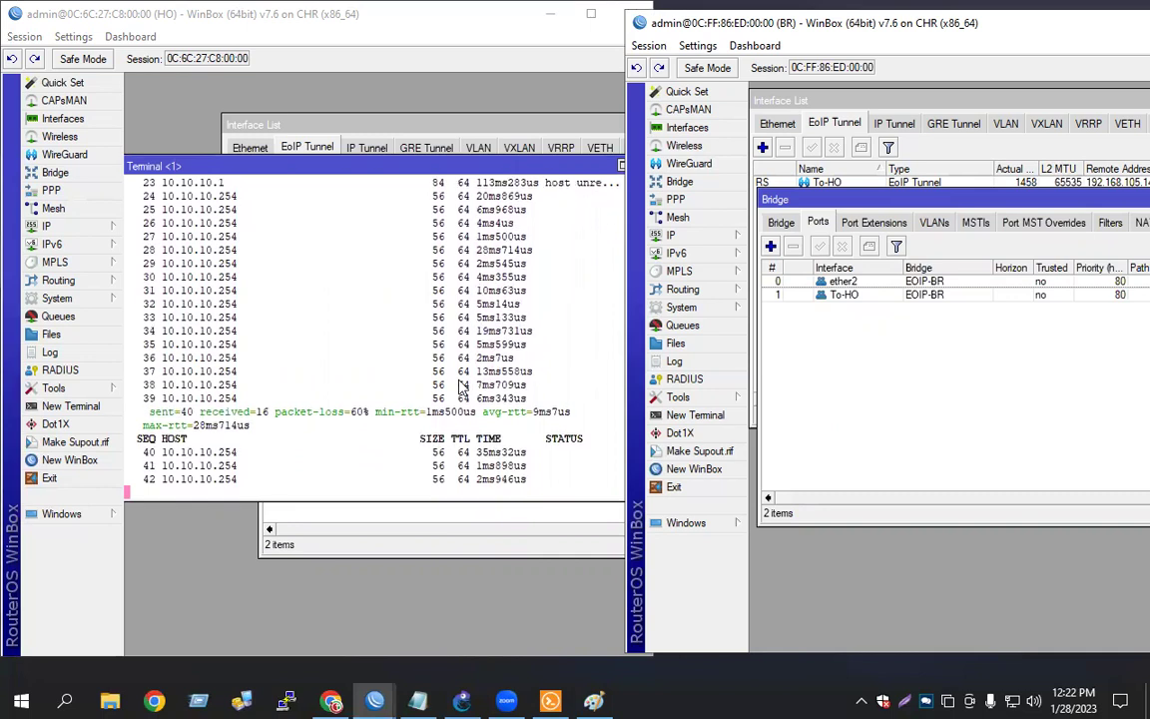
{"action": "mouse_move", "coordinate": [794, 6]}
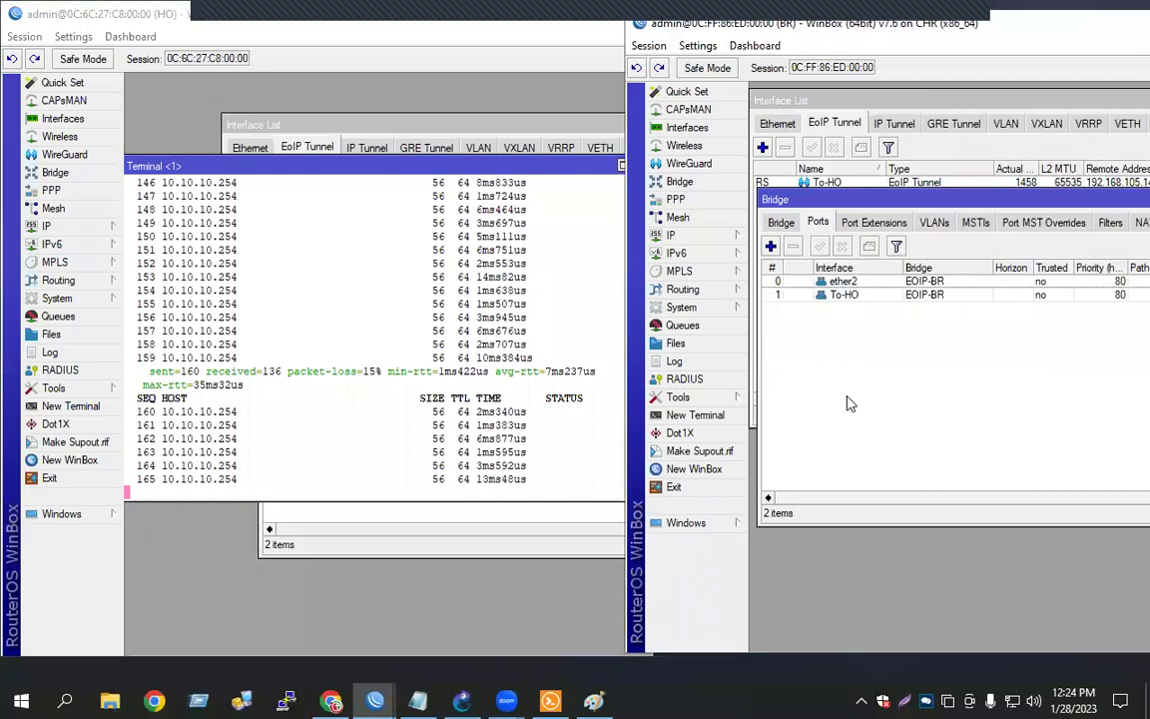
Step: Switch to the GNS3 topology and open console sessions for PC2 and PC3
{"action": "left_click", "coordinate": [463, 700]}
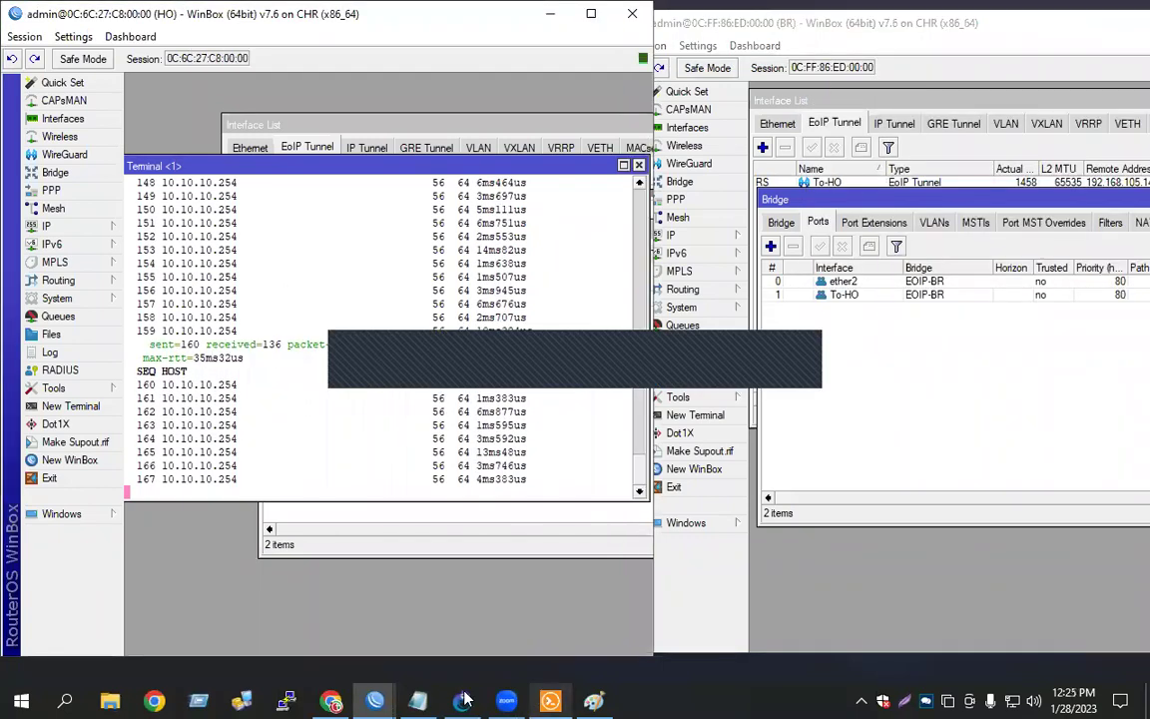
{"action": "left_click", "coordinate": [462, 700]}
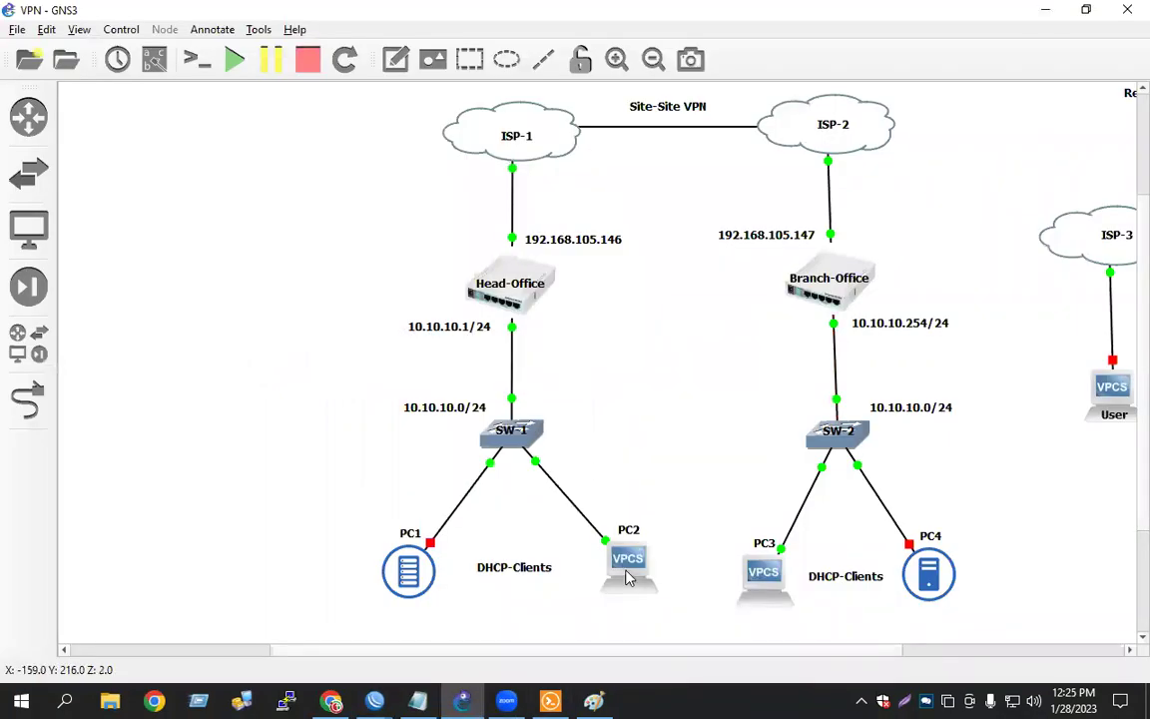
{"action": "right_click", "coordinate": [625, 161]}
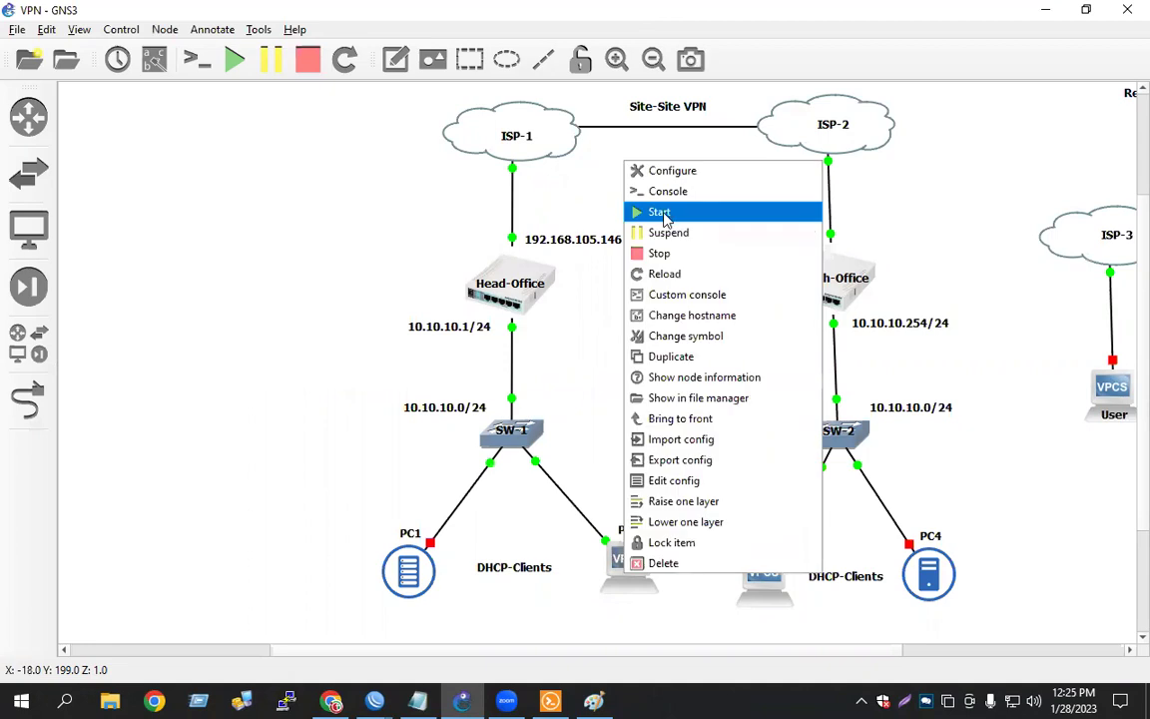
{"action": "left_click", "coordinate": [661, 212]}
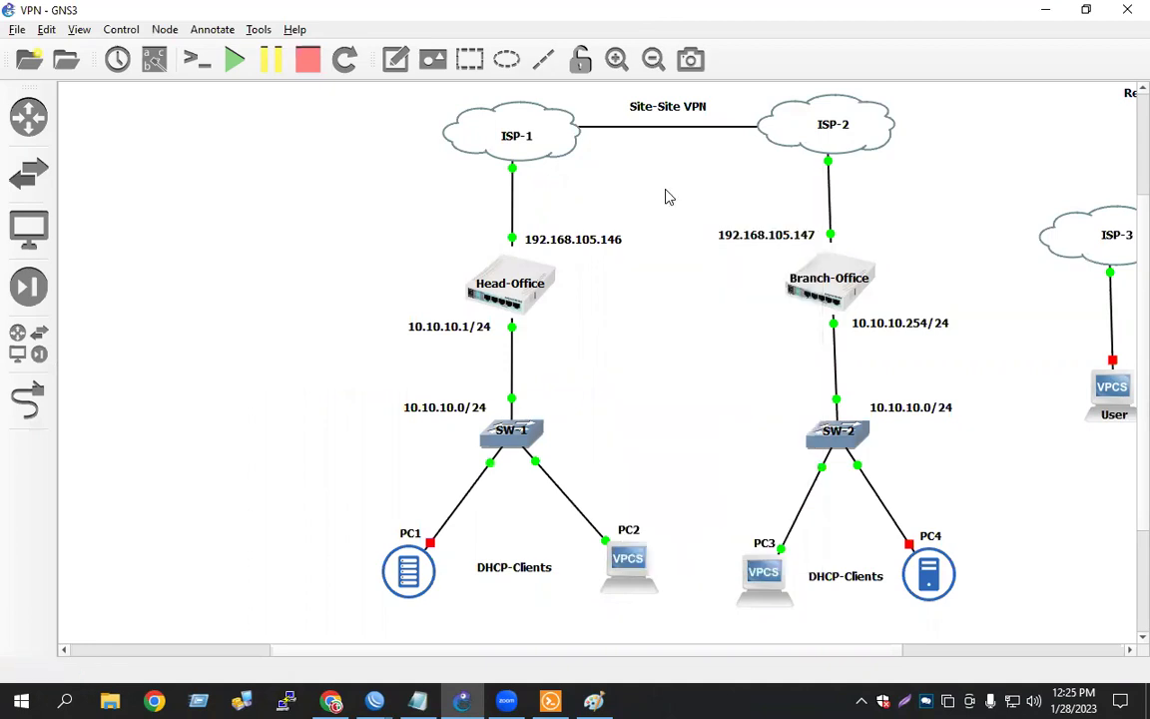
{"action": "left_click", "coordinate": [811, 208]}
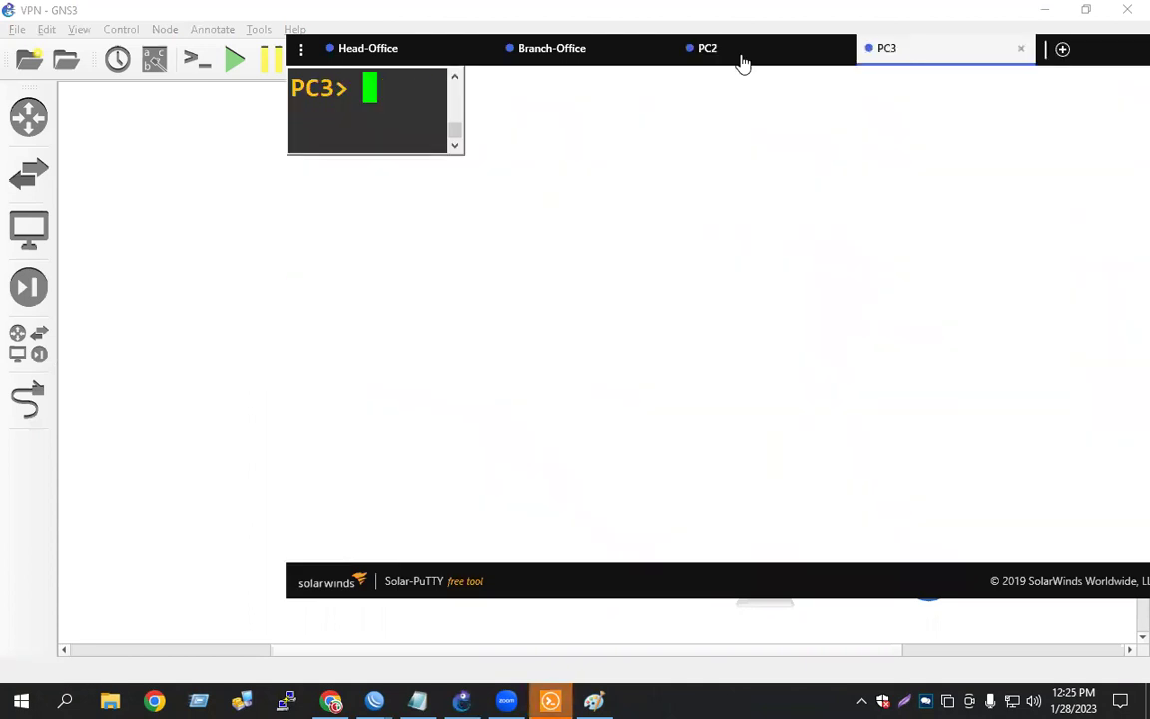
Step: In the PC2 console, assign the IP address 10.10.10.2/24 with gateway 10.10.10.1
{"action": "left_click", "coordinate": [734, 57]}
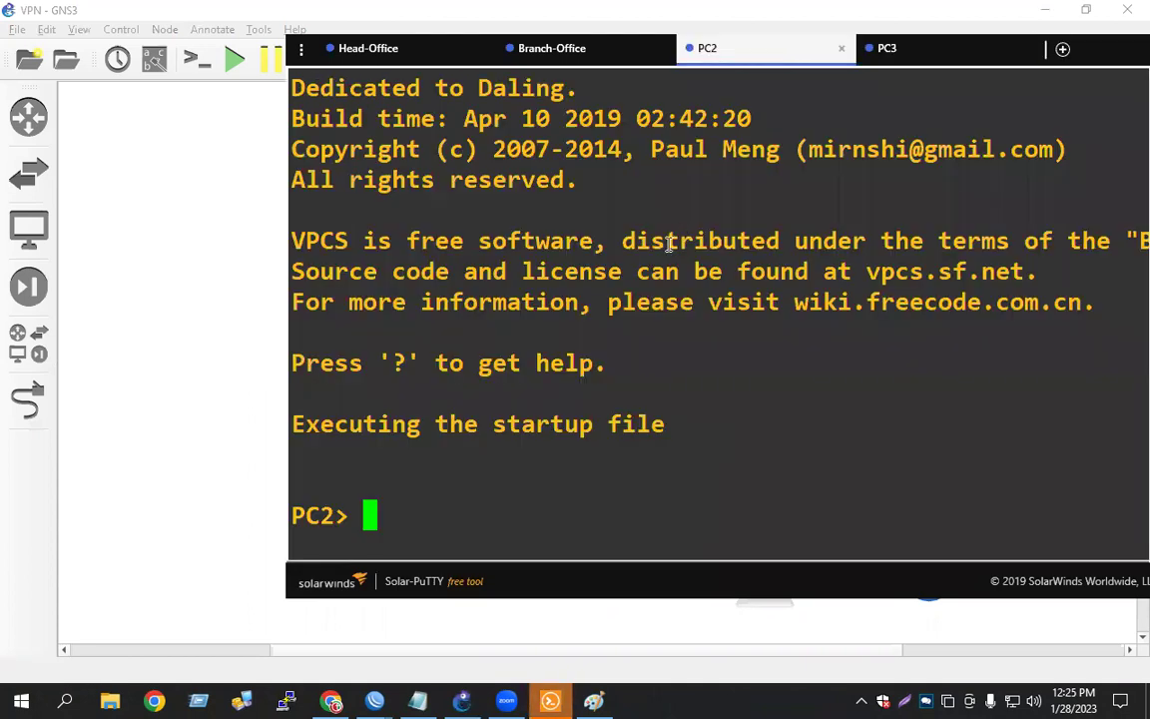
{"action": "type", "text": "ip "}
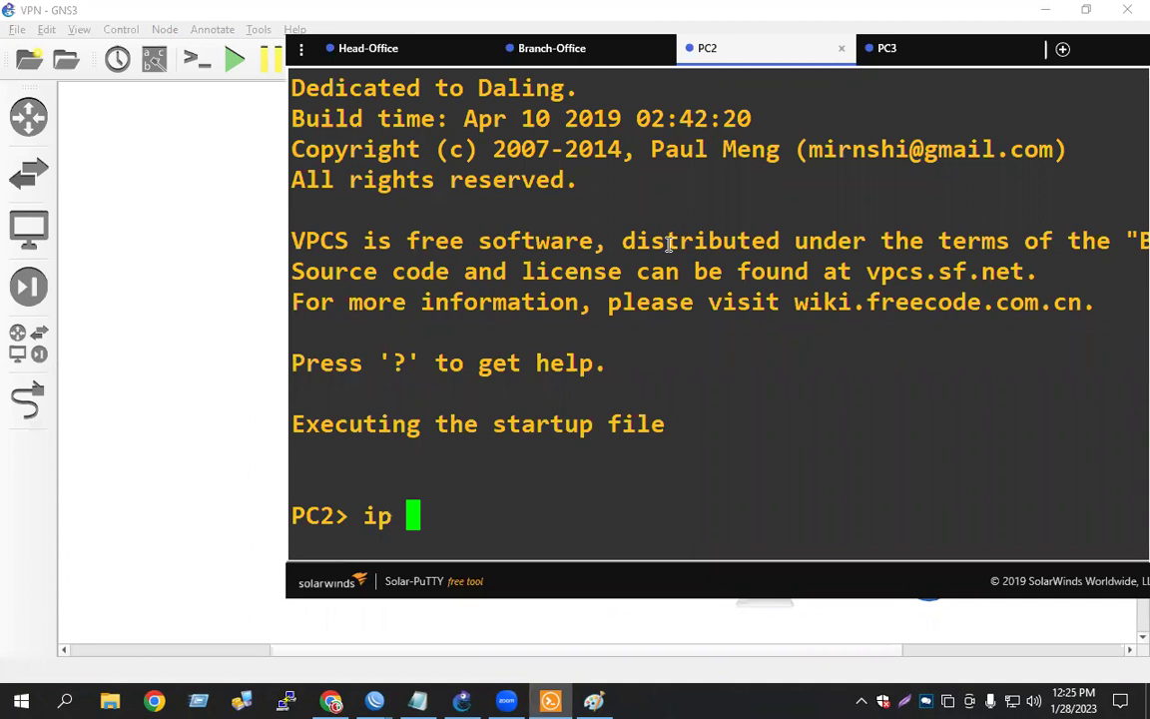
{"action": "type", "text": "10.10.10"}
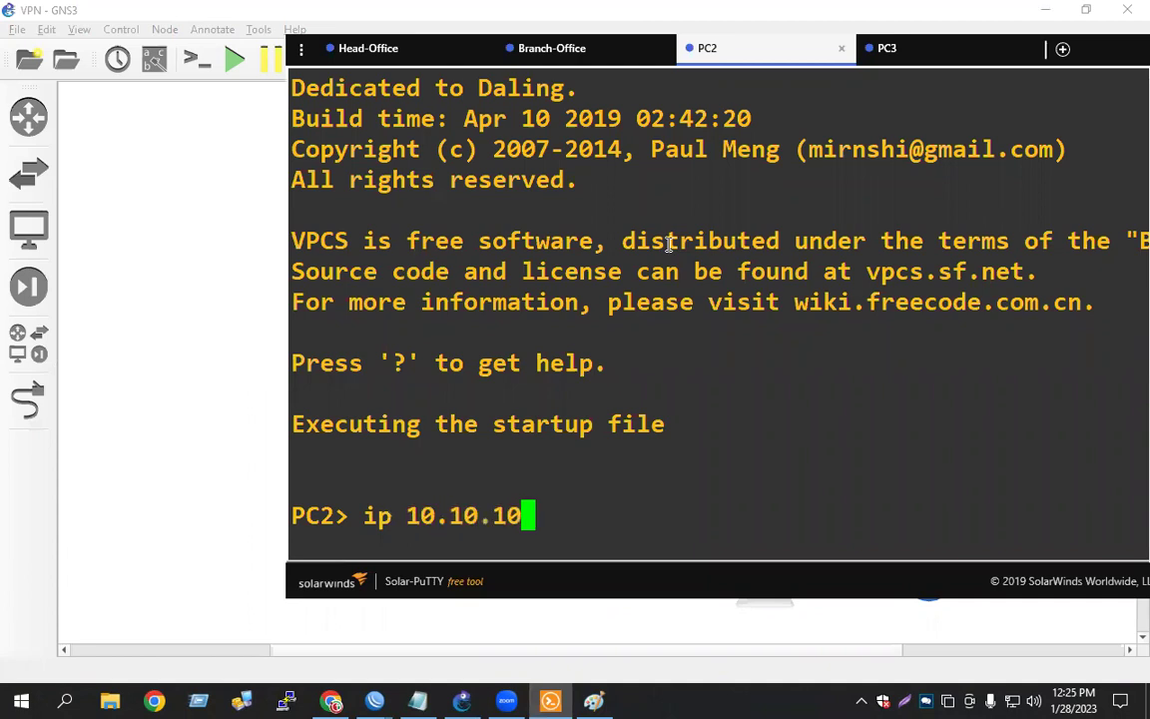
{"action": "type", "text": "."}
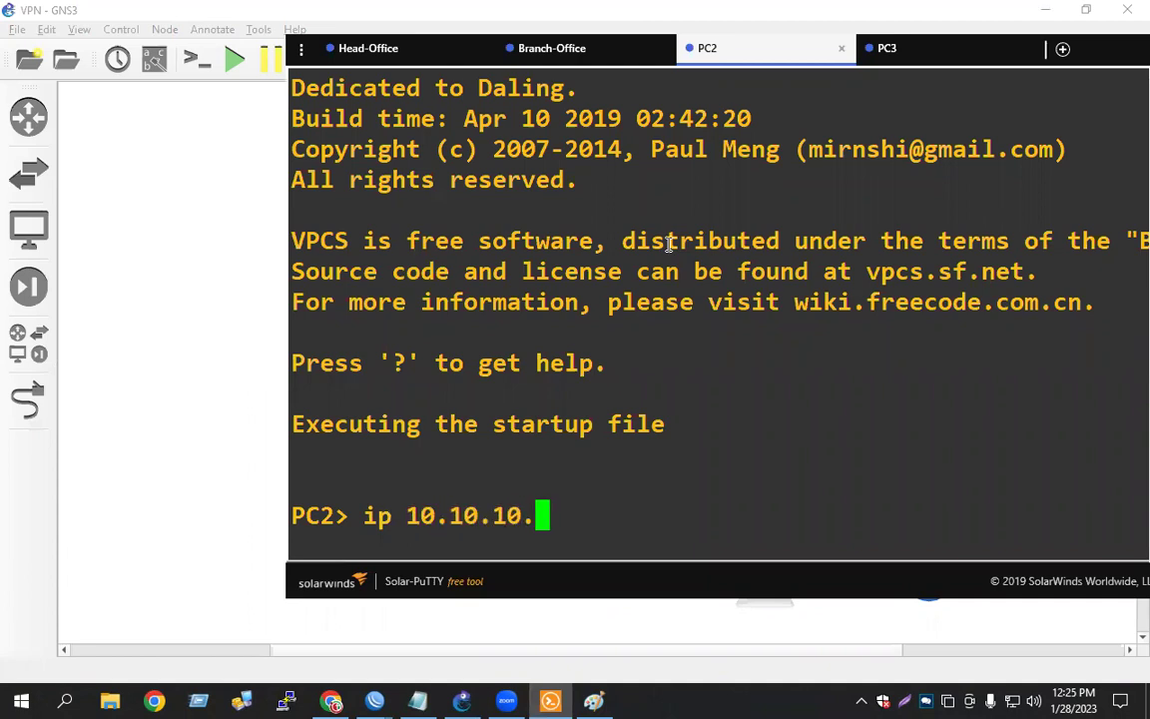
{"action": "type", "text": "2/2"}
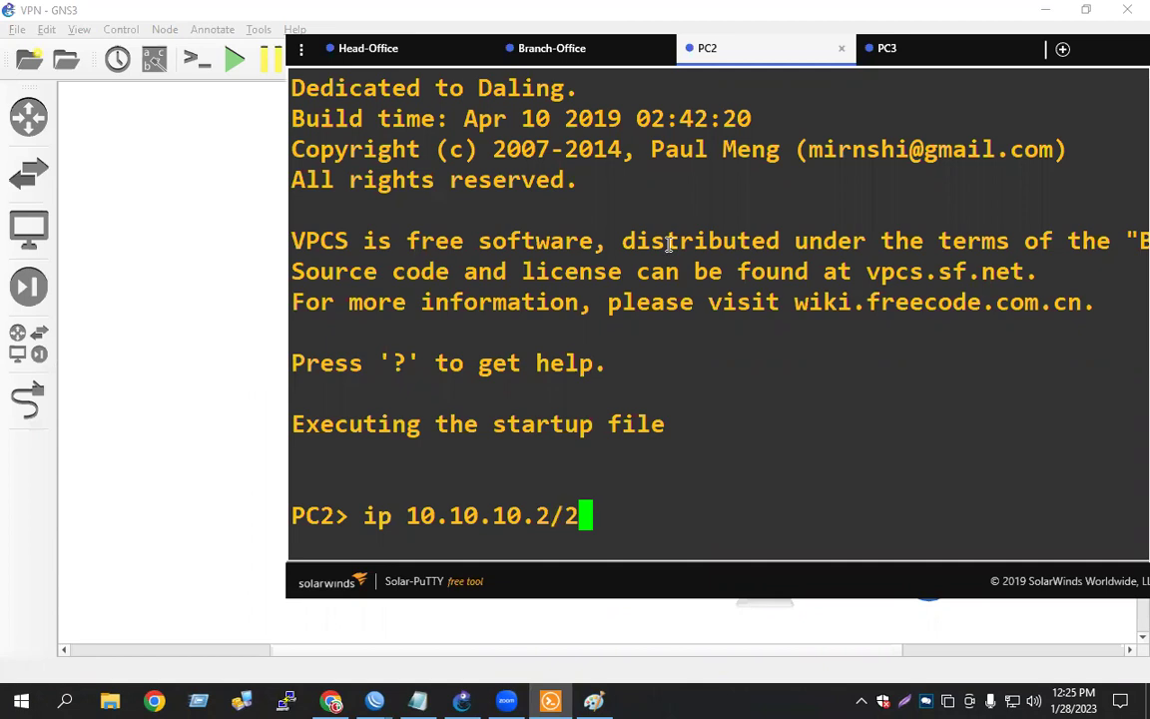
{"action": "type", "text": "4 1"}
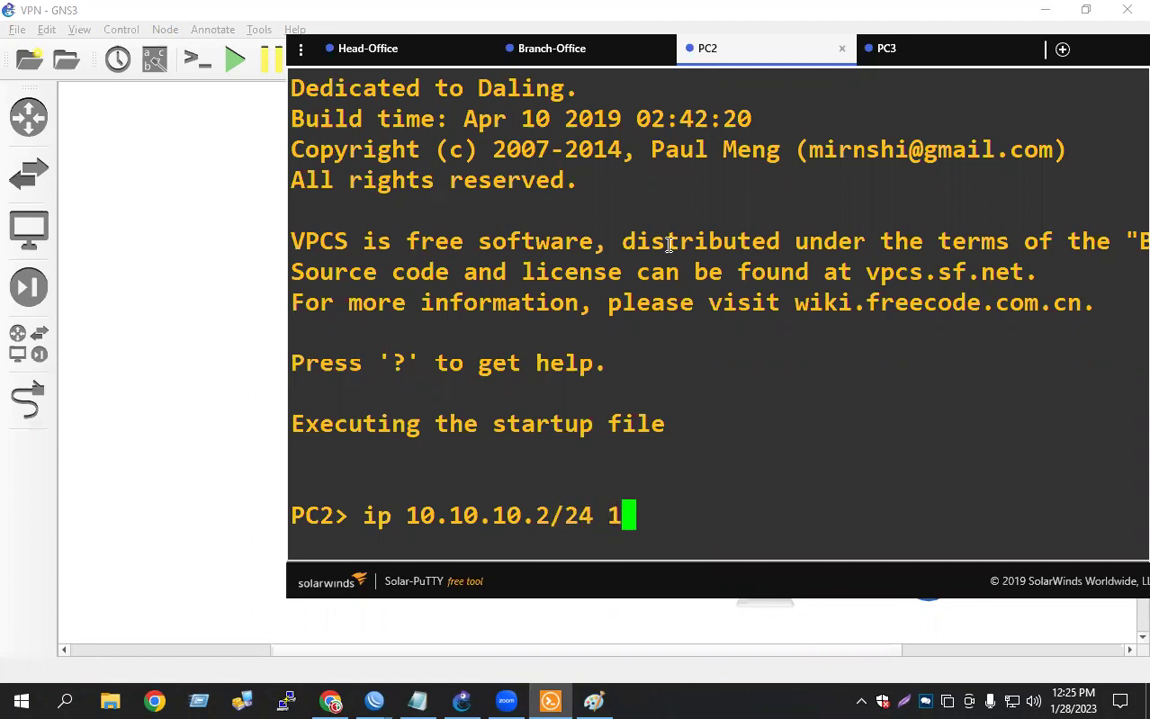
{"action": "type", "text": "0.10.10.1"}
{"action": "key", "text": "Return"}
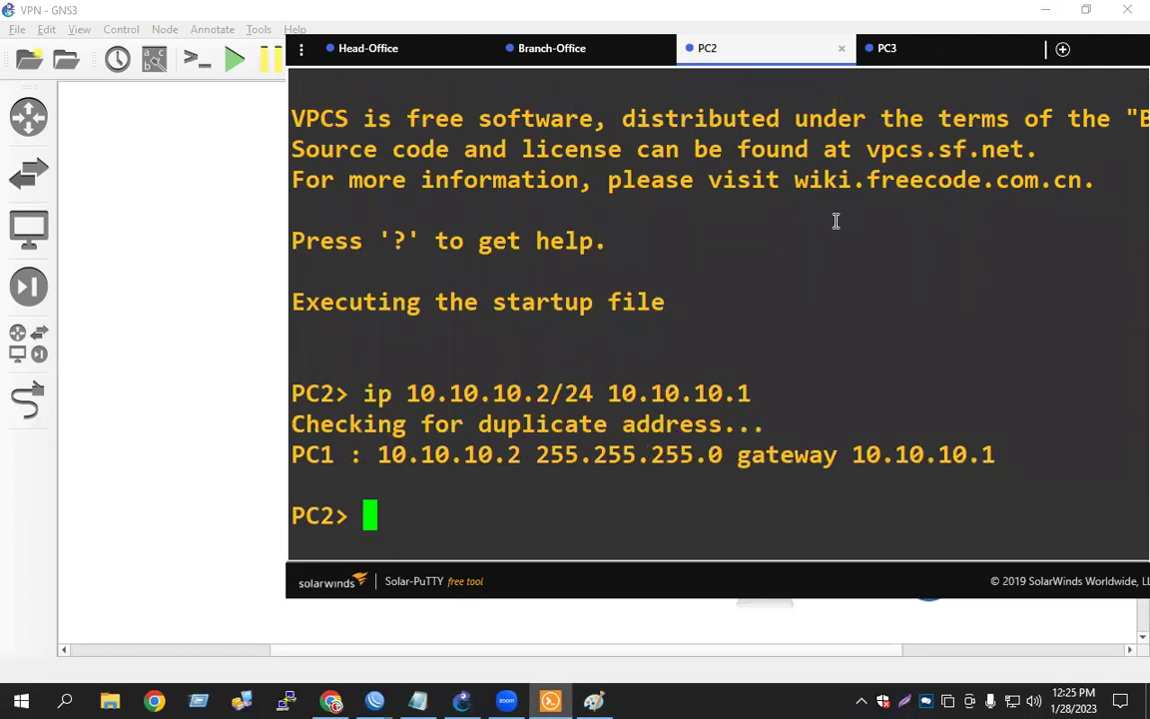
Step: In the PC3 console, assign the IP address 10.10.10.253/24 with gateway 10.10.10.254
{"action": "key", "text": "ctrl+Tab"}
{"action": "type", "text": "ip "}
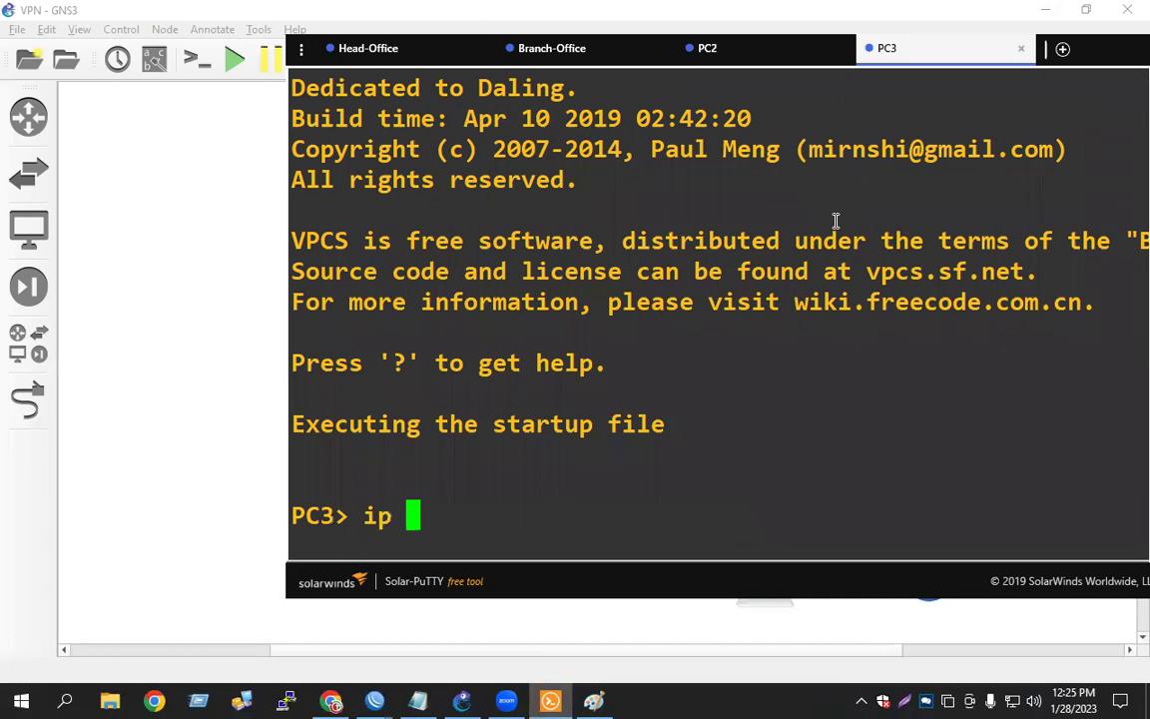
{"action": "type", "text": "10.10.10."}
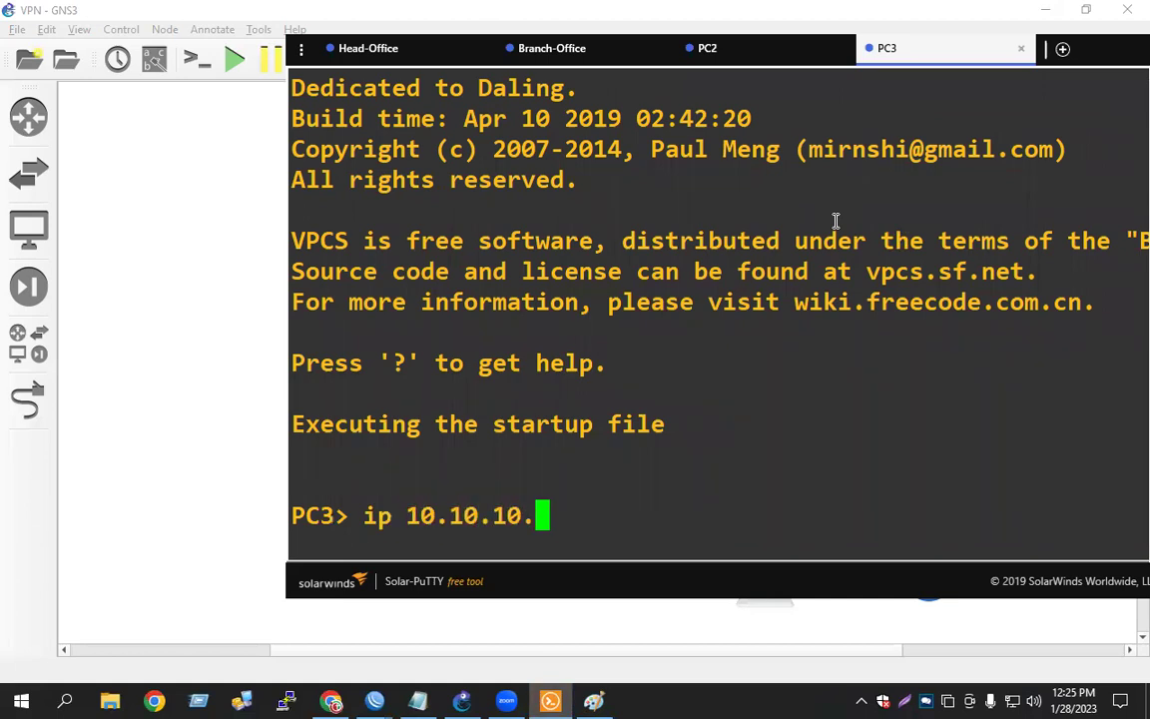
{"action": "type", "text": "253/"}
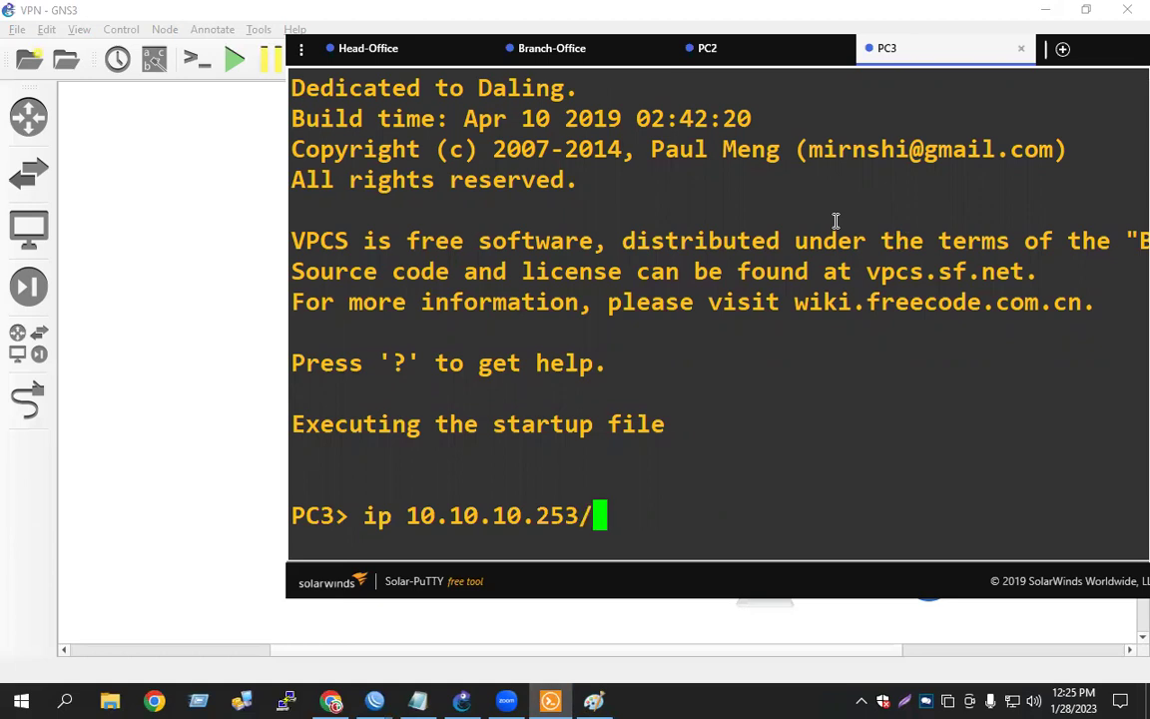
{"action": "type", "text": "24"}
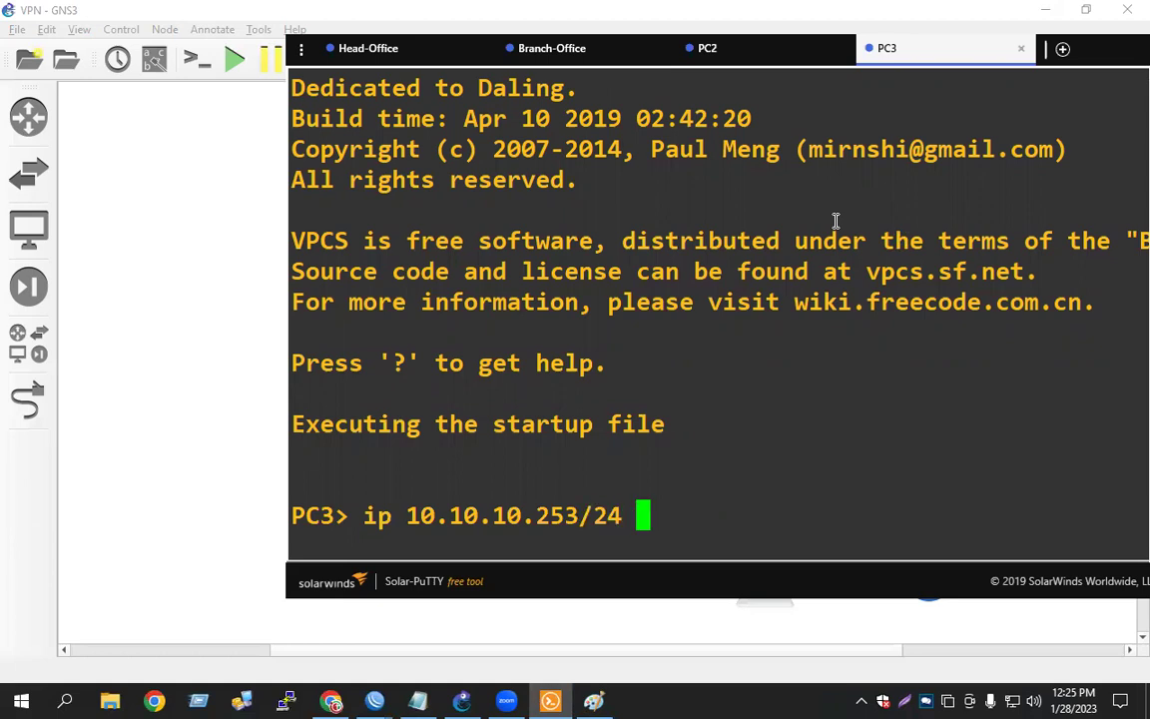
{"action": "type", "text": " 10.1"}
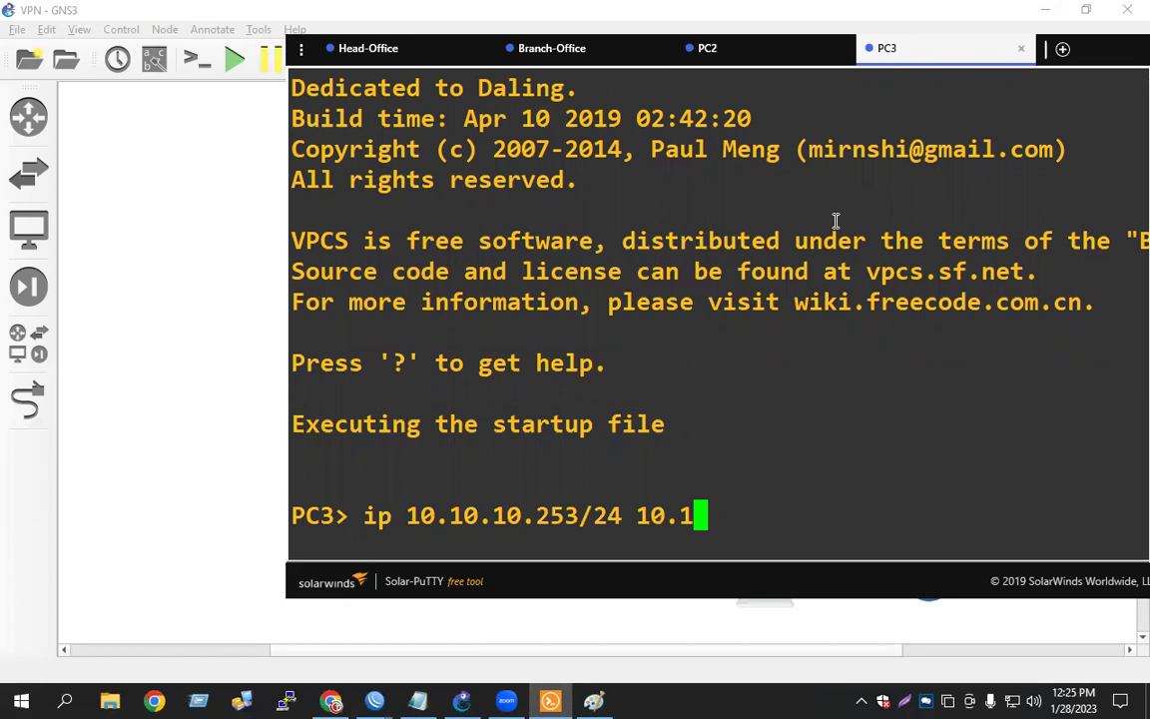
{"action": "type", "text": "0.10.254"}
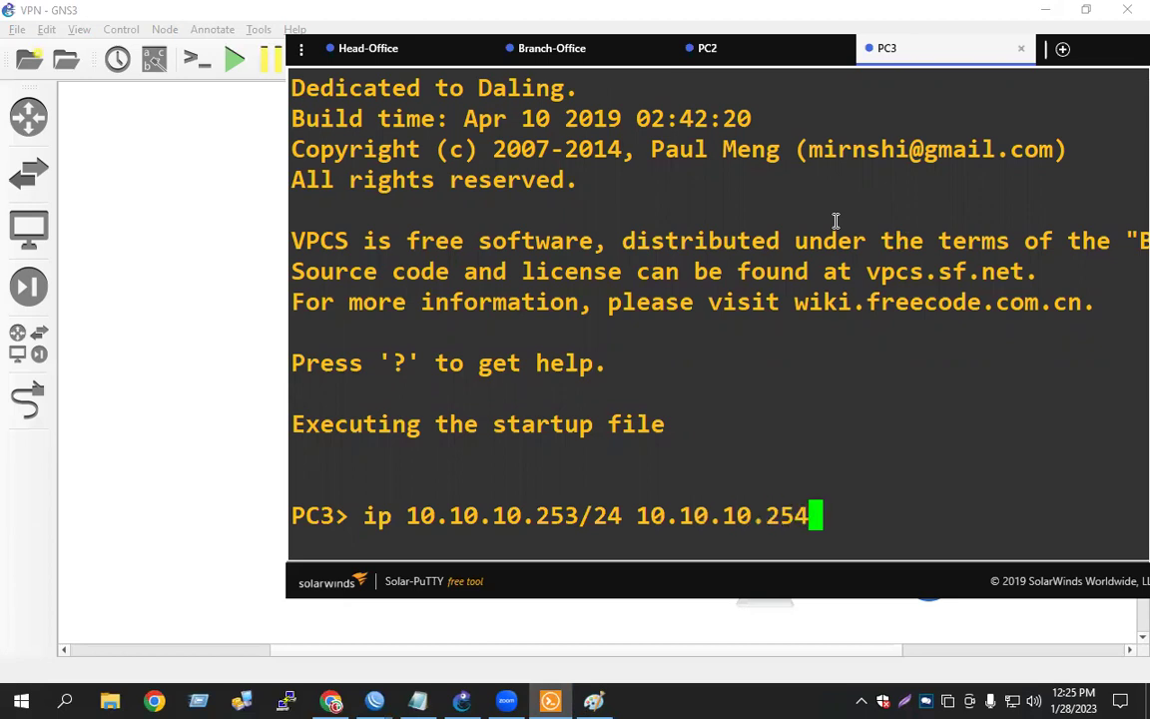
{"action": "key", "text": "Return"}
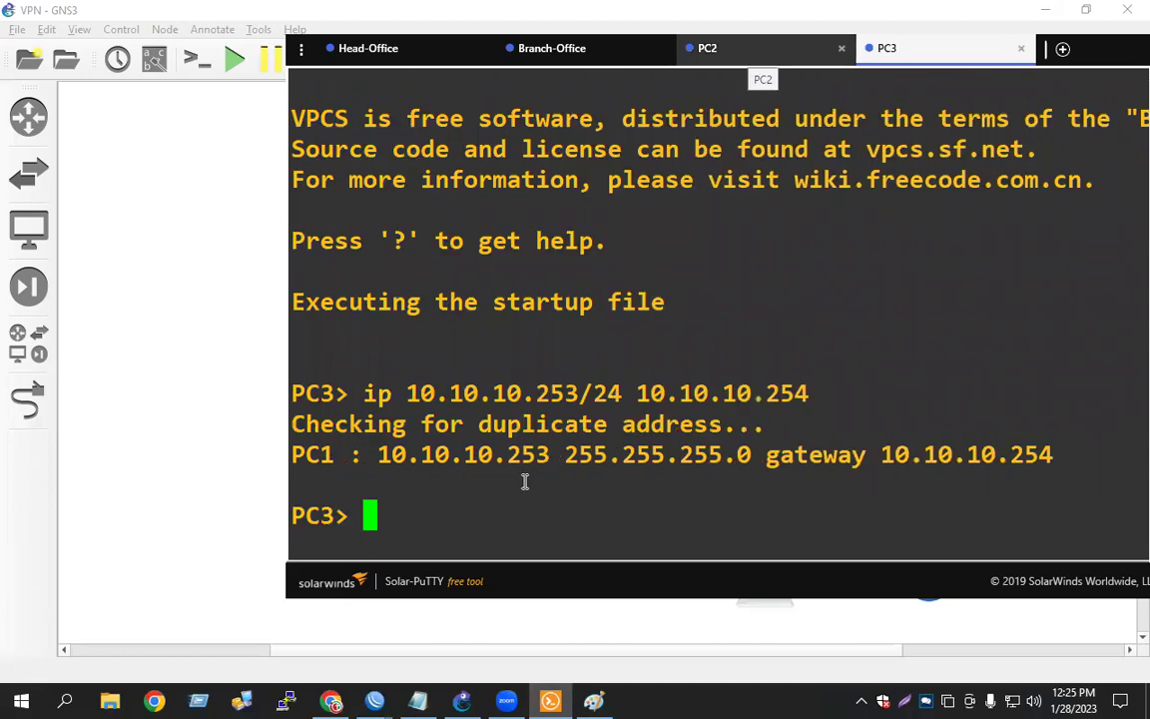
Step: Ping PC3's own address 10.10.10.253 from the PC3 console
{"action": "type", "text": "p"}
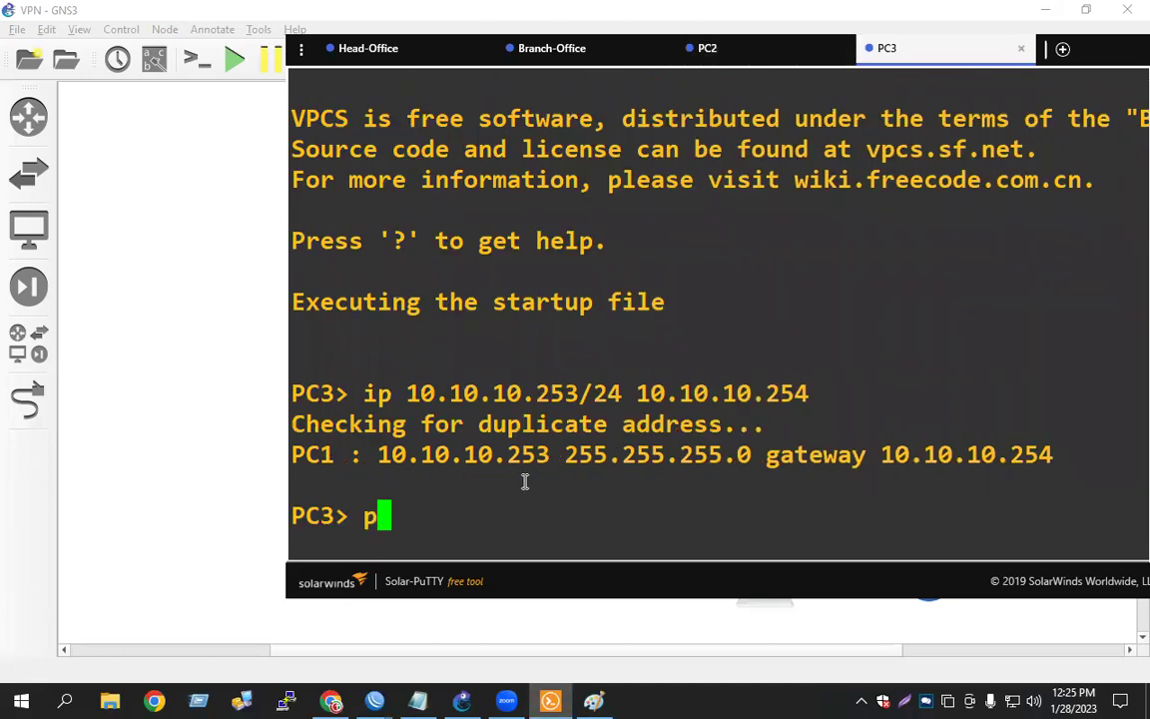
{"action": "type", "text": "ing 10.10."}
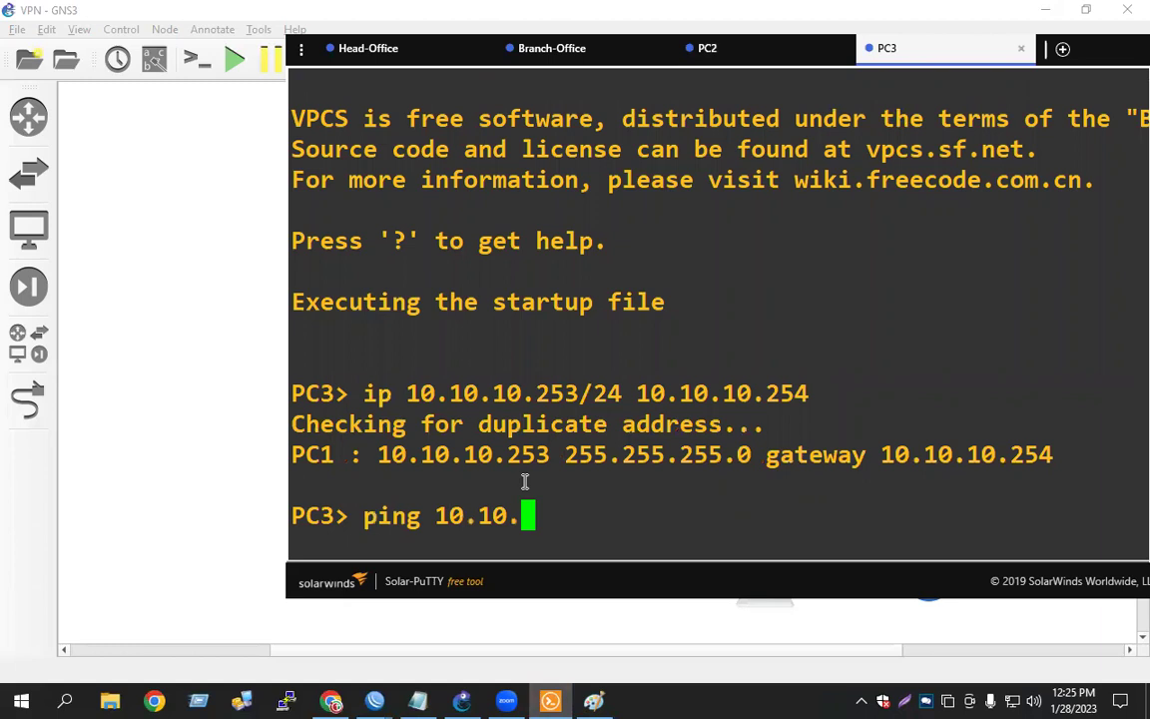
{"action": "type", "text": "10.254"}
{"action": "key", "text": "BackSpace"}
{"action": "type", "text": "3"}
{"action": "key", "text": "Return"}
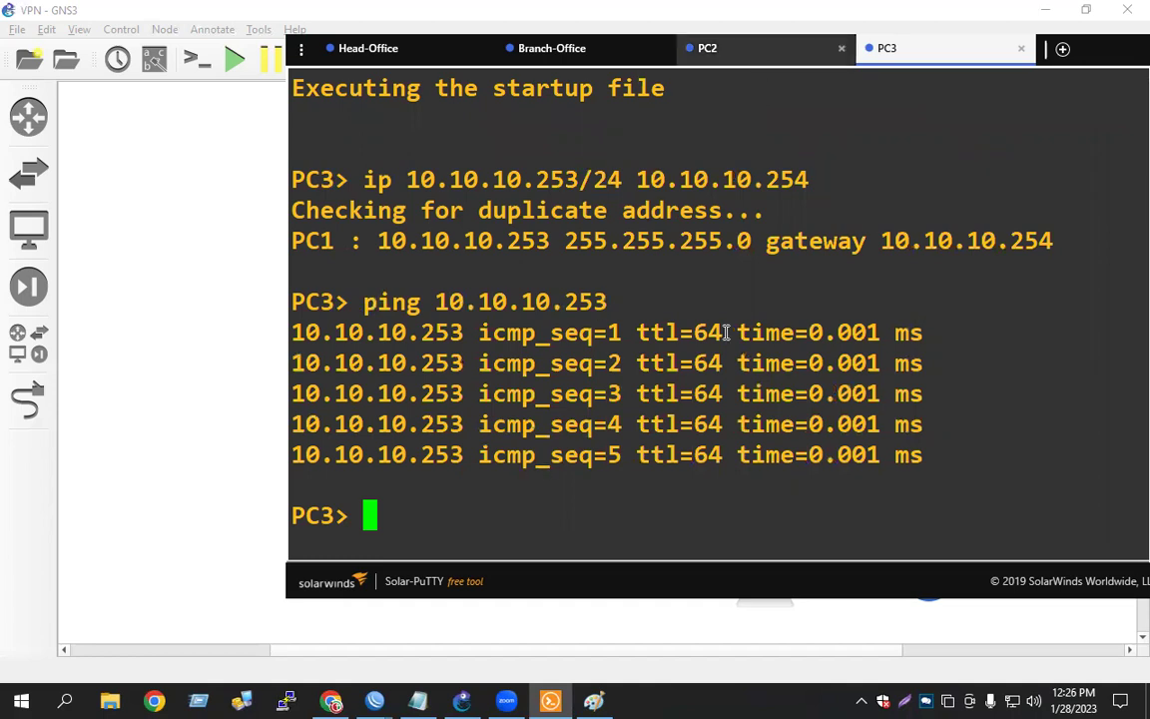
Step: Ping PC2 at 10.10.10.2 from the PC3 console to test connectivity across the tunnel
{"action": "key", "text": "Up"}
{"action": "key", "text": "BackSpace"}
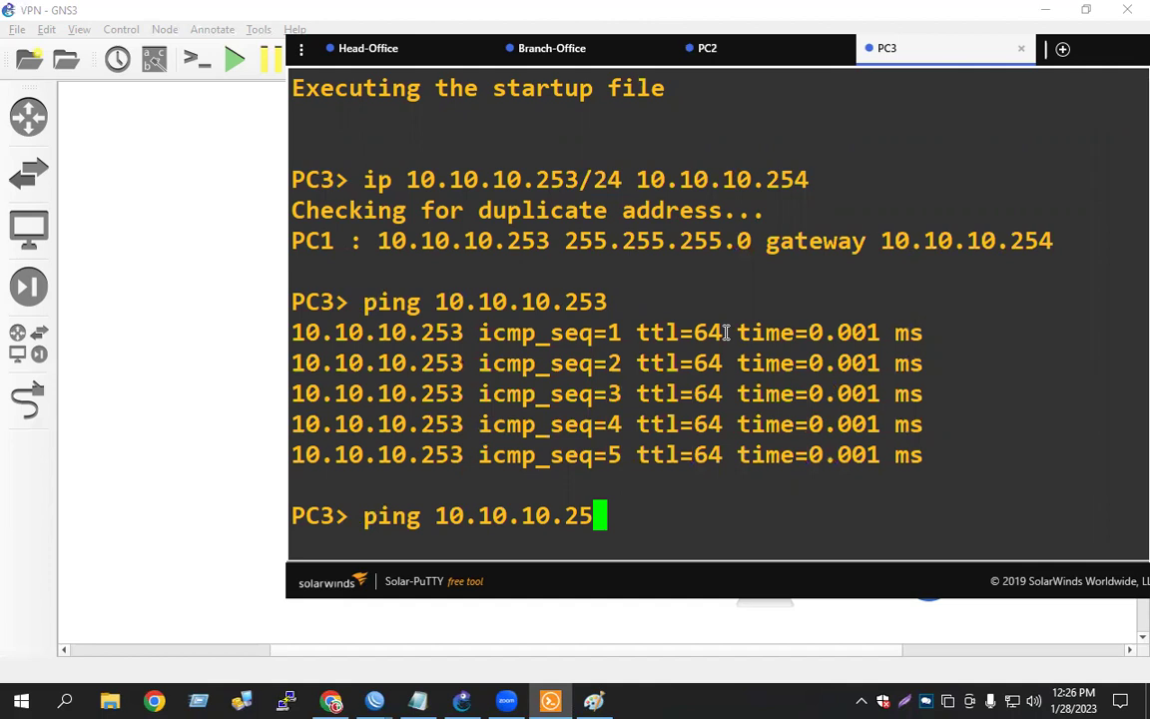
{"action": "key", "text": "BackSpace"}
{"action": "key", "text": "Return"}
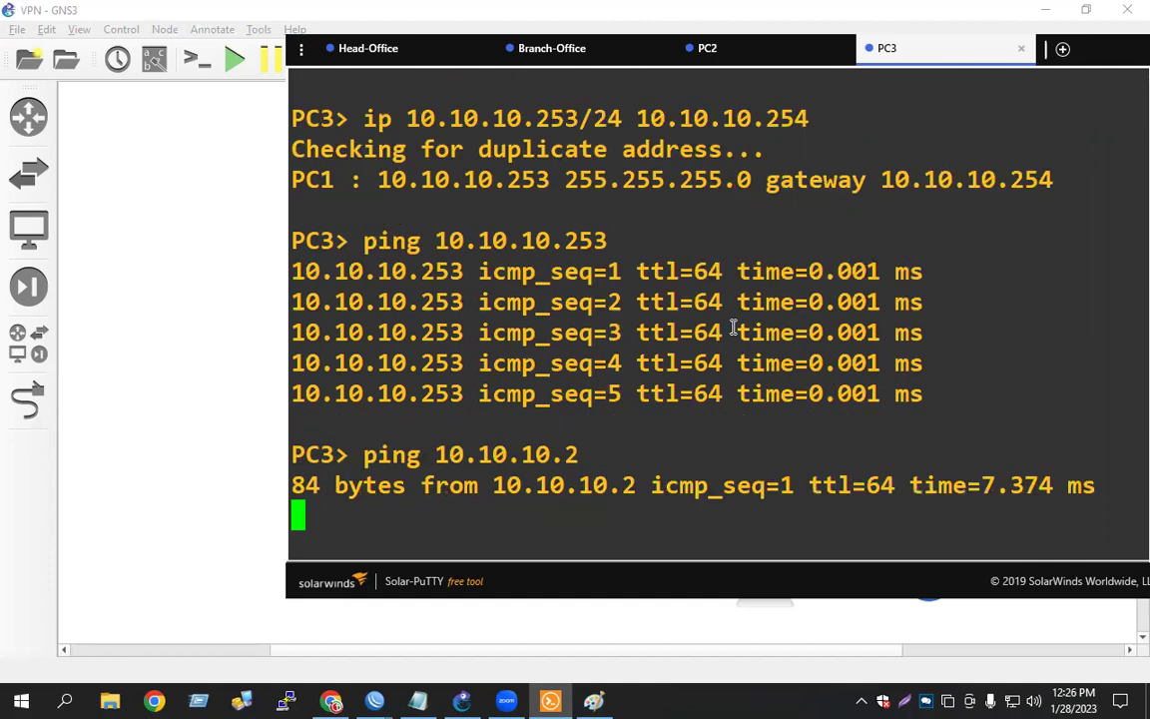